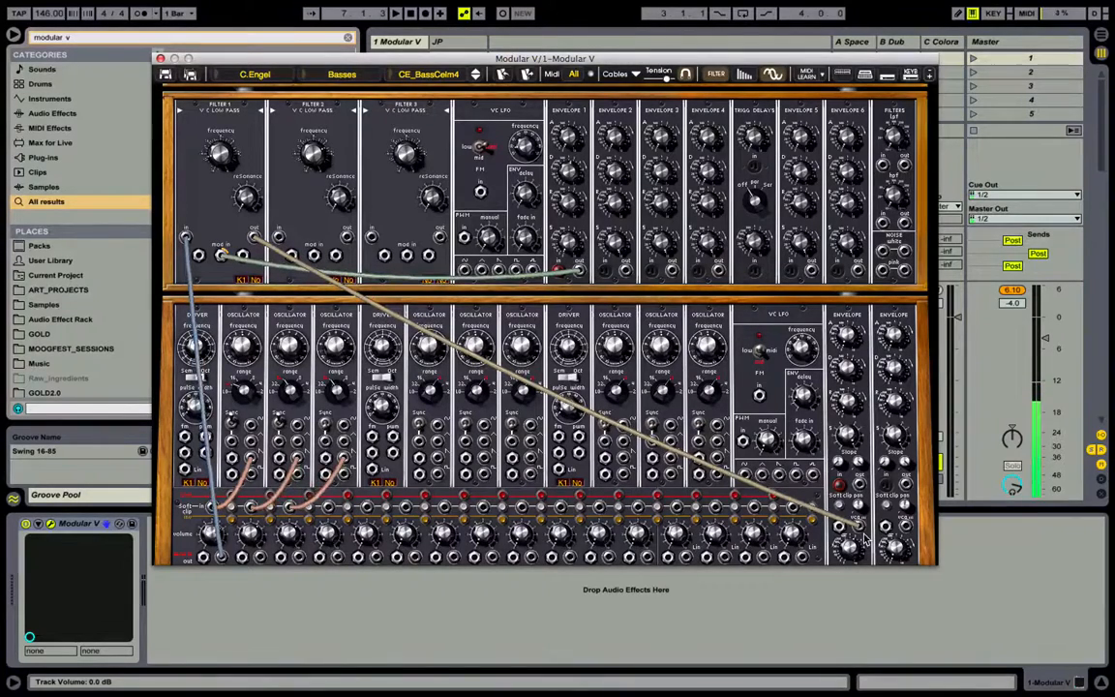
# Load the blanksynth preset from the custom bank's templates sub-bank and adjust the first VCA's volume
pyautogui.moveTo(859, 528); pyautogui.dragTo(820, 525)
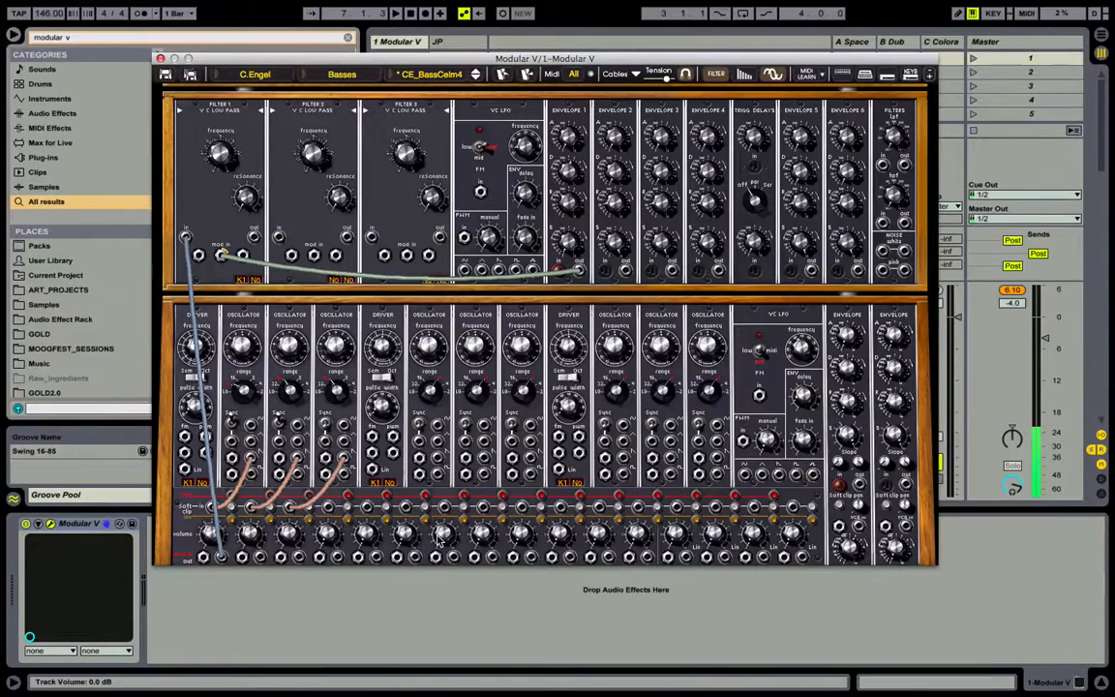
pyautogui.click(220, 75)
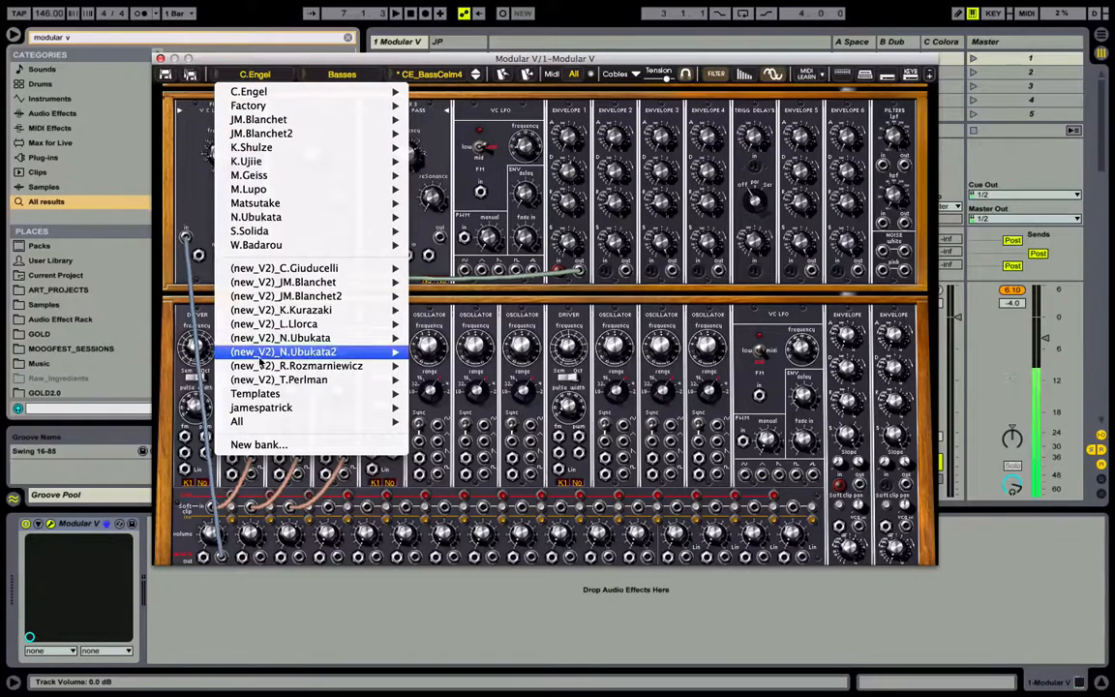
pyautogui.moveTo(258, 409)
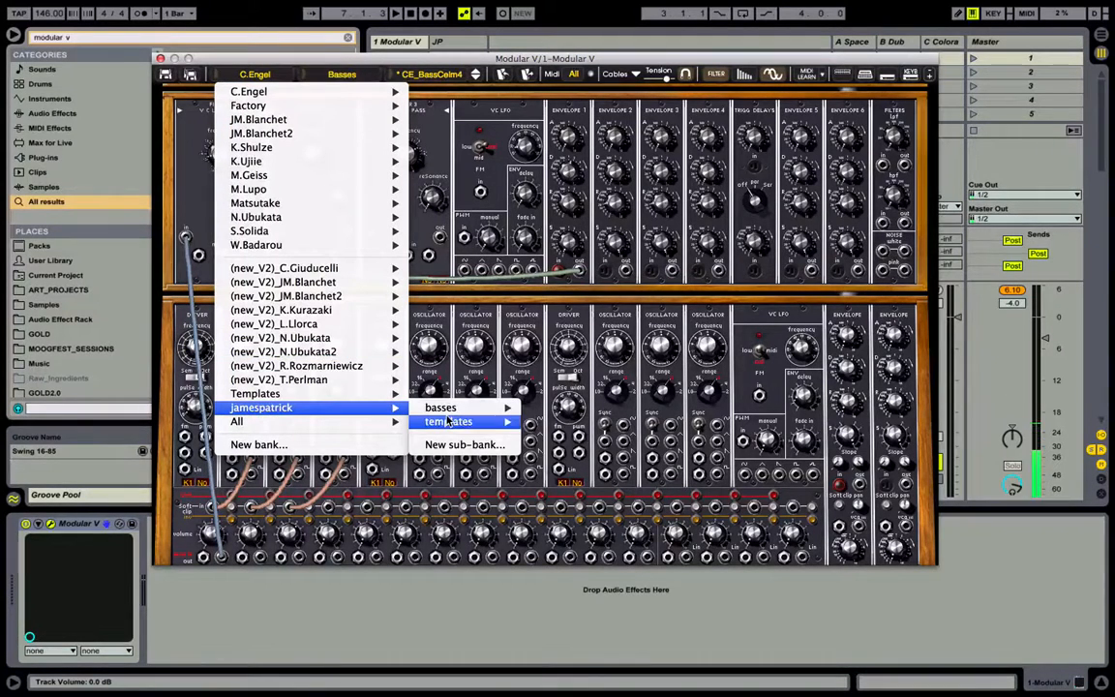
pyautogui.moveTo(455, 422)
pyautogui.click(571, 423)
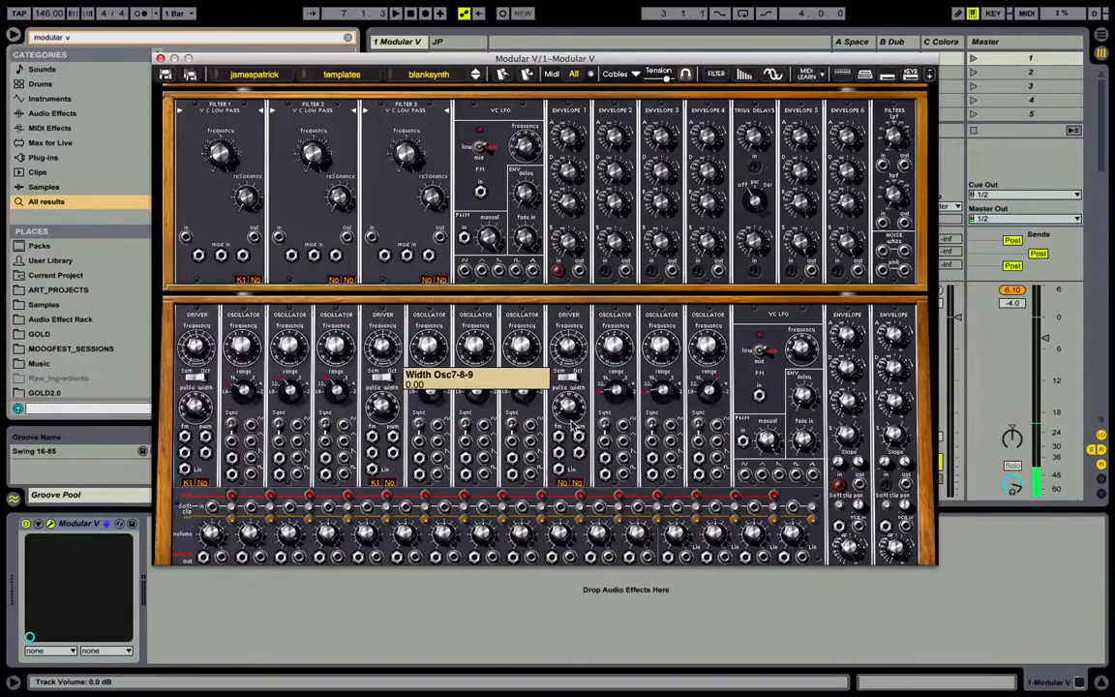
pyautogui.moveTo(426, 63); pyautogui.dragTo(435, 90)
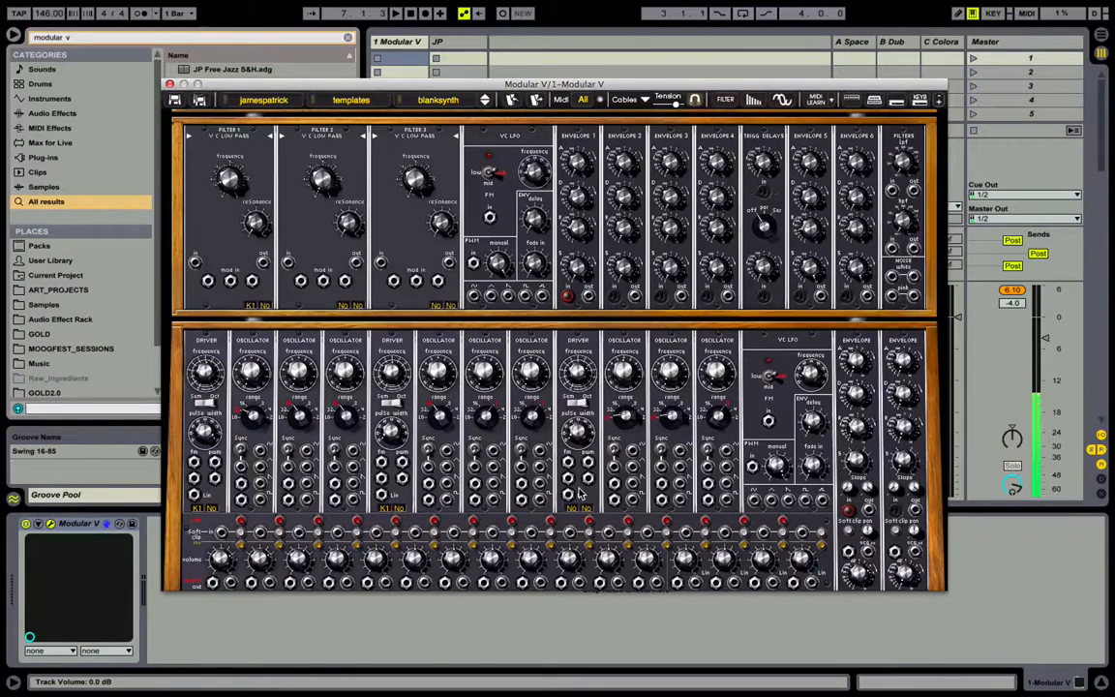
pyautogui.moveTo(572, 90); pyautogui.dragTo(557, 55)
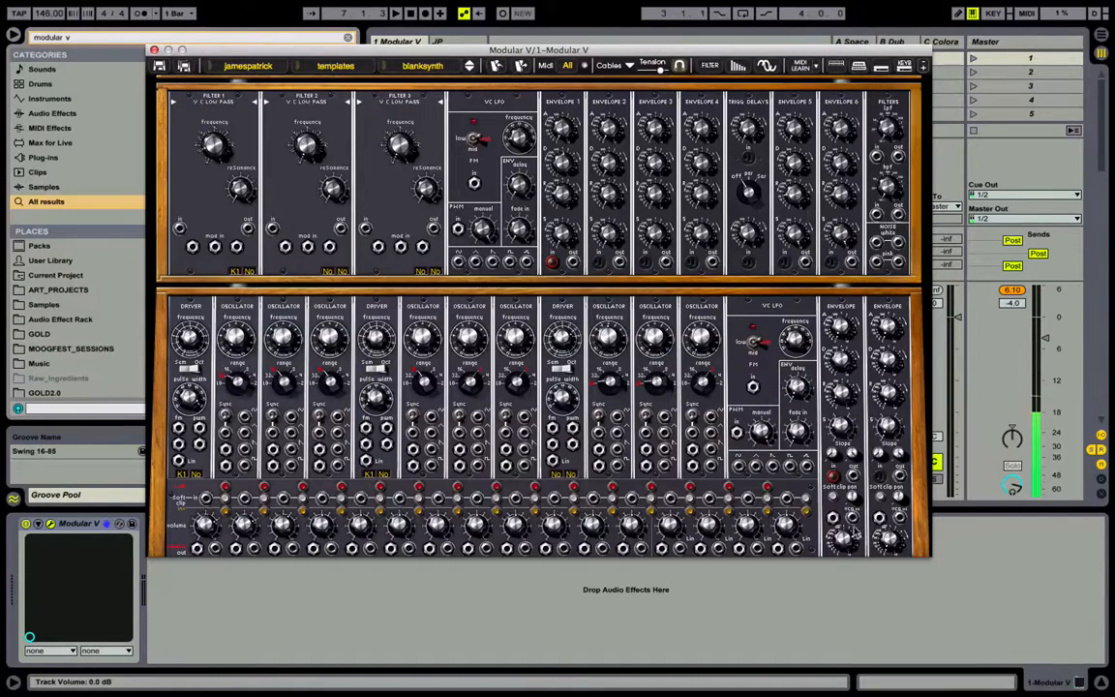
pyautogui.moveTo(847, 539); pyautogui.dragTo(845, 538)
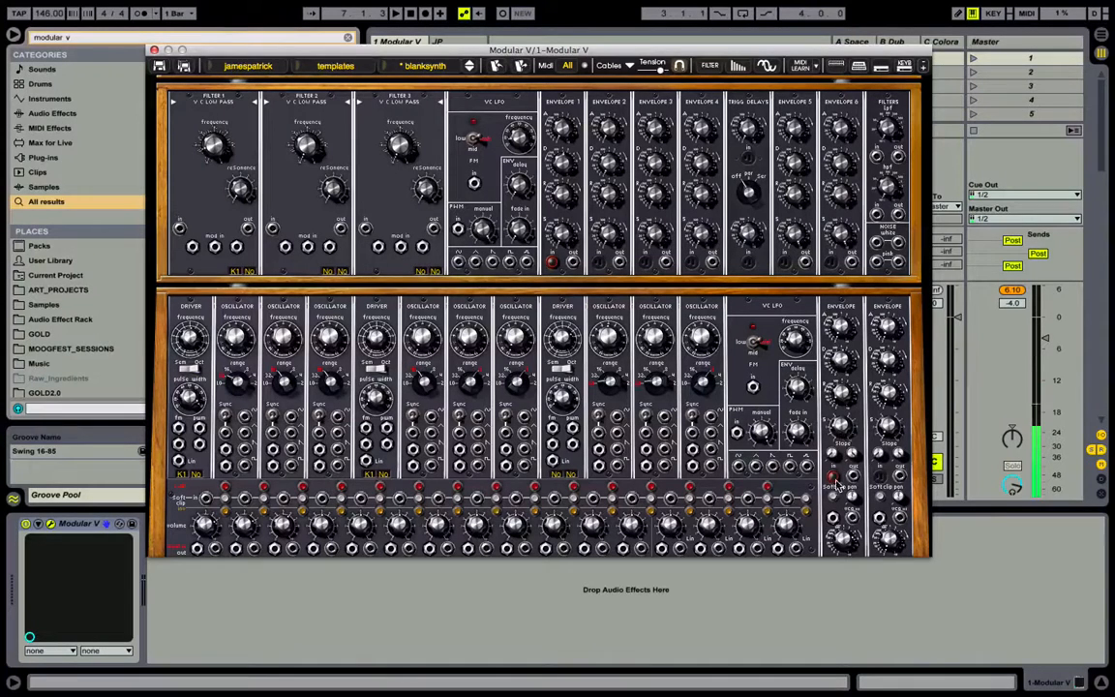
# Connect the first VCA envelope's trigger input to the sequencer trigger
pyautogui.rightClick(837, 482)
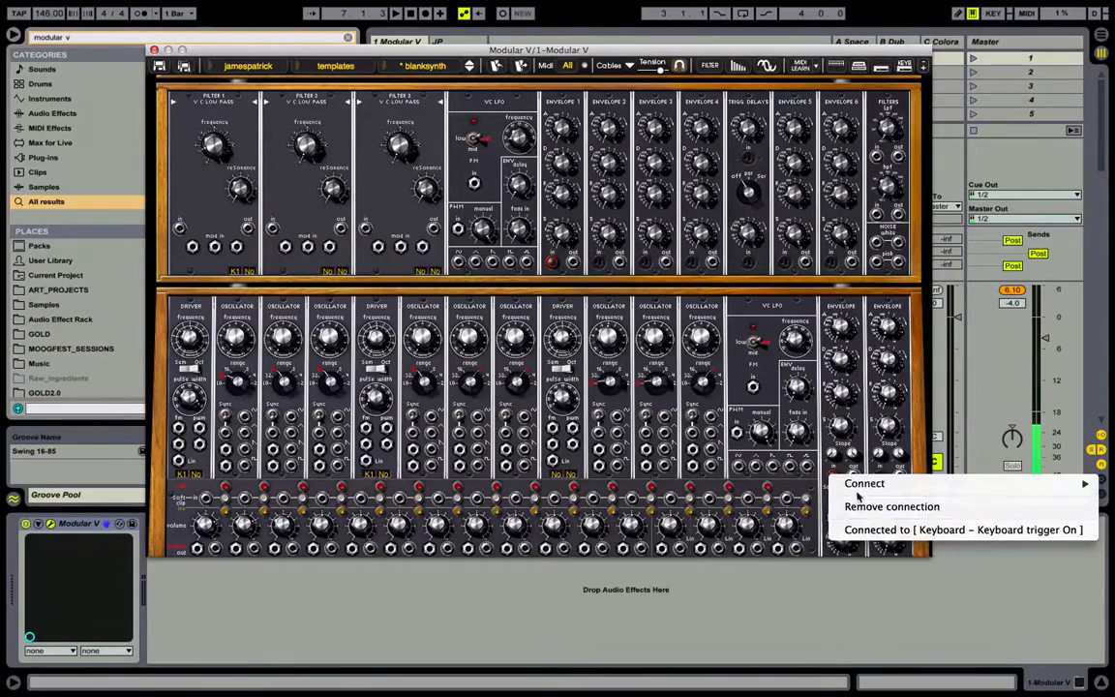
pyautogui.moveTo(857, 491)
pyautogui.moveTo(775, 547)
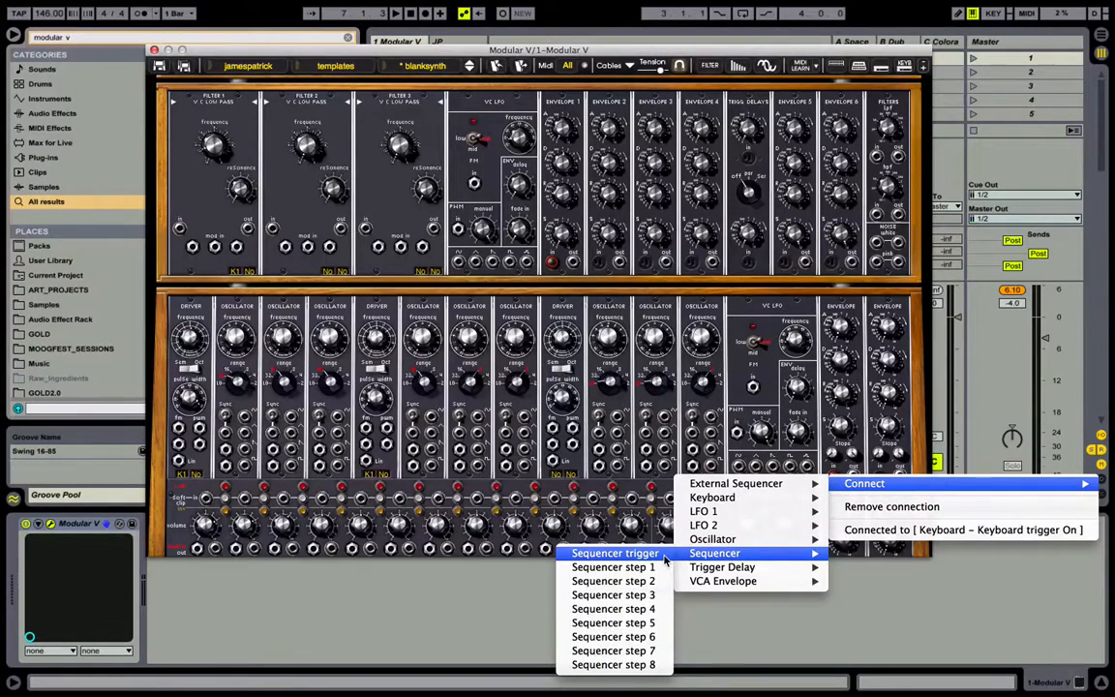
pyautogui.click(664, 557)
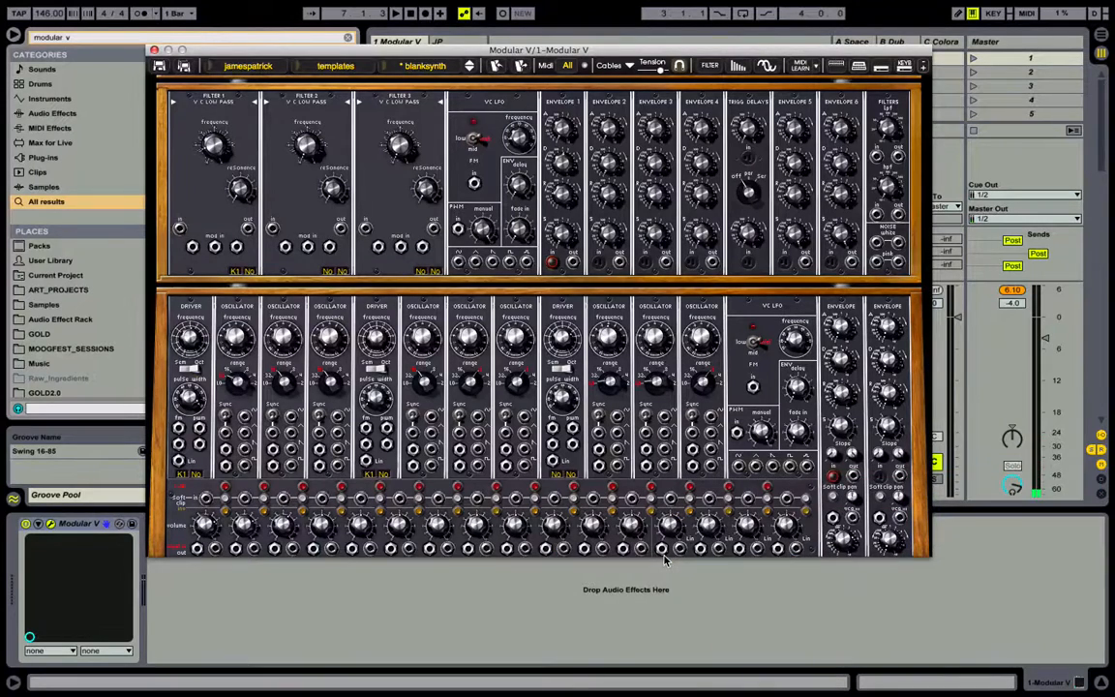
# Connect the first VCA envelope's trigger input to LFO 2 as its trigger source
pyautogui.click(834, 475)
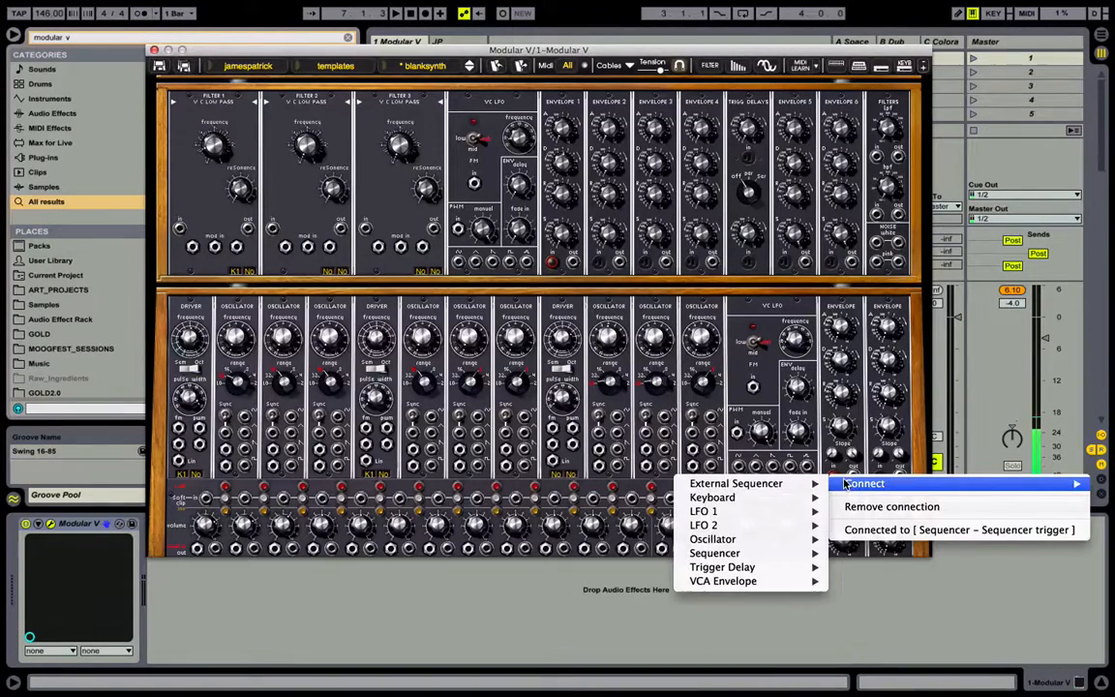
pyautogui.moveTo(758, 526)
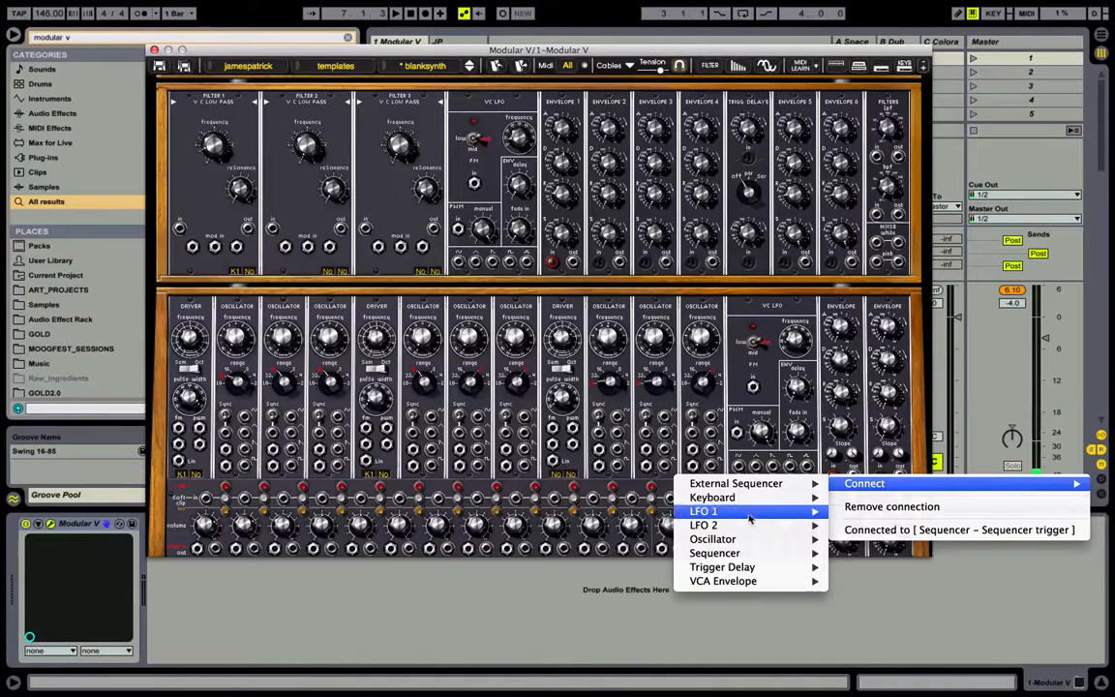
pyautogui.moveTo(716, 524)
pyautogui.click(652, 528)
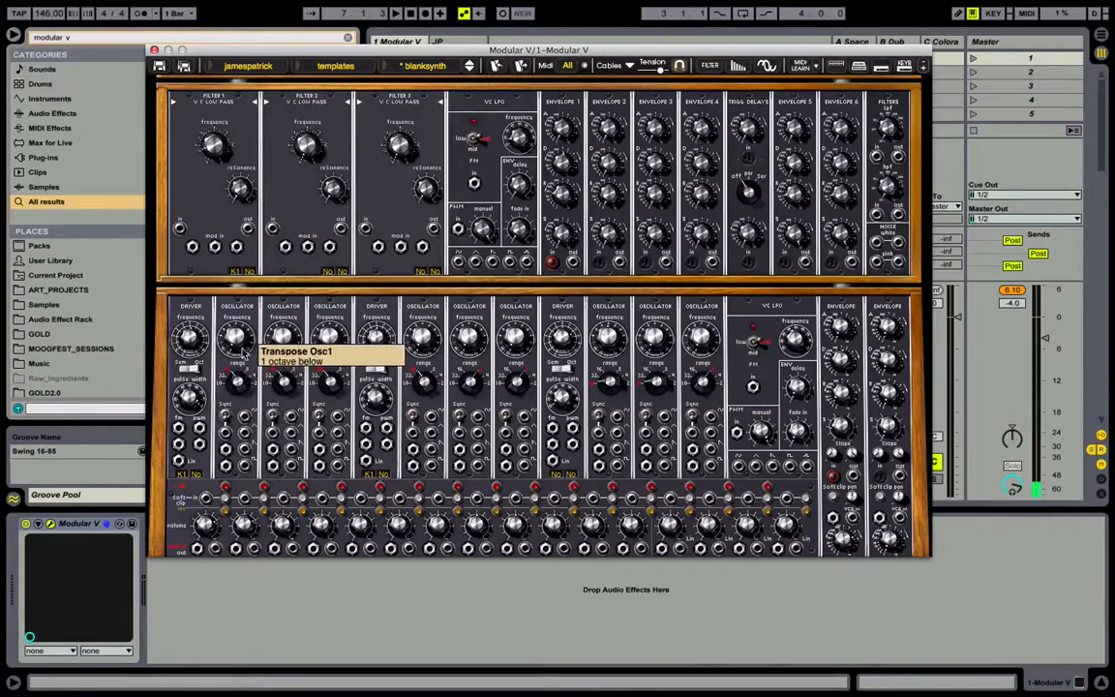
# Set the first oscillator's transpose to Tuned and patch its sine output into the first VCA's audio input
pyautogui.moveTo(246, 397); pyautogui.dragTo(240, 436)
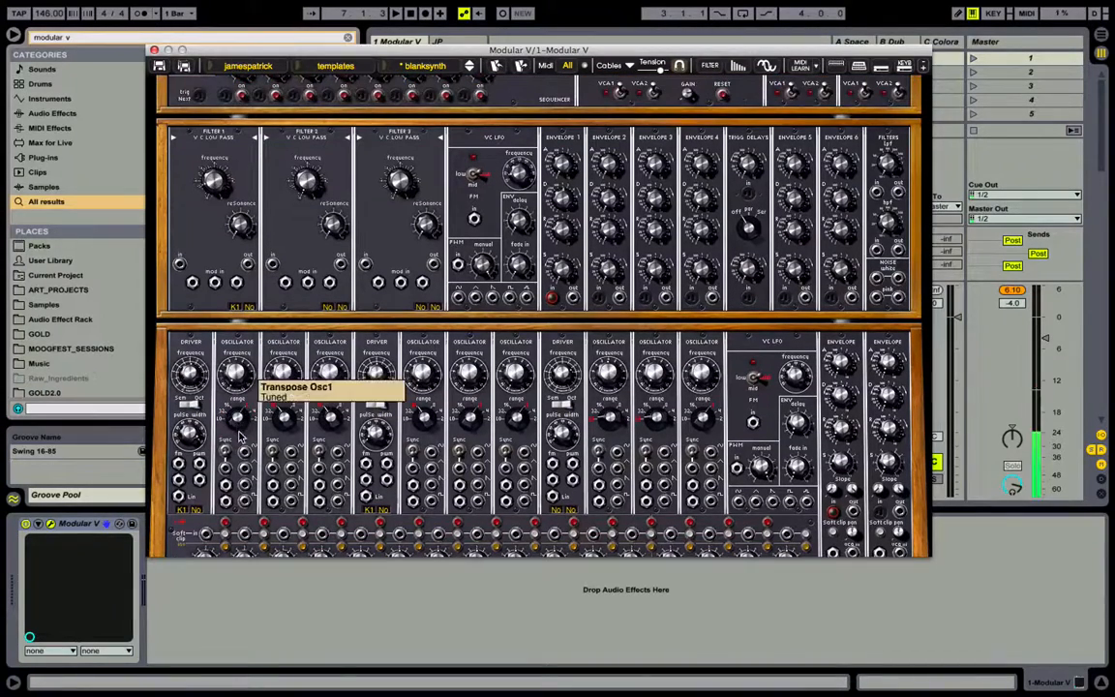
pyautogui.scroll(-3, 150, 340)
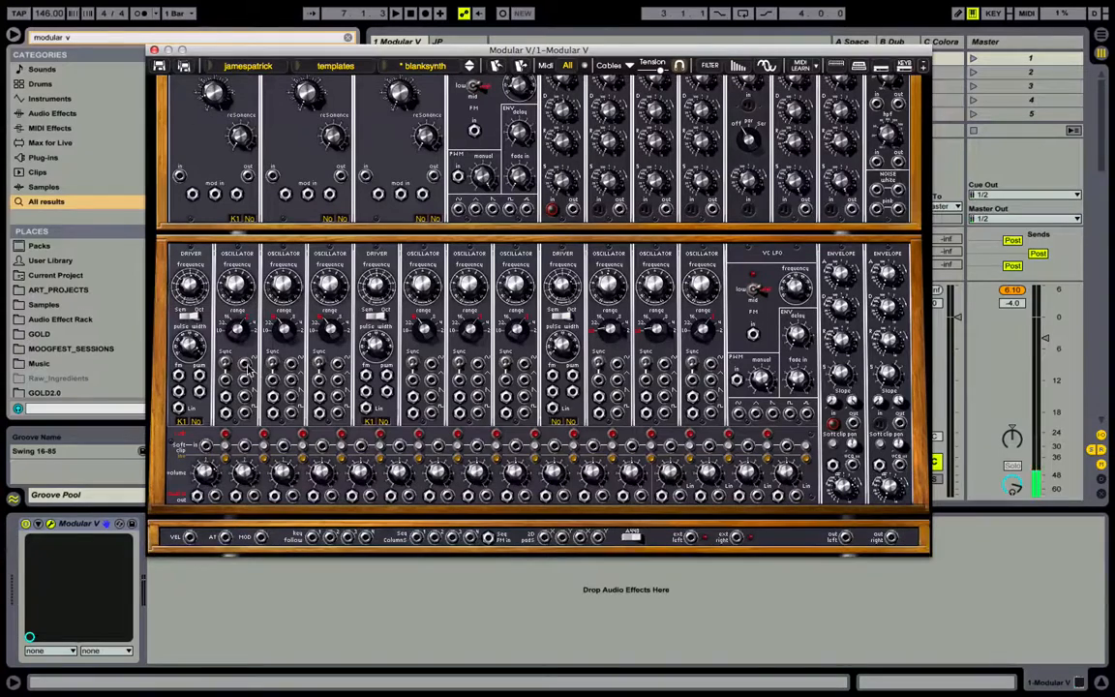
pyautogui.moveTo(247, 367); pyautogui.dragTo(853, 464)
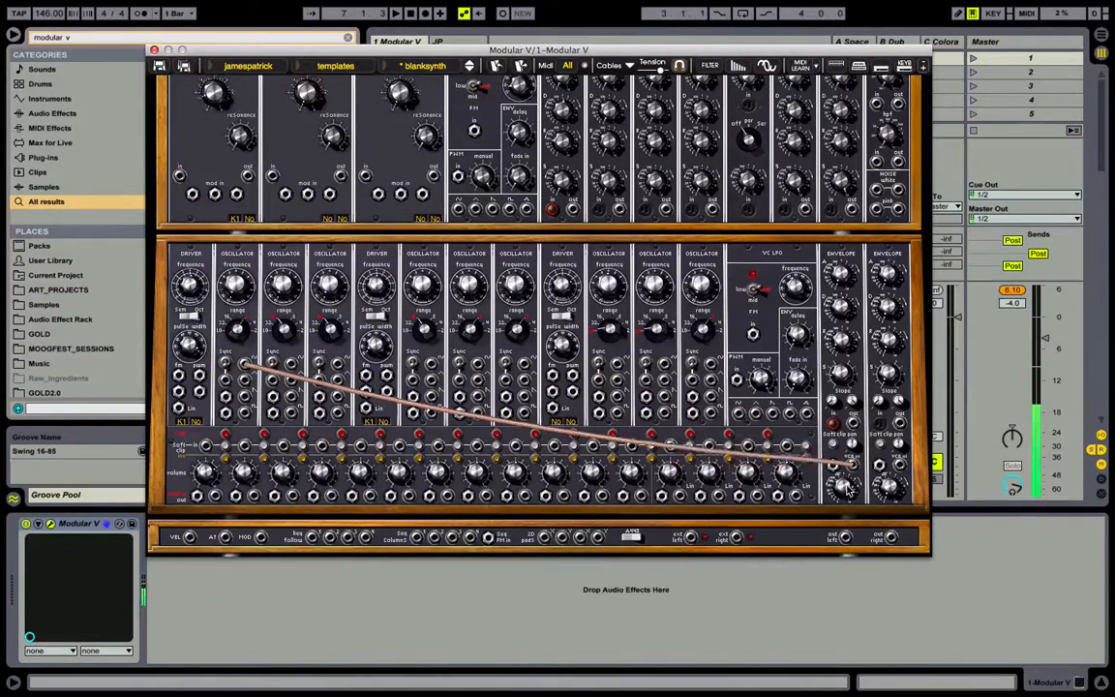
# Patch the last waveform output of the lower VC LFO into the first oscillator's FM input and adjust the modulation amount
pyautogui.moveTo(797, 278)
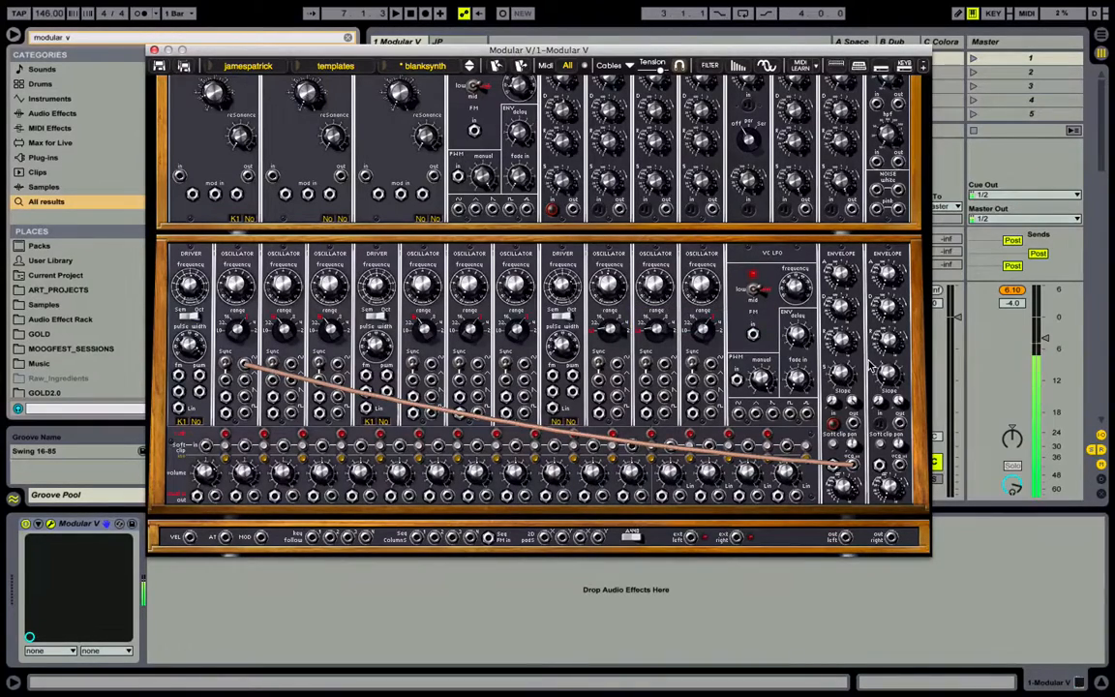
pyautogui.scroll(3, 871, 368)
pyautogui.scroll(-2, 872, 369)
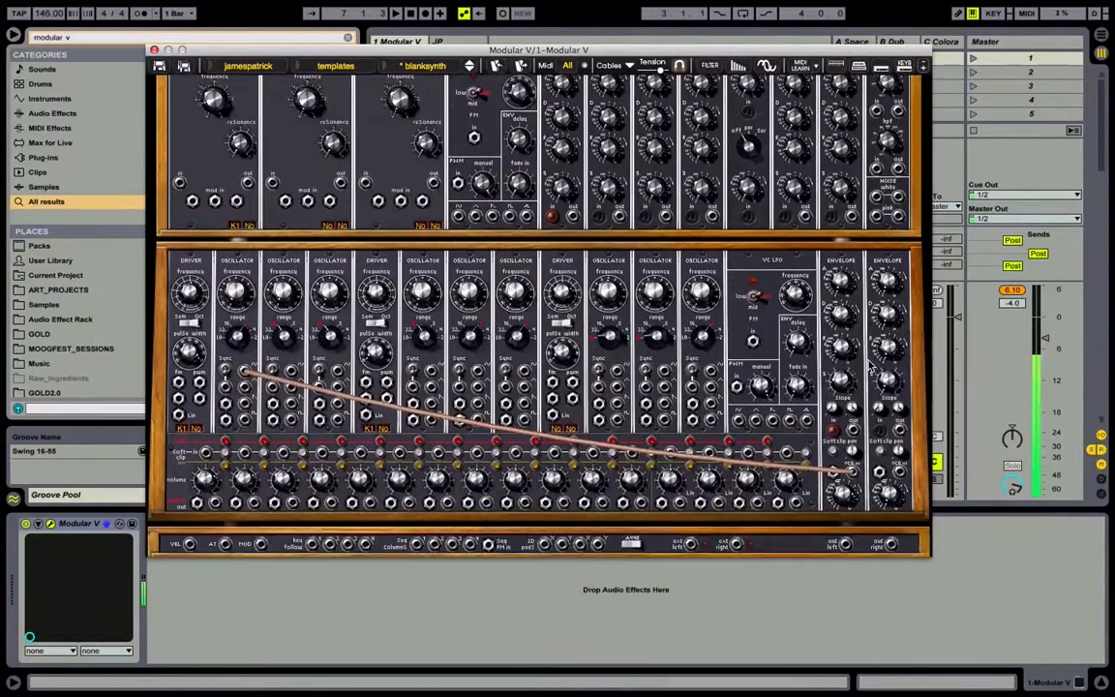
pyautogui.scroll(3, 871, 368)
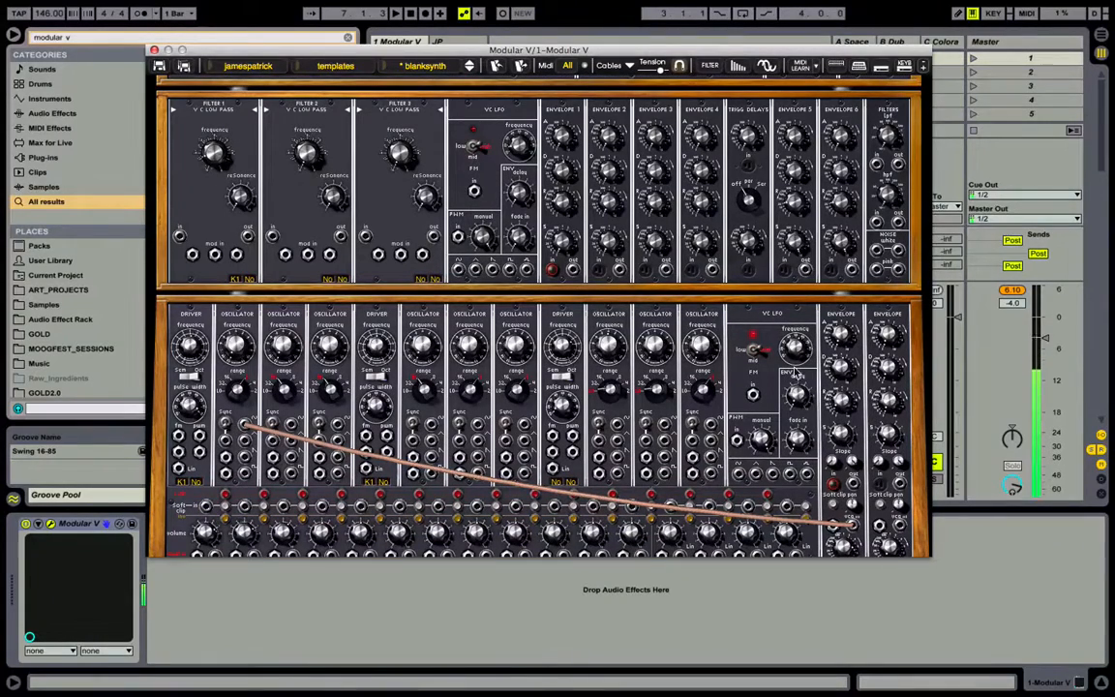
pyautogui.moveTo(808, 474); pyautogui.dragTo(216, 427)
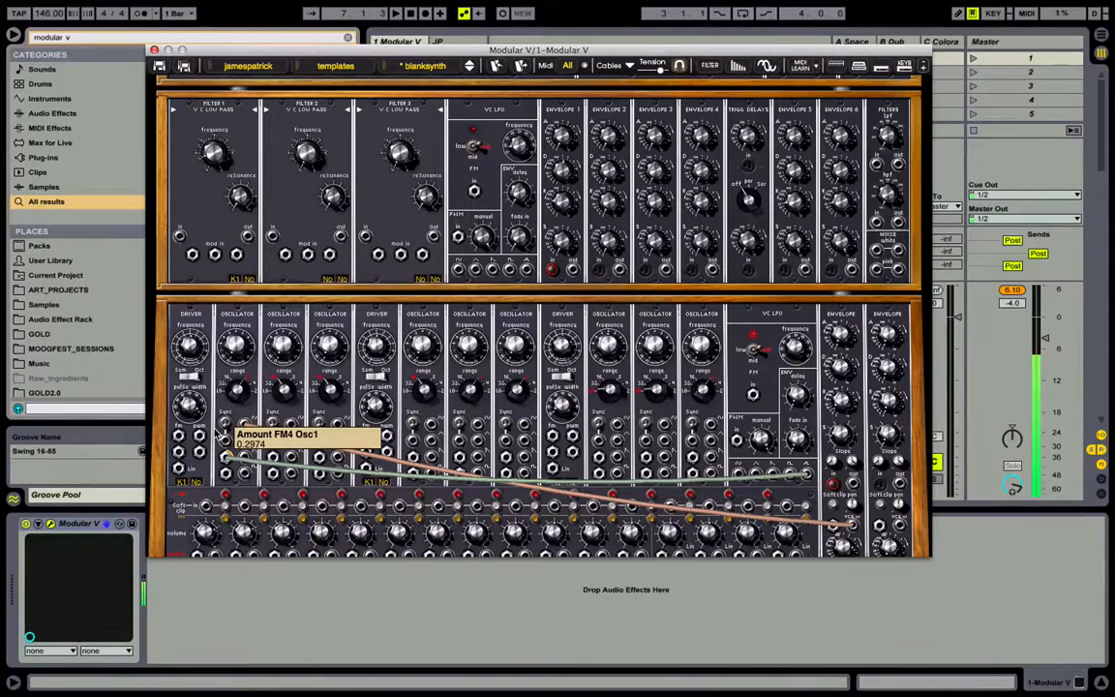
pyautogui.moveTo(221, 429); pyautogui.dragTo(221, 427)
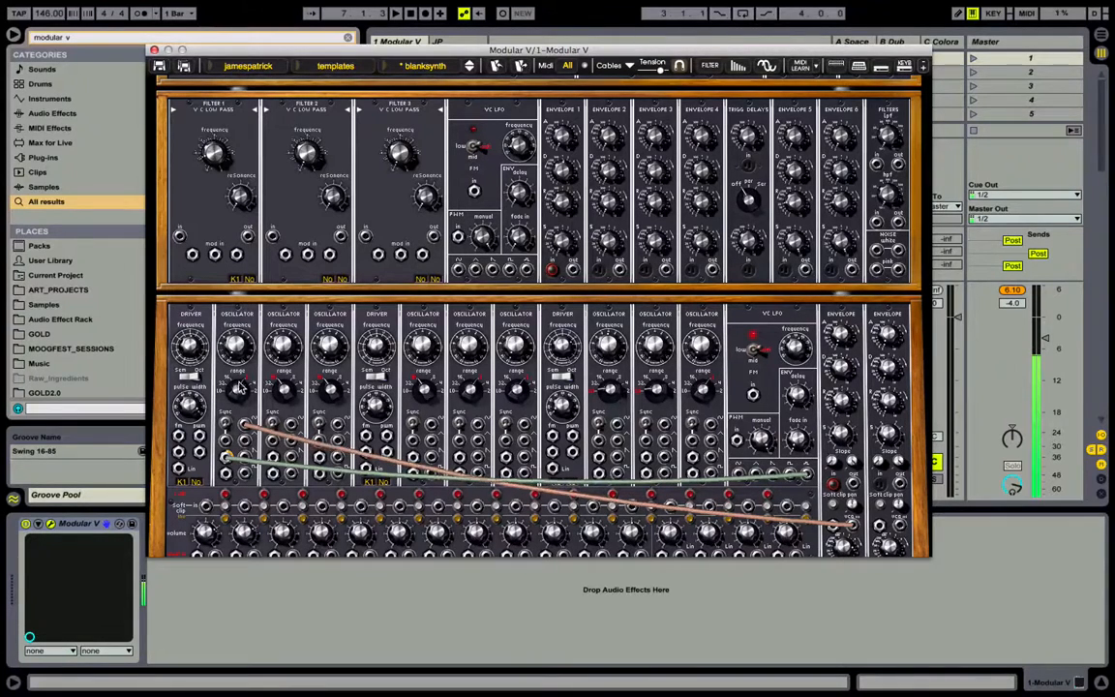
# Remove the LFO modulation cable from the first oscillator's FM input
pyautogui.moveTo(799, 358)
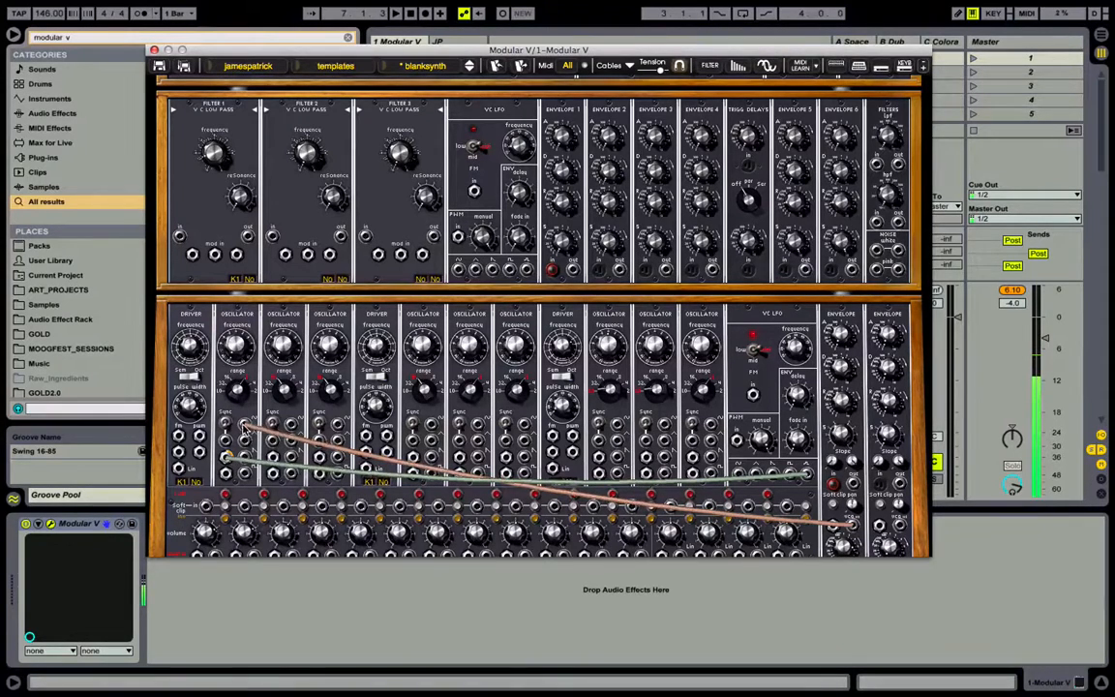
pyautogui.moveTo(226, 462)
pyautogui.moveTo(226, 463); pyautogui.dragTo(204, 476)
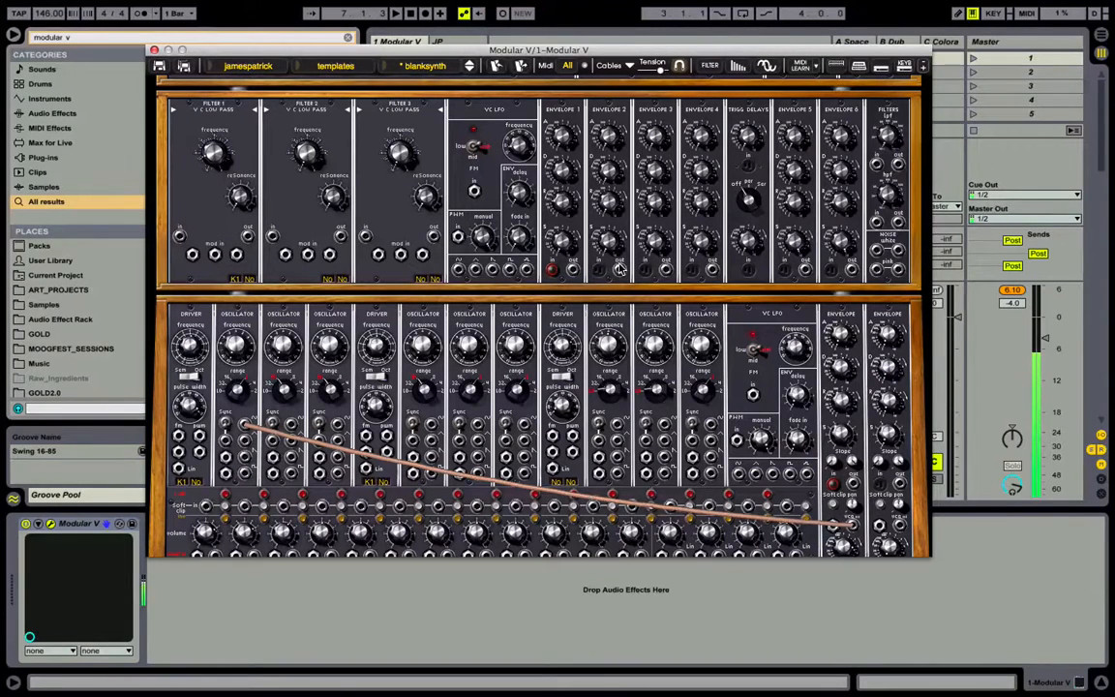
# Route the first oscillator's sine, second oscillator's square and third oscillator's sawtooth outputs into mixer inputs 1, 2 and 3
pyautogui.moveTo(840, 531); pyautogui.dragTo(207, 506)
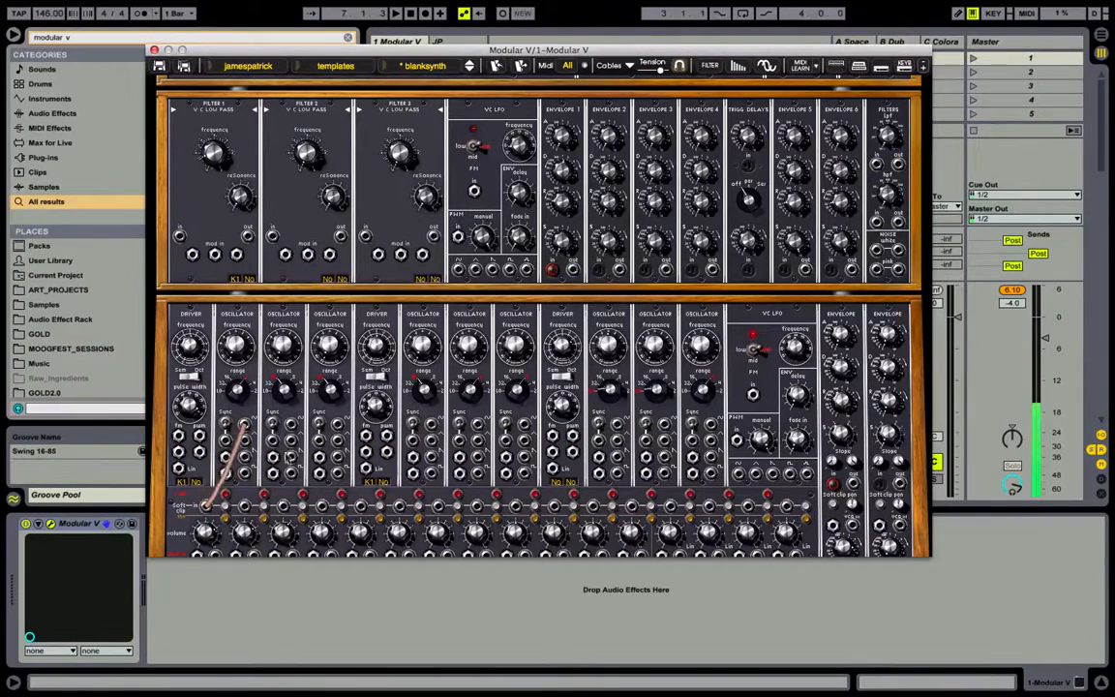
pyautogui.moveTo(291, 473); pyautogui.dragTo(245, 508)
pyautogui.moveTo(337, 458); pyautogui.dragTo(283, 506)
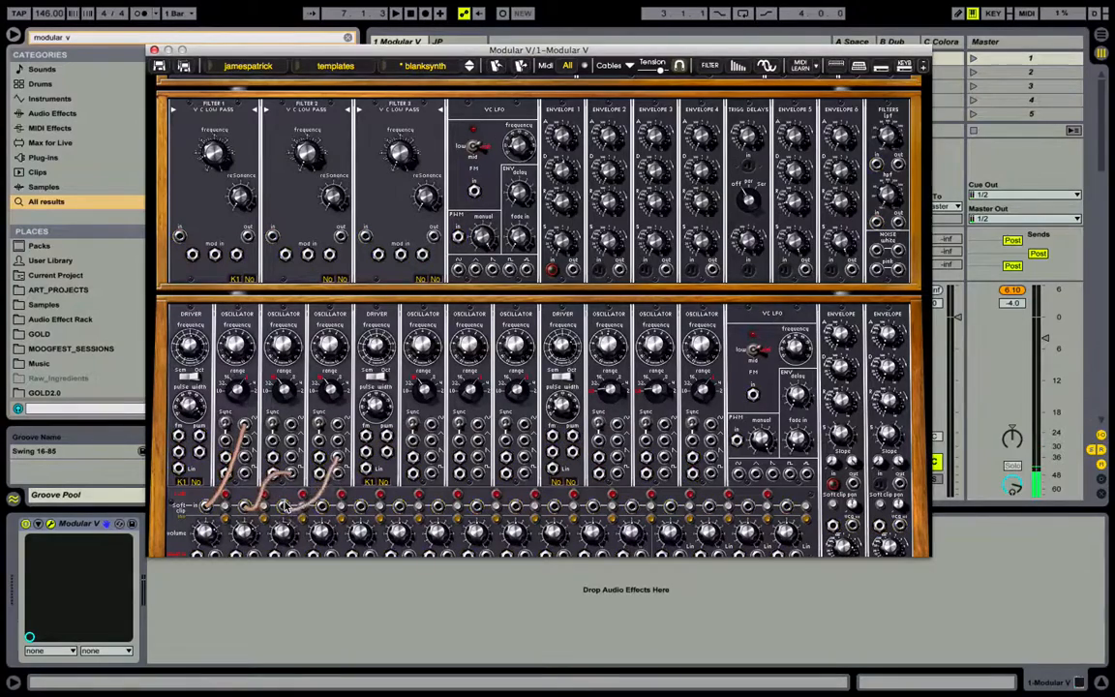
# Patch the first mixer output into Filter 1's input and Filter 1's output into the first VCA's audio input
pyautogui.scroll(-1, 286, 522)
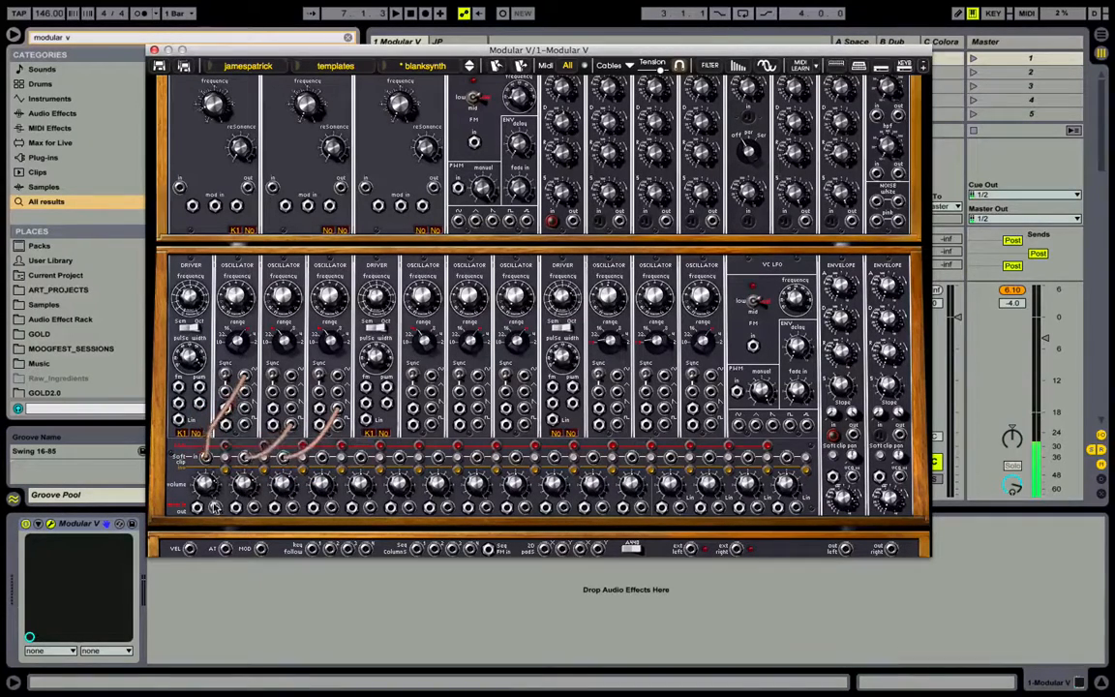
pyautogui.moveTo(214, 506); pyautogui.dragTo(223, 423)
pyautogui.moveTo(312, 443); pyautogui.dragTo(180, 187)
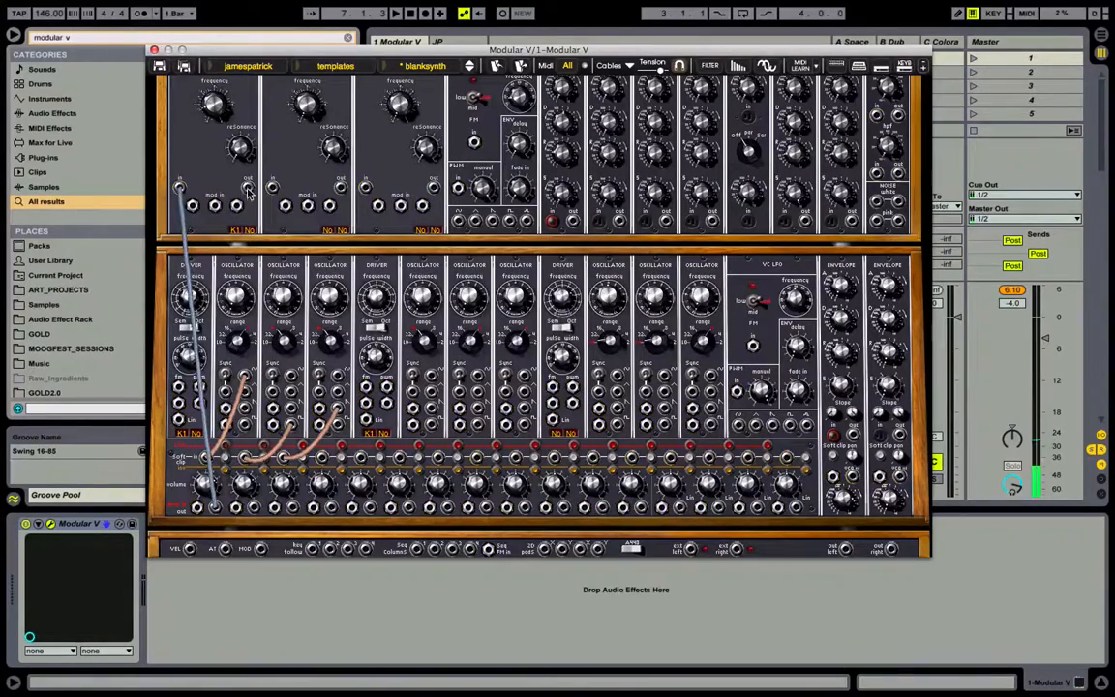
pyautogui.moveTo(248, 186); pyautogui.dragTo(853, 484)
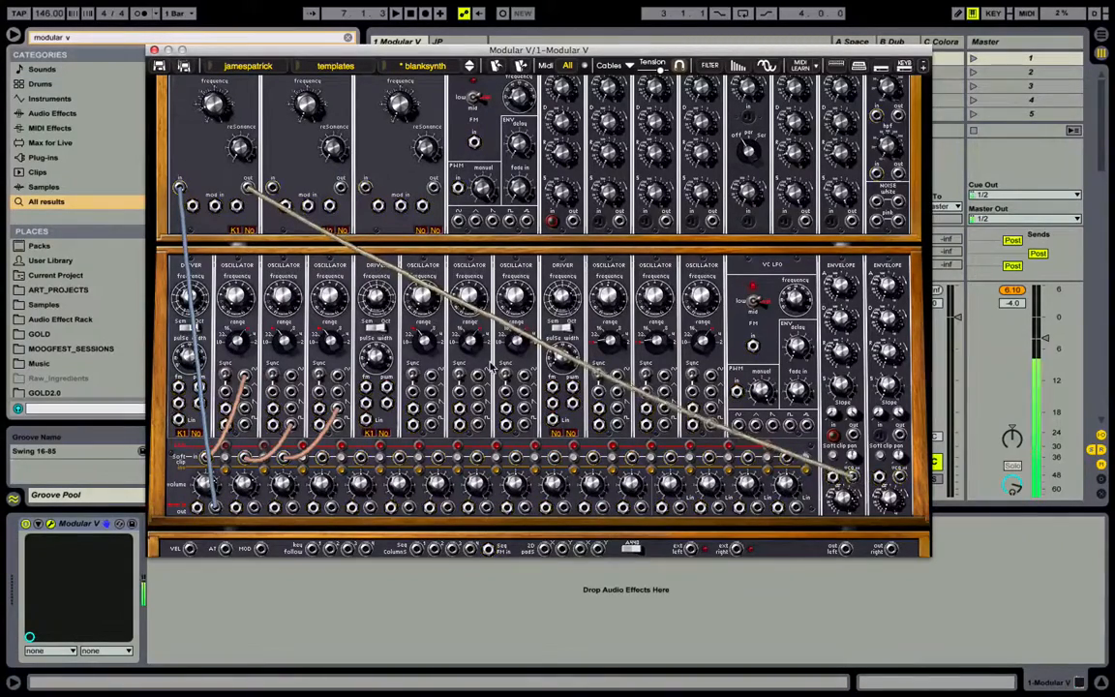
pyautogui.scroll(2, 490, 369)
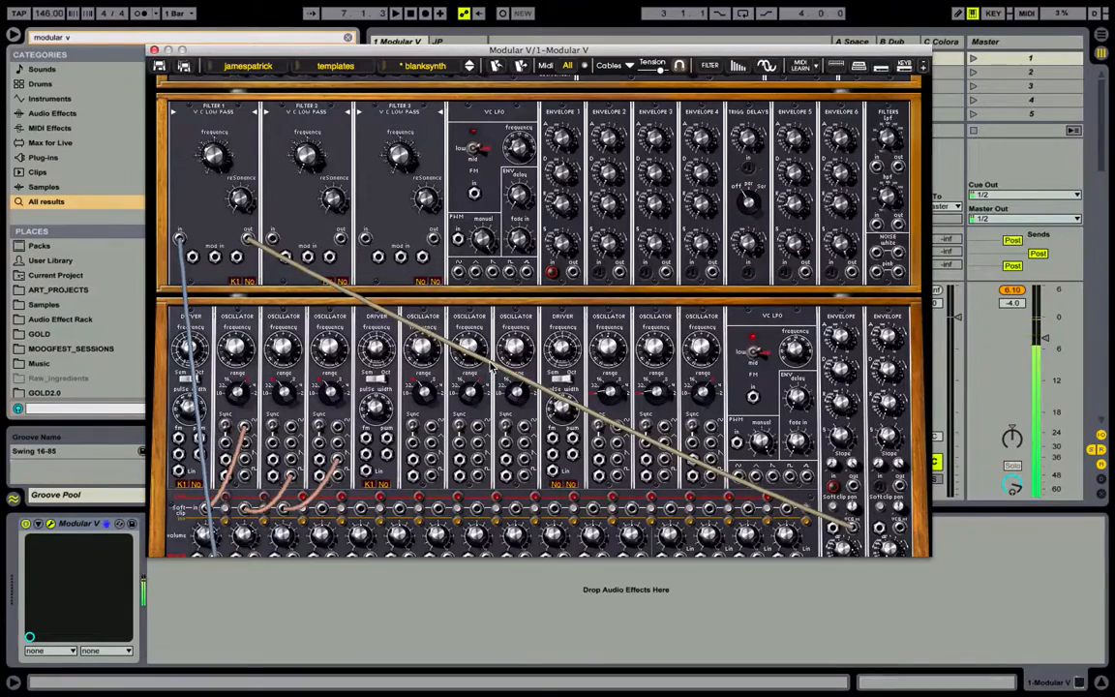
pyautogui.moveTo(199, 145)
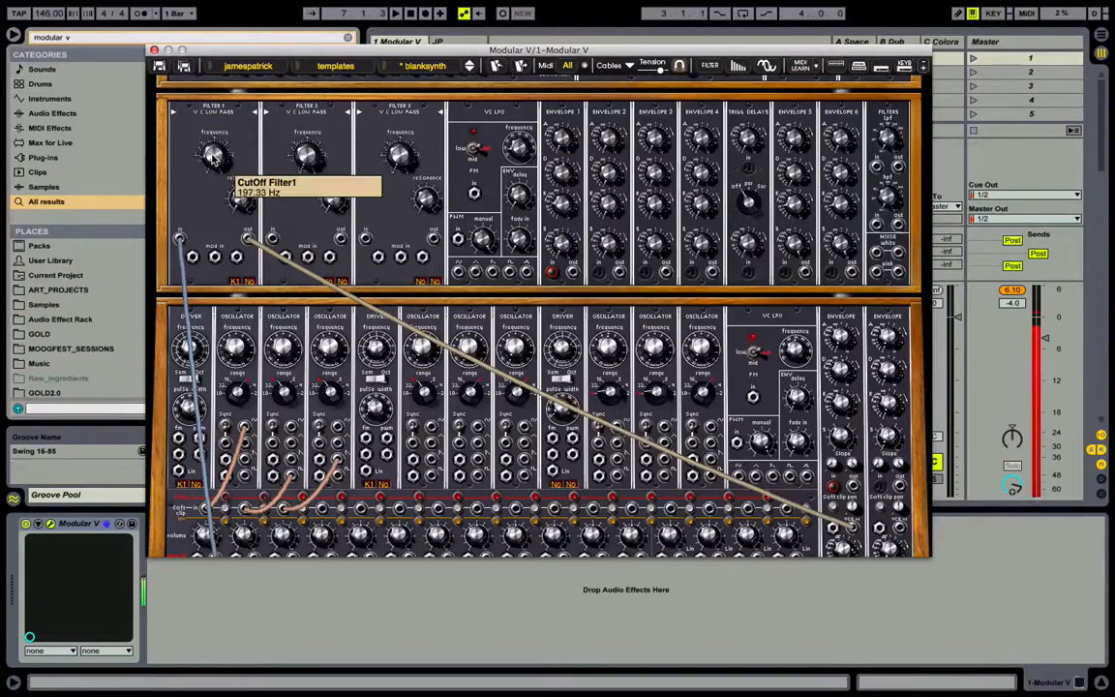
pyautogui.scroll(-2, 320, 344)
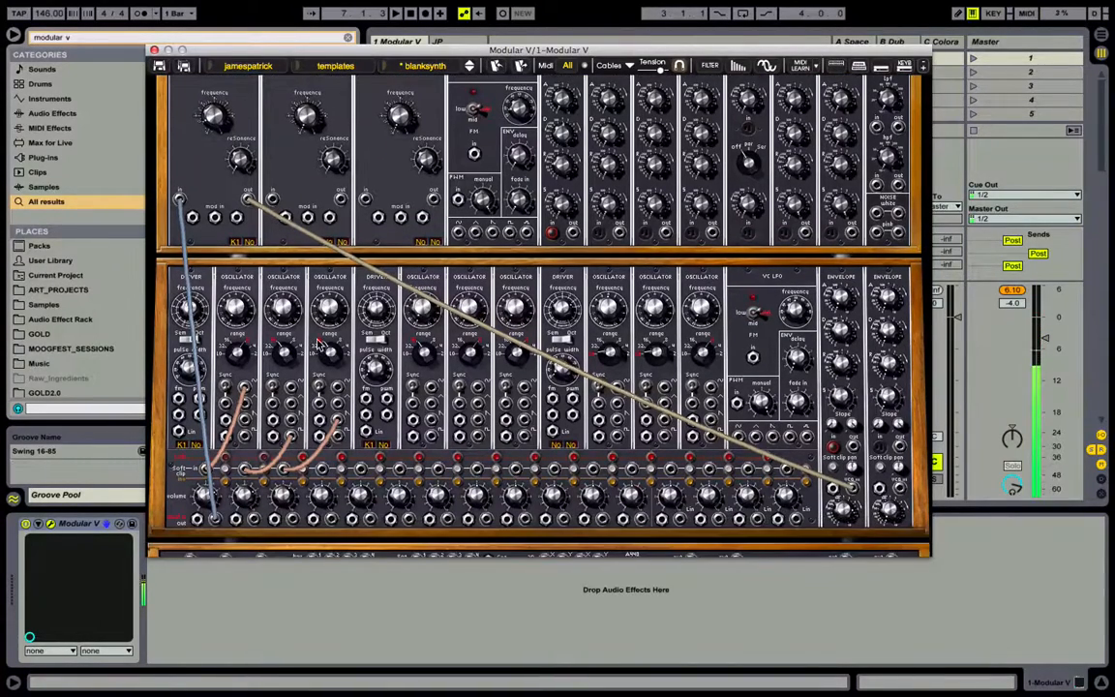
pyautogui.moveTo(279, 370)
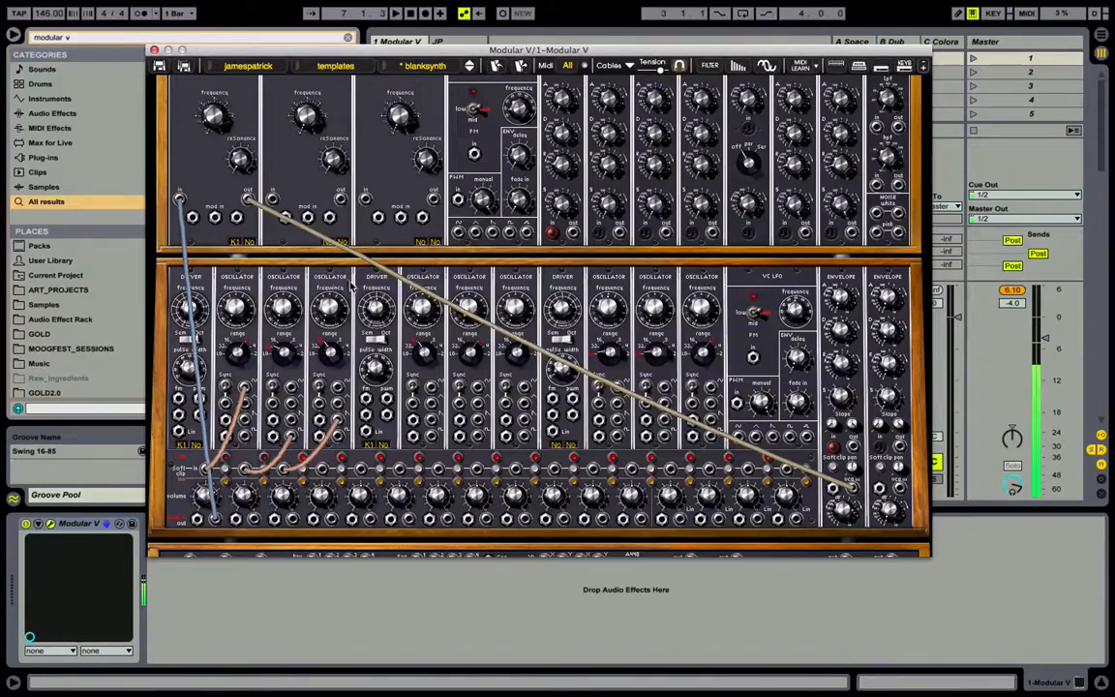
# Connect Envelope 1's trigger input to LFO 2 in place of the keyboard trigger
pyautogui.scroll(2, 548, 236)
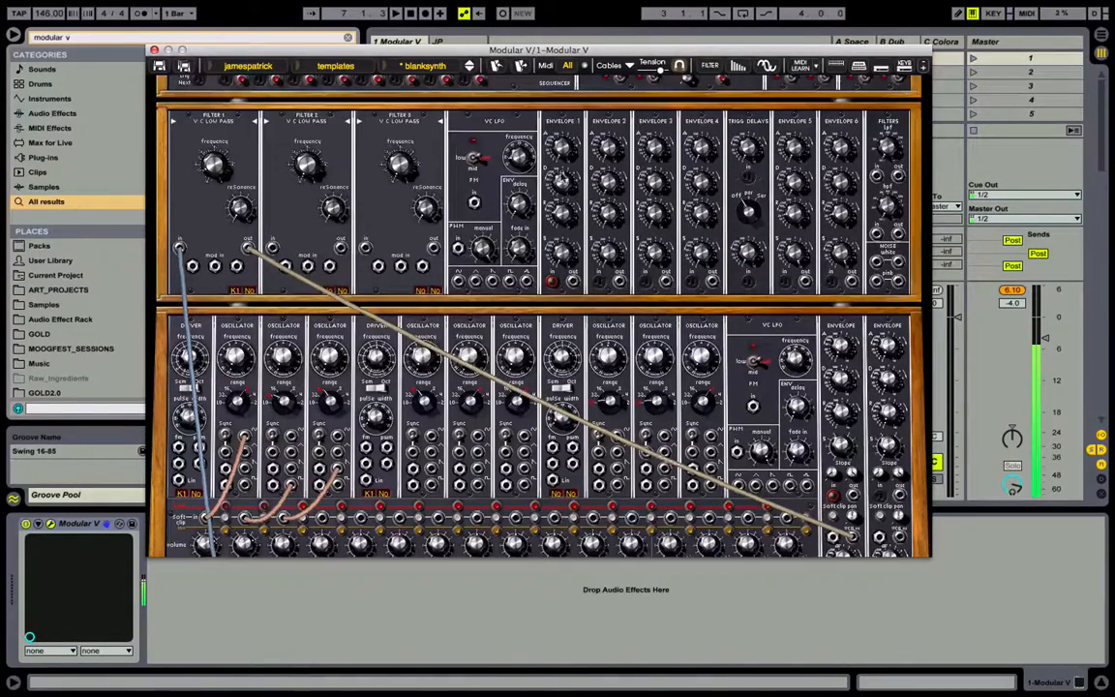
pyautogui.rightClick(549, 285)
pyautogui.moveTo(571, 290)
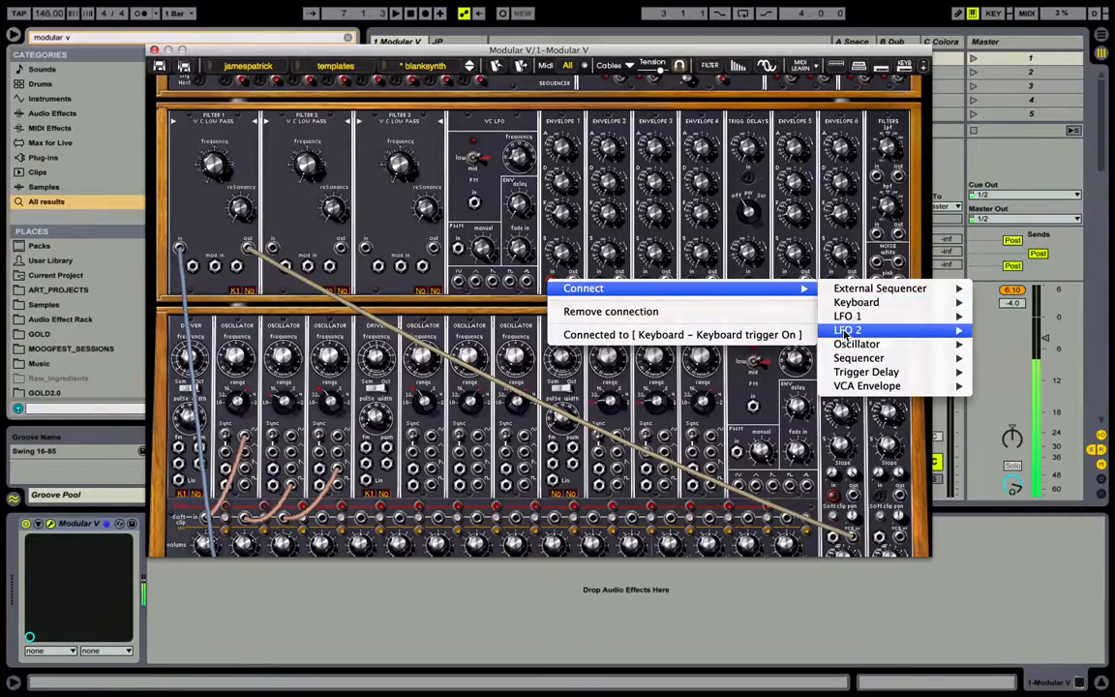
pyautogui.moveTo(900, 330)
pyautogui.click(1007, 326)
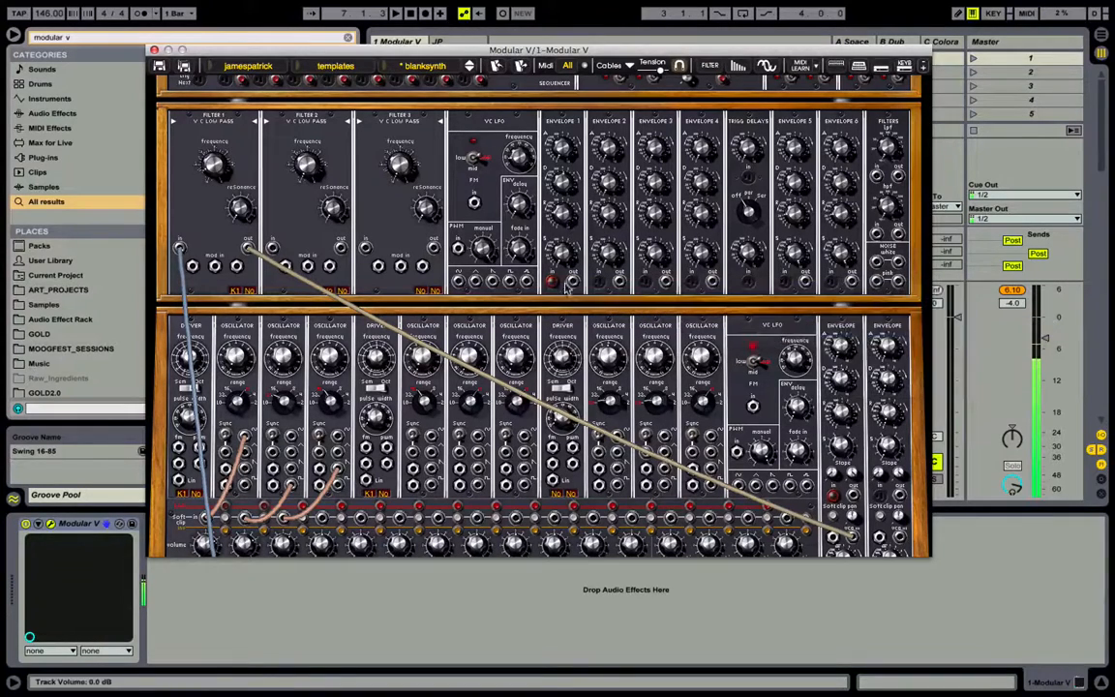
# Patch Envelope 1's output into Filter 1's third modulation input and set the master track volume to -3.2 dB
pyautogui.moveTo(570, 281); pyautogui.dragTo(237, 265)
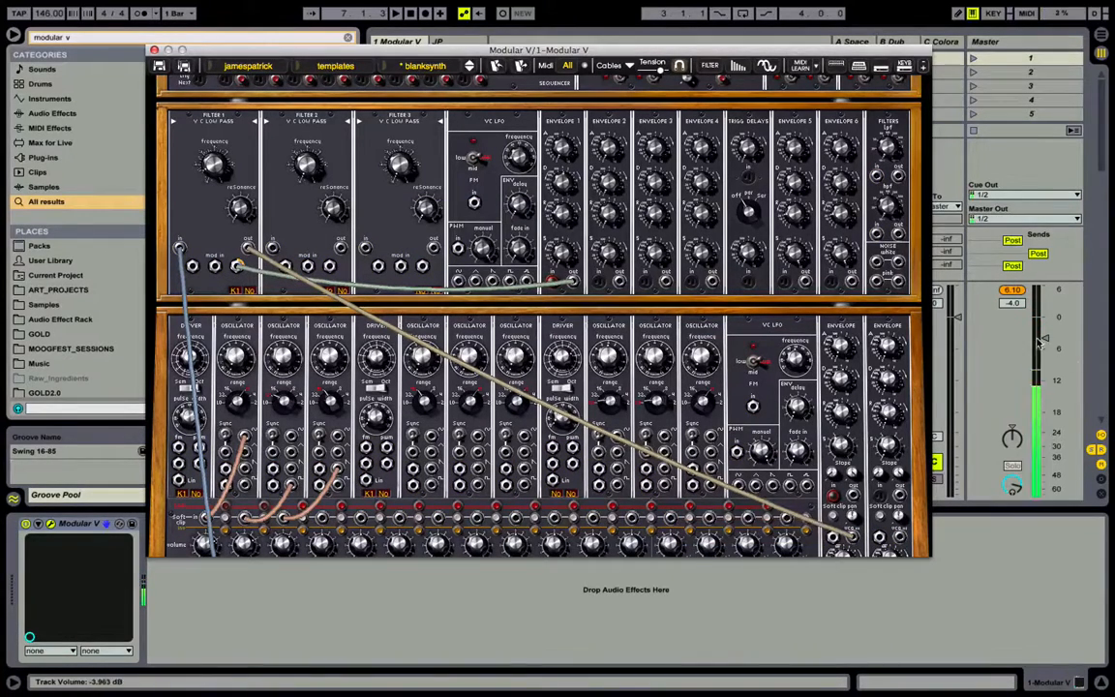
pyautogui.moveTo(1041, 341); pyautogui.dragTo(1045, 334)
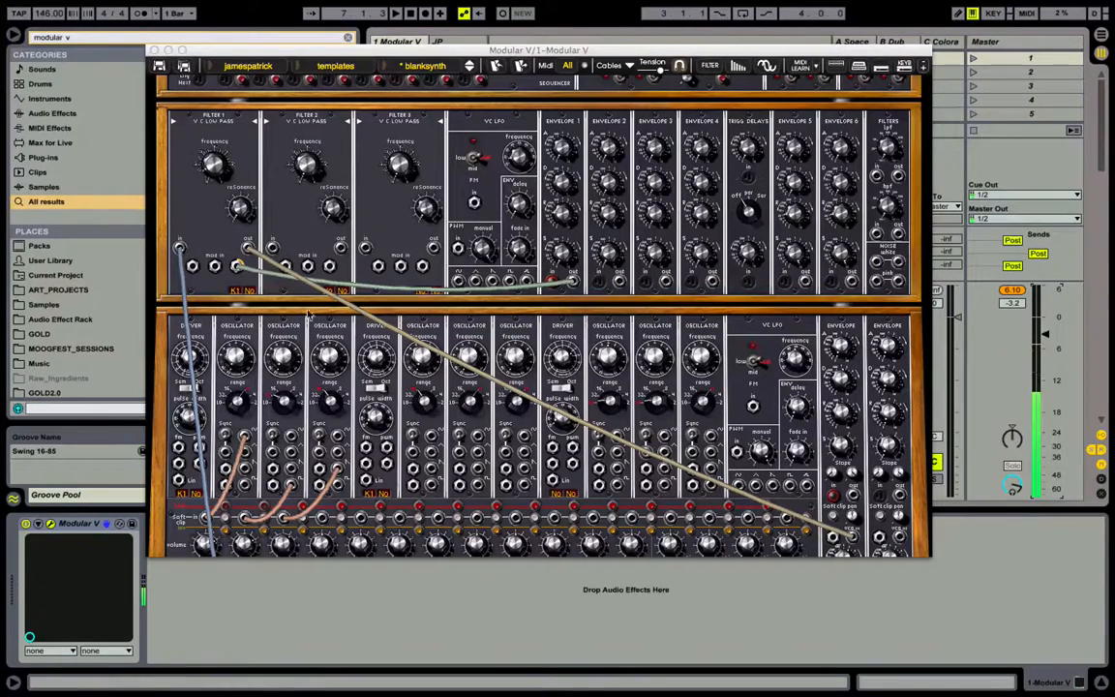
pyautogui.scroll(-2, 308, 314)
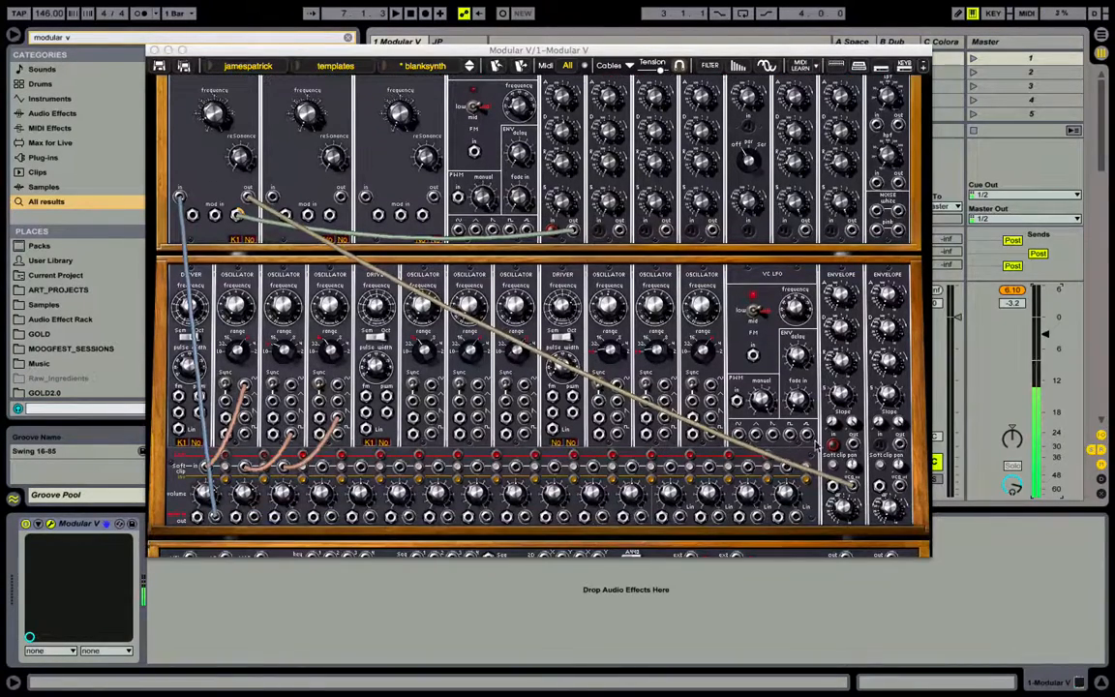
pyautogui.click(835, 328)
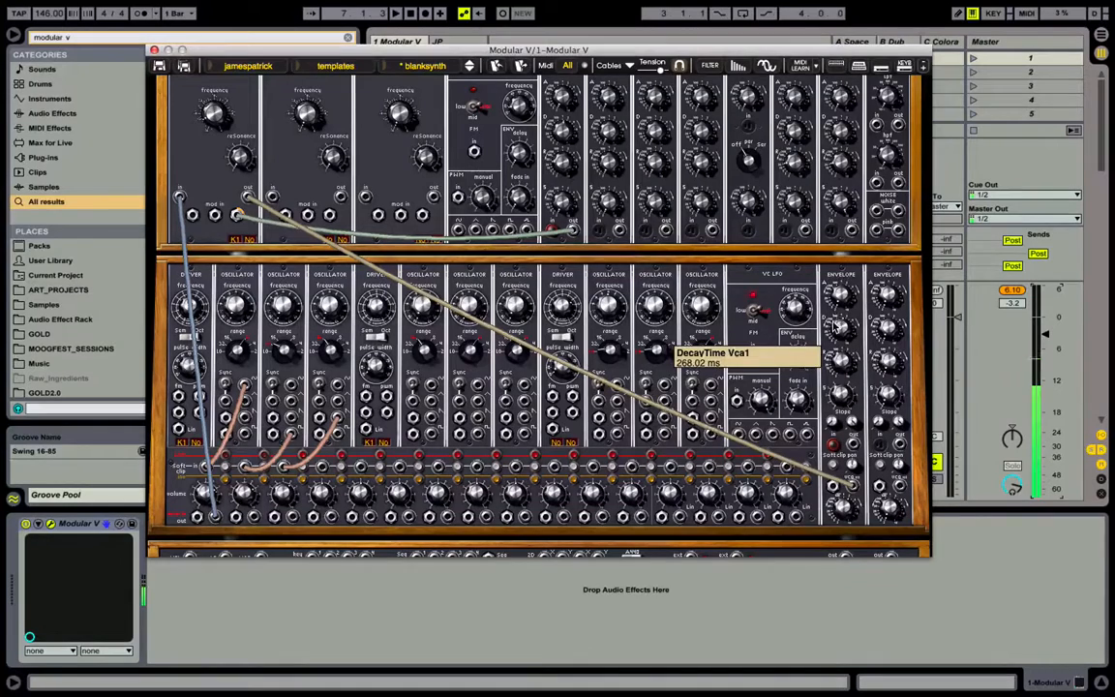
pyautogui.moveTo(568, 141)
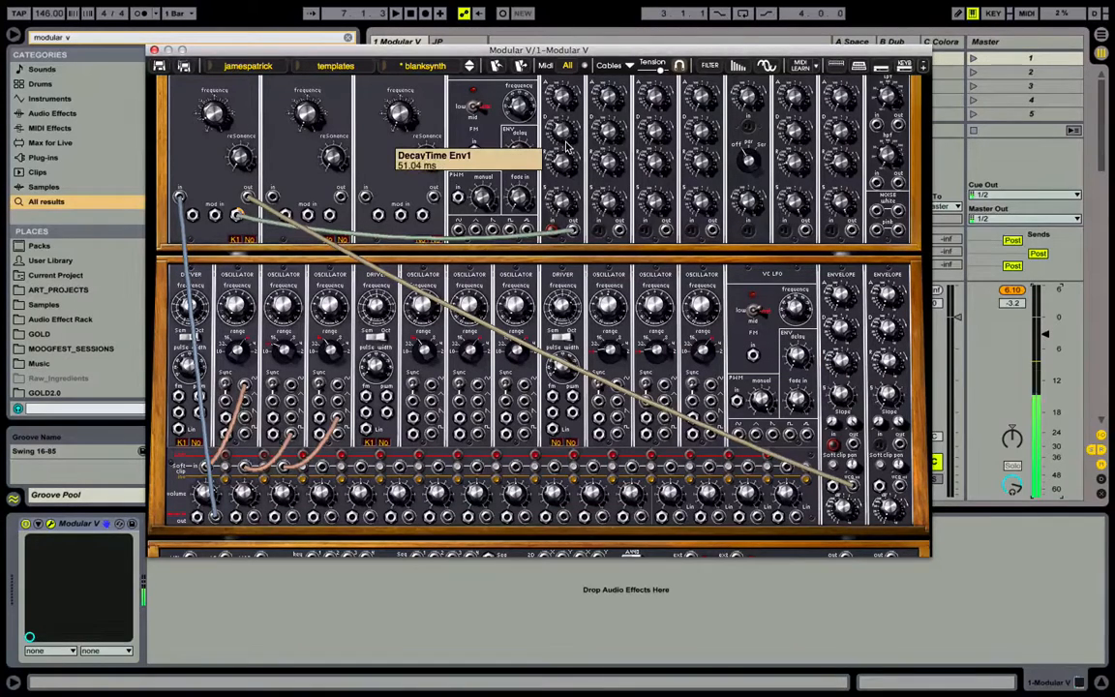
pyautogui.scroll(2, 627, 259)
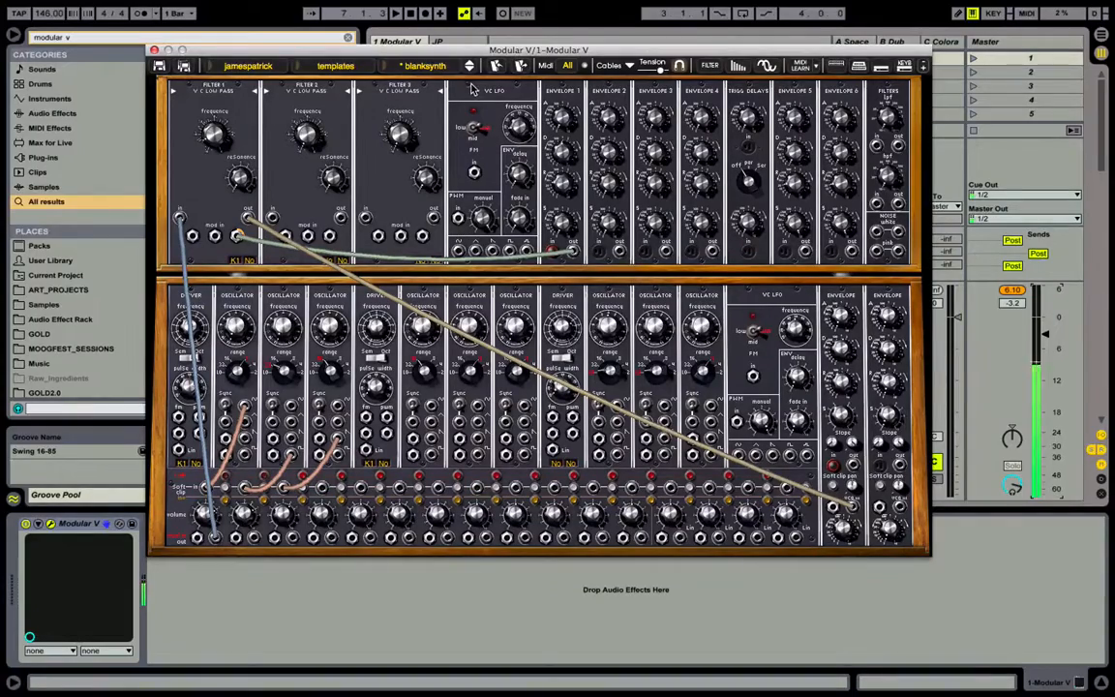
# Replace the Envelope 5 module with the S & H 1 module
pyautogui.moveTo(366, 57); pyautogui.dragTo(408, 70)
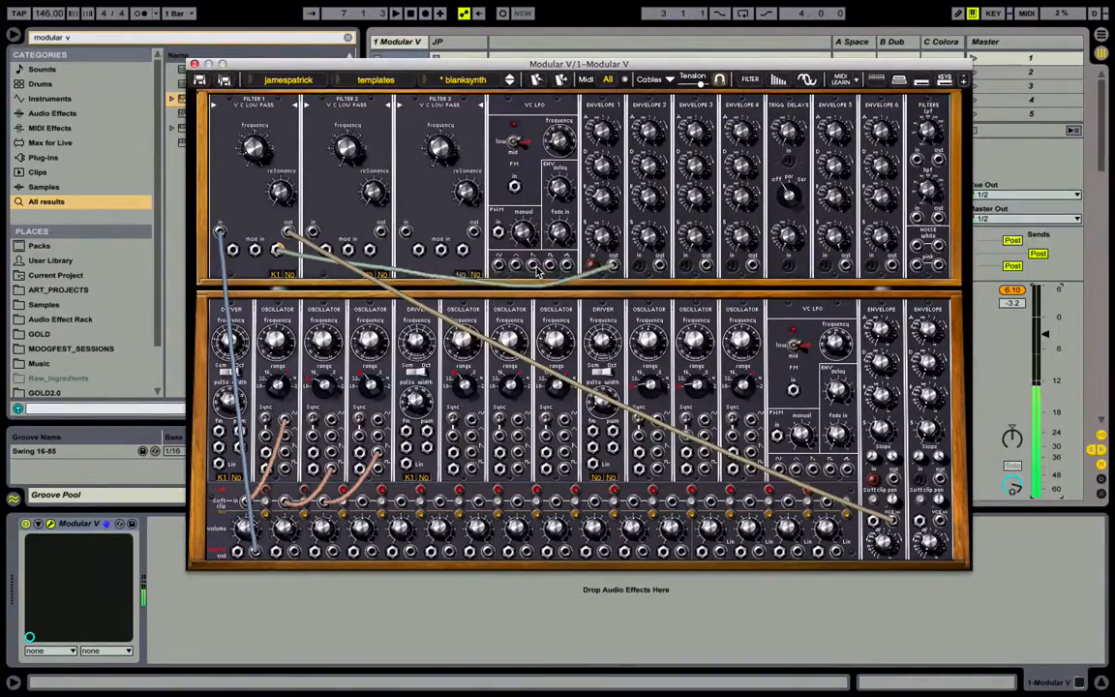
pyautogui.click(834, 105)
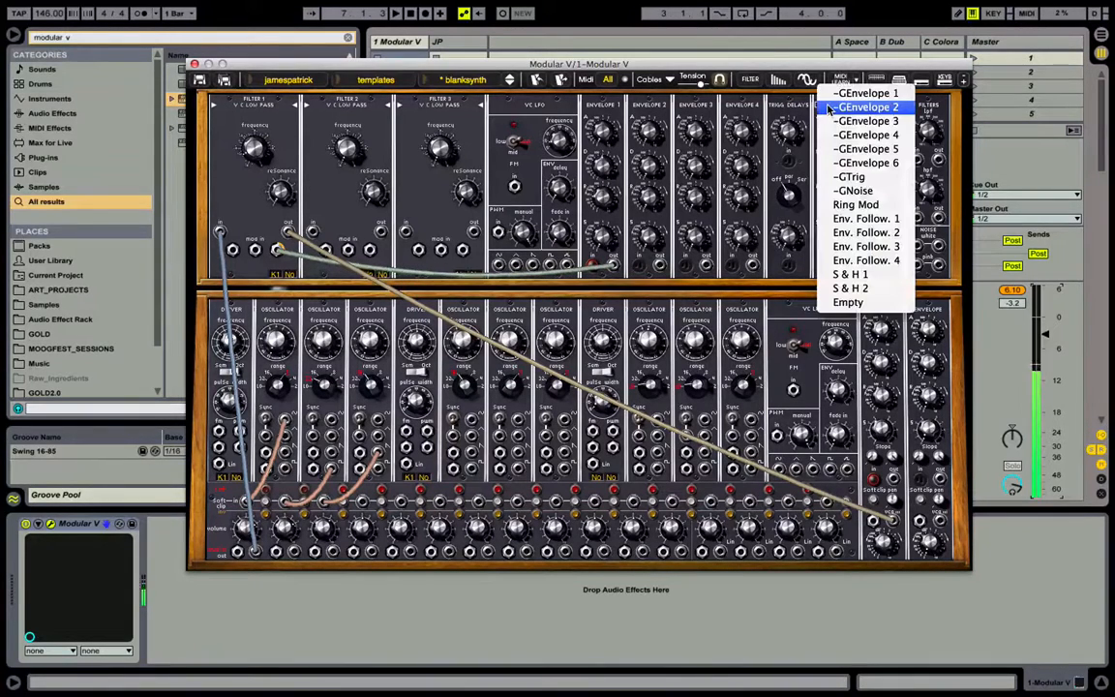
pyautogui.click(858, 276)
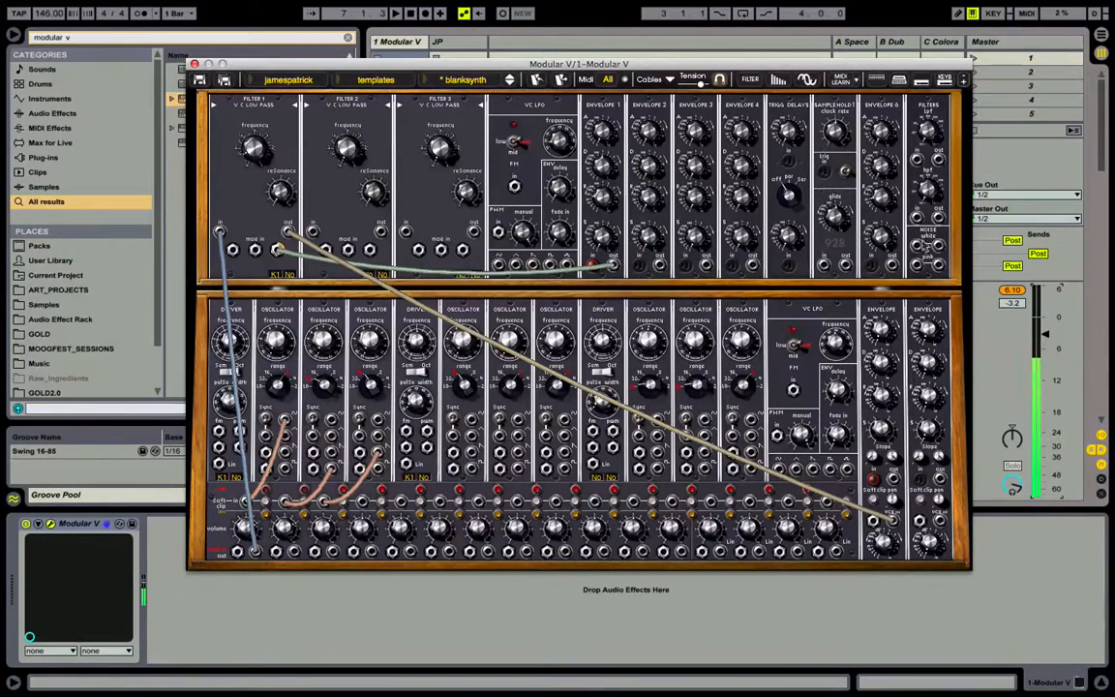
# Patch the white noise output into the sample and hold's input and its output into Filter 1's second modulation input
pyautogui.moveTo(916, 248); pyautogui.dragTo(831, 242)
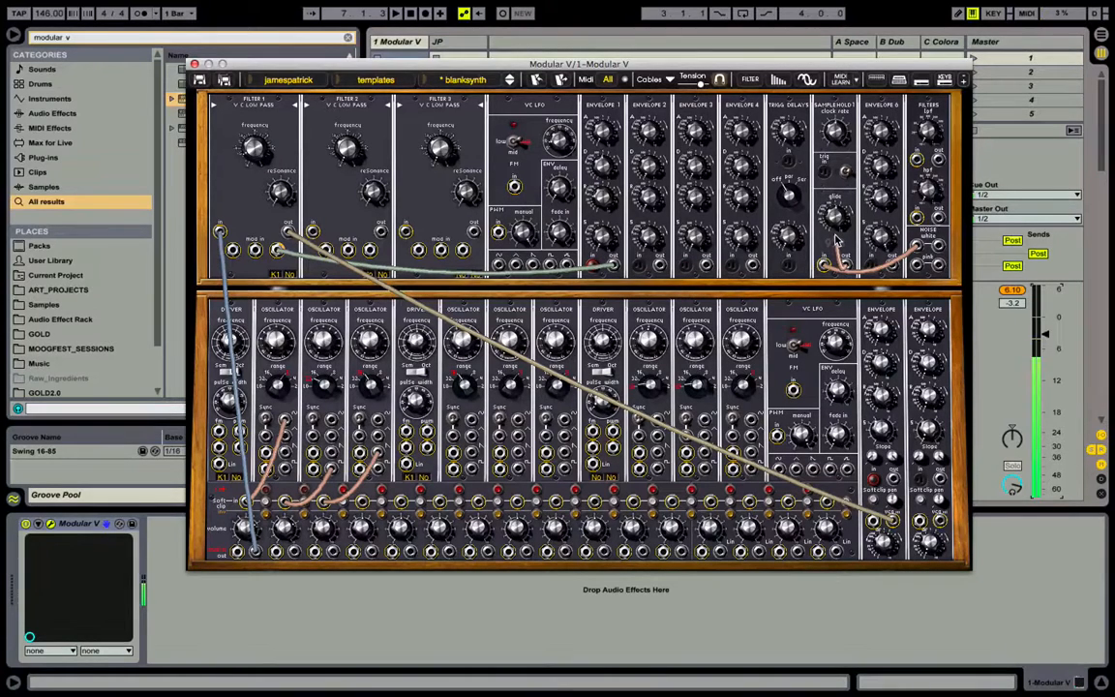
pyautogui.moveTo(849, 241); pyautogui.dragTo(255, 250)
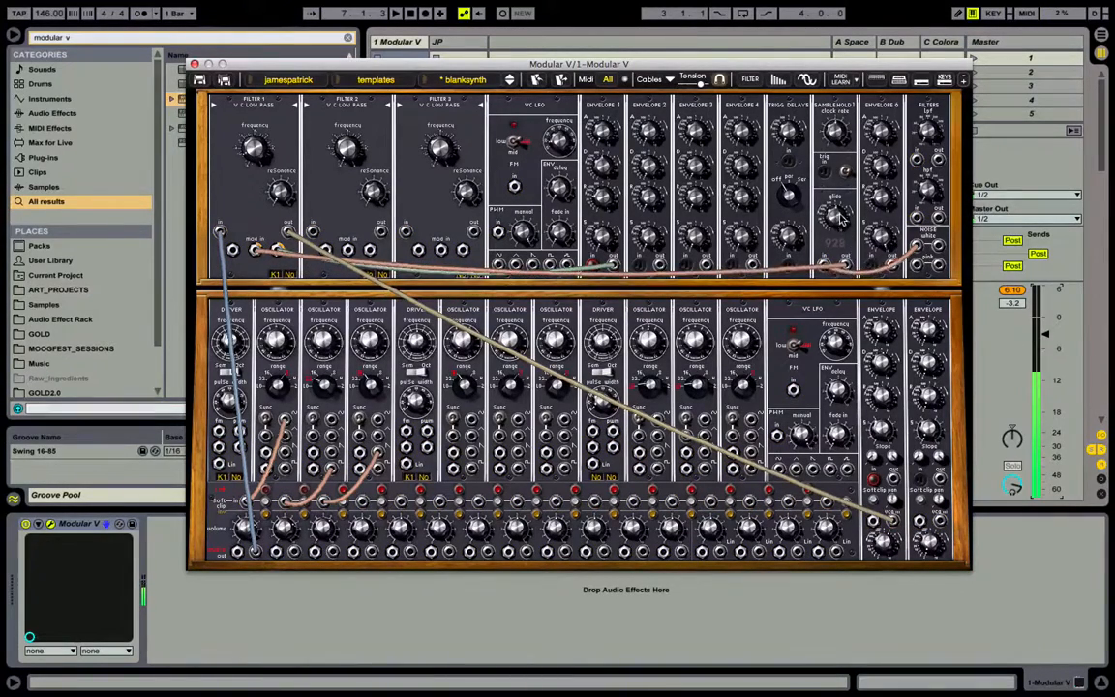
# Connect the sample and hold's trigger input to LFO 2 sync and adjust the frequency of the VC LFO in the oscillator cabinet
pyautogui.click(828, 176)
pyautogui.moveTo(872, 179)
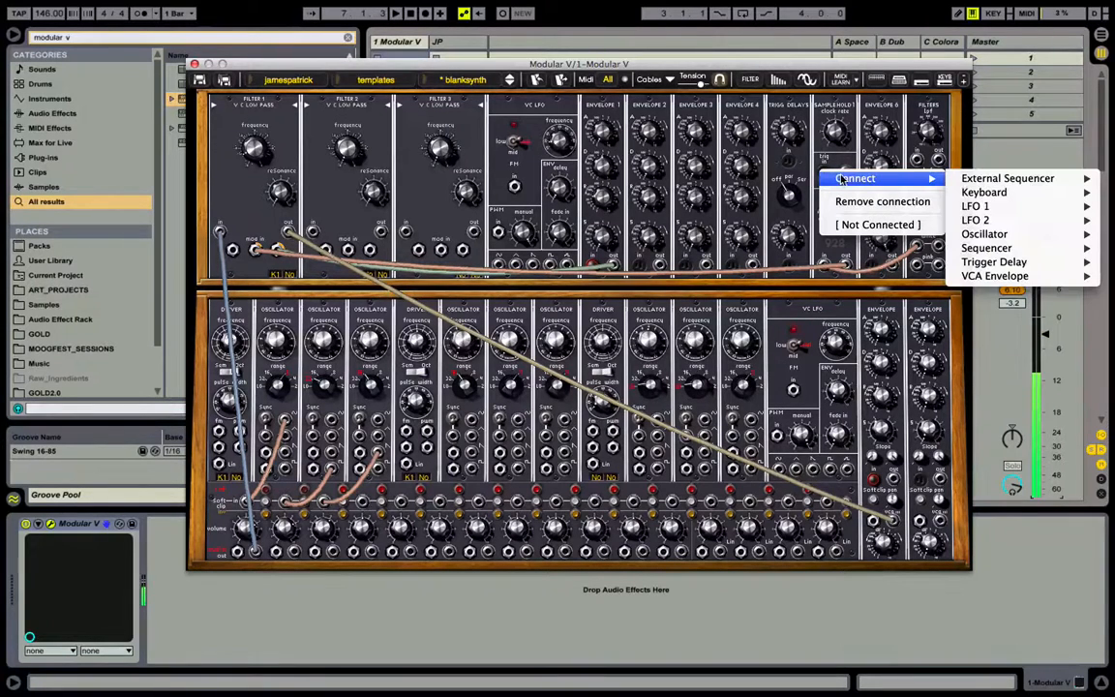
pyautogui.moveTo(987, 220)
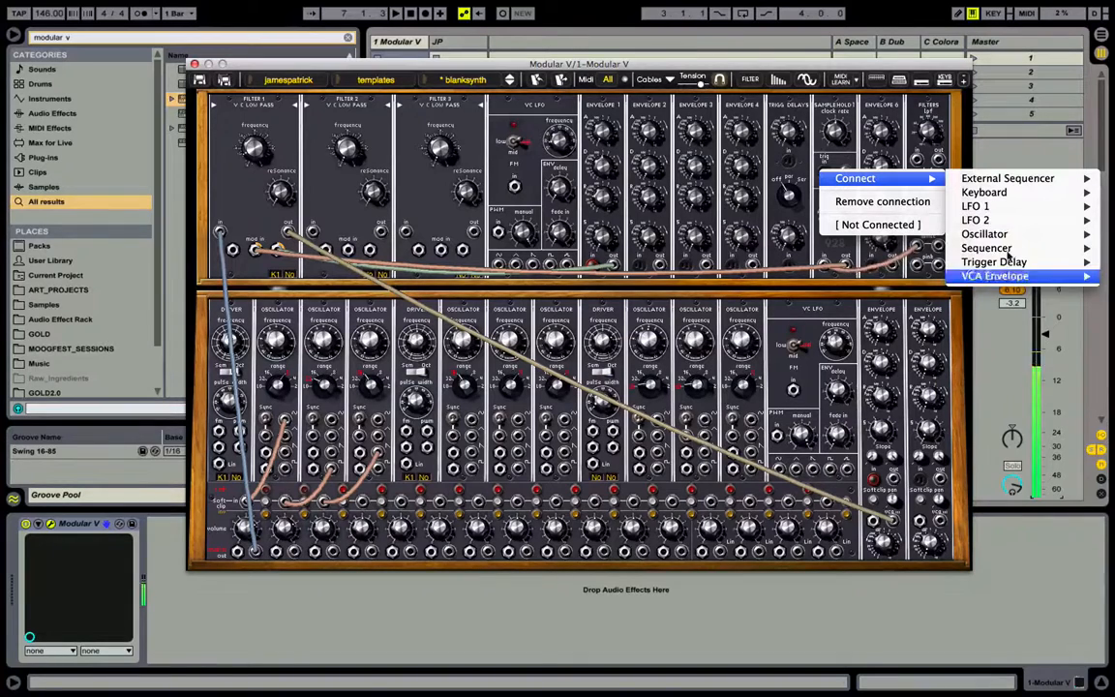
pyautogui.moveTo(1026, 233)
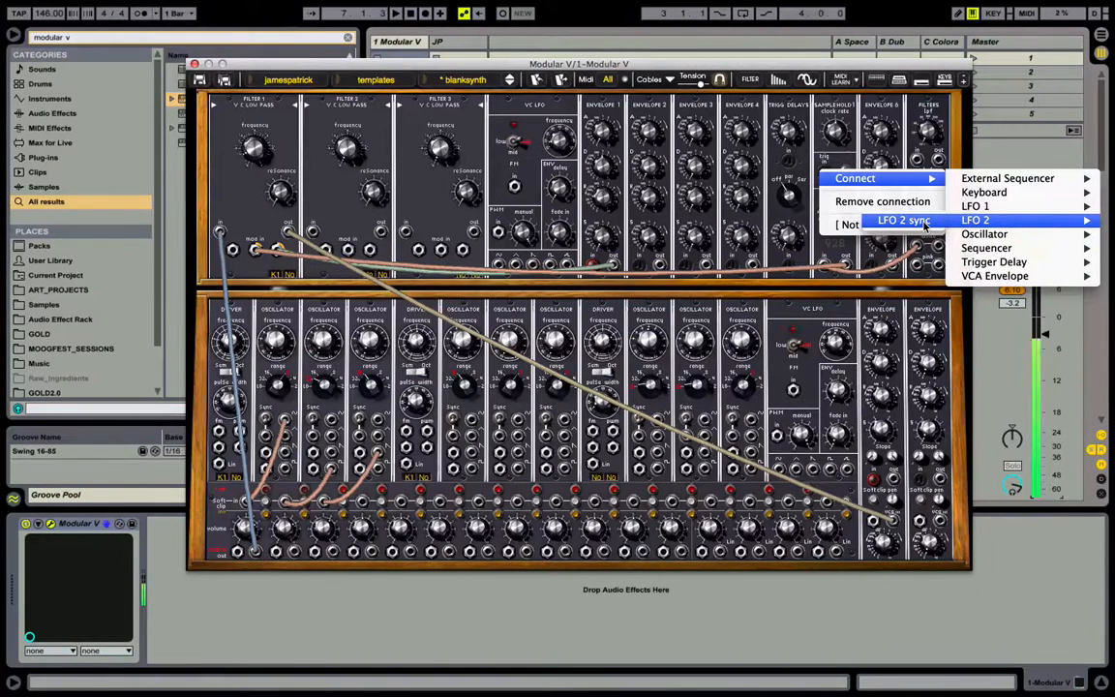
pyautogui.click(925, 224)
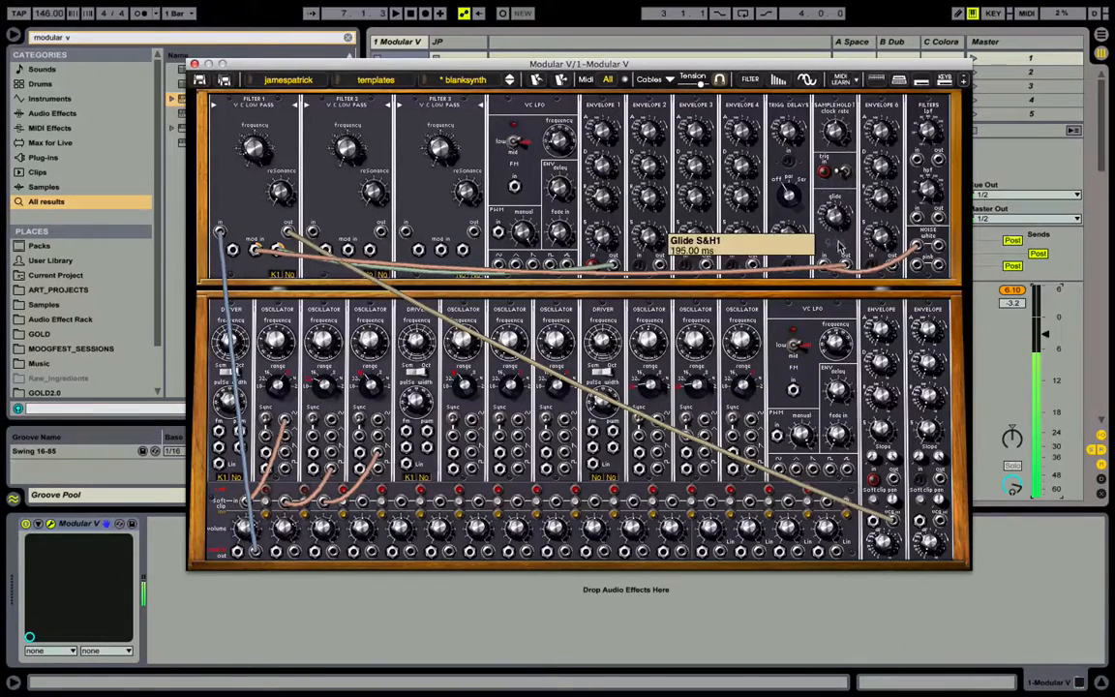
pyautogui.scroll(-2, 838, 254)
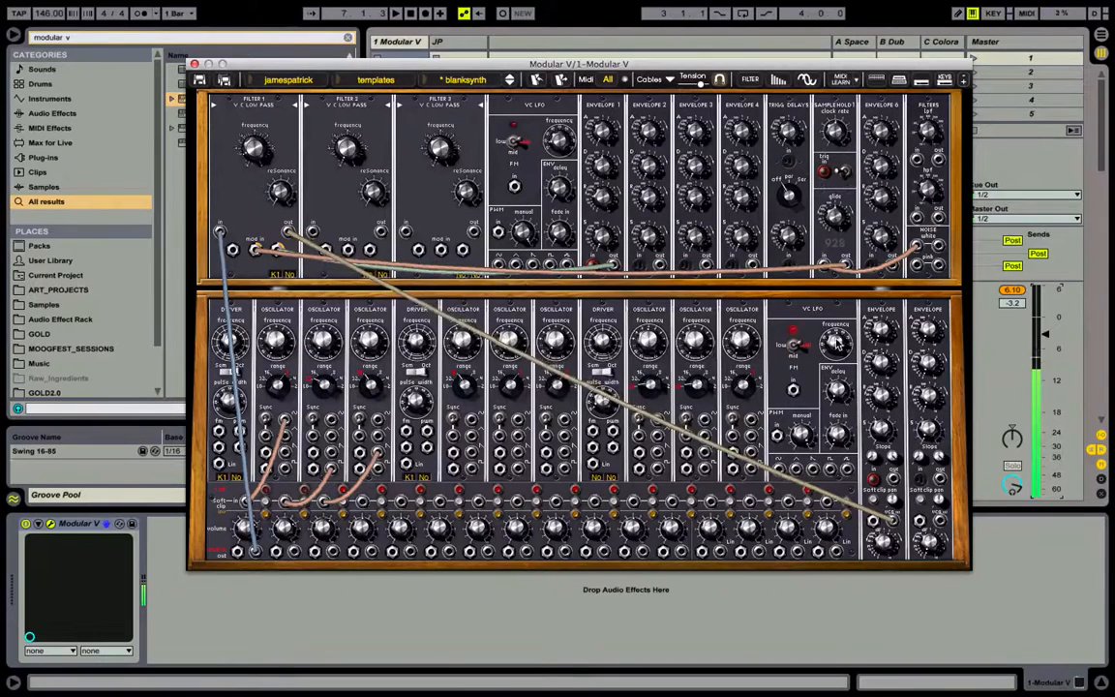
pyautogui.moveTo(842, 354); pyautogui.dragTo(843, 369)
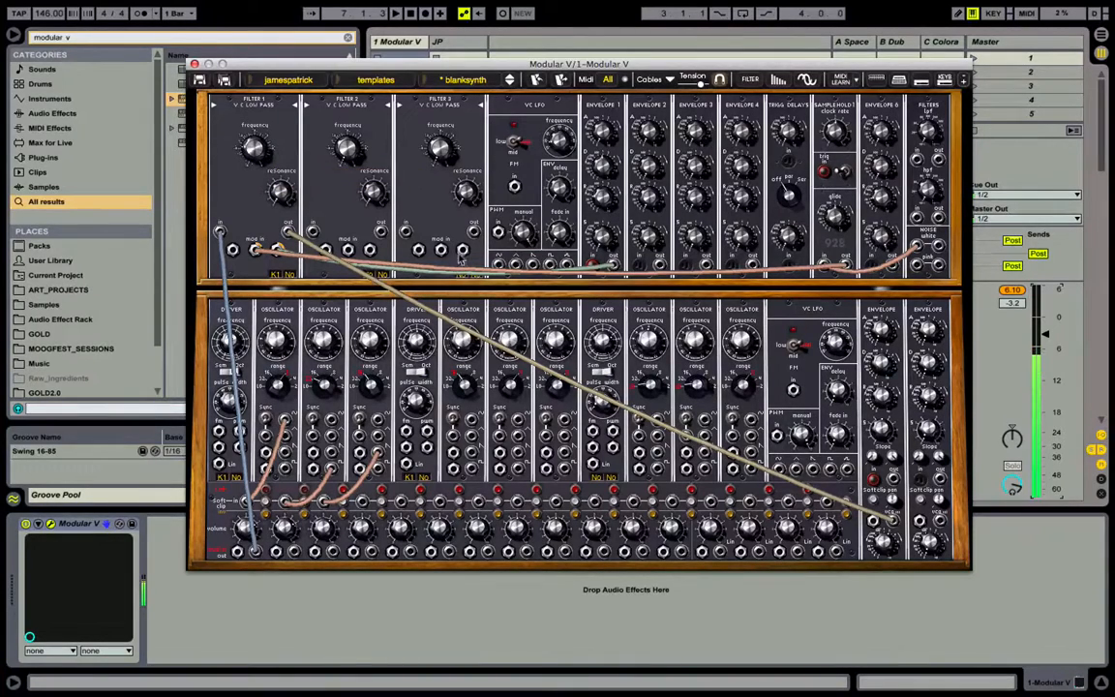
# Patch the sine output of the VC LFO in the filter cabinet into Filter 1's first modulation input
pyautogui.moveTo(497, 264); pyautogui.dragTo(232, 252)
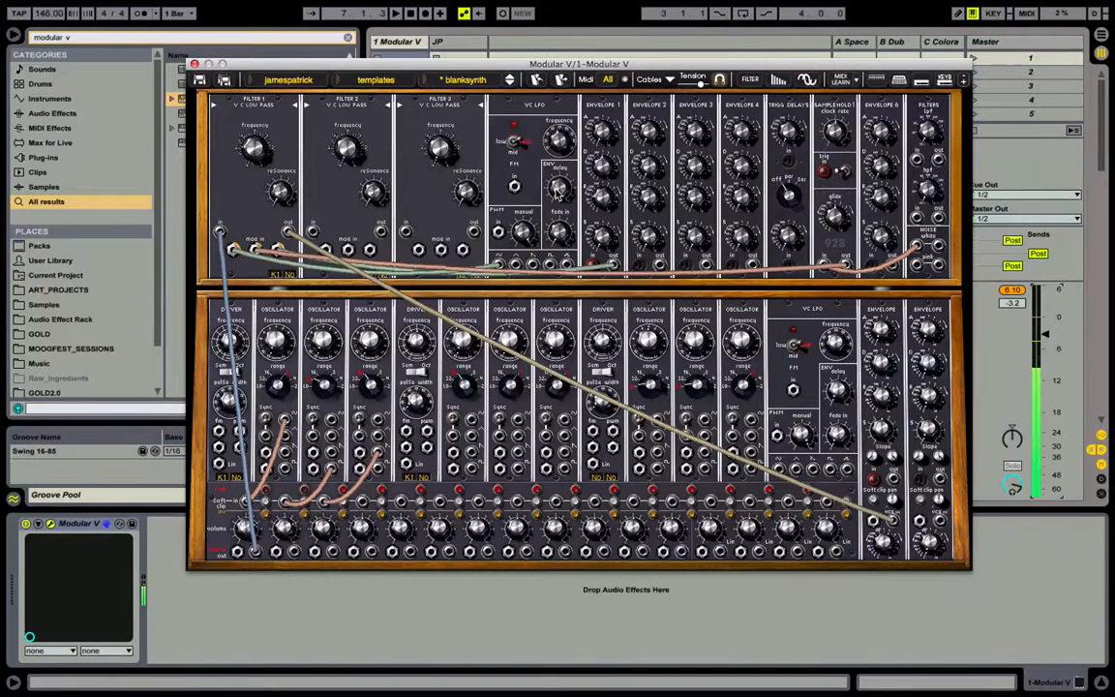
pyautogui.moveTo(556, 195)
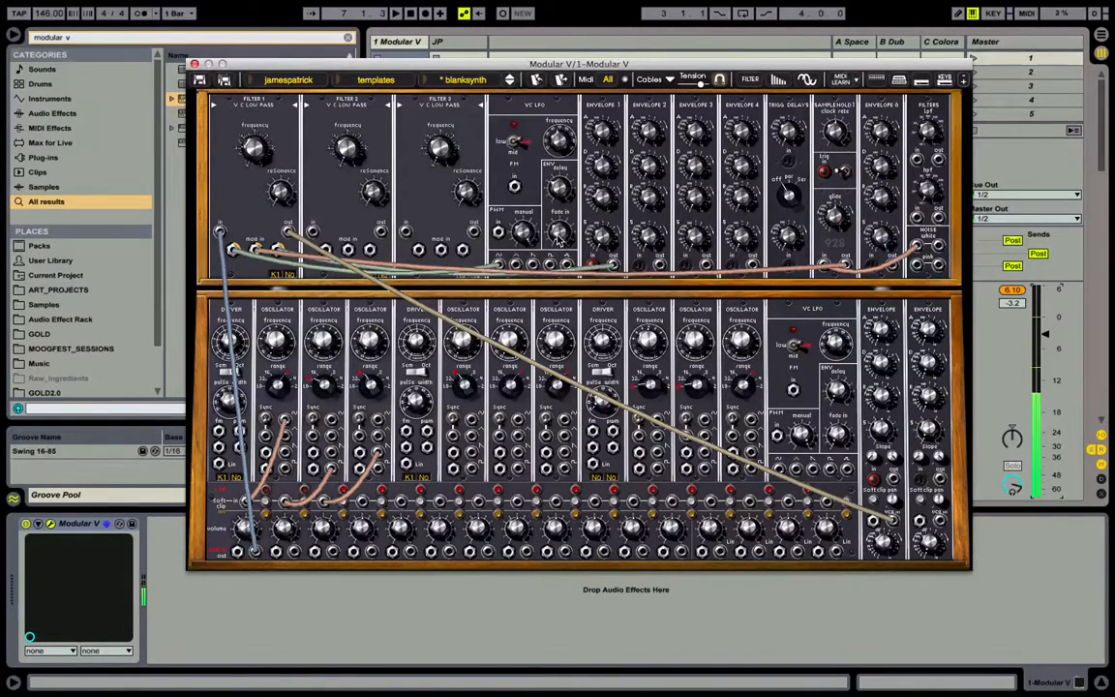
pyautogui.moveTo(558, 239)
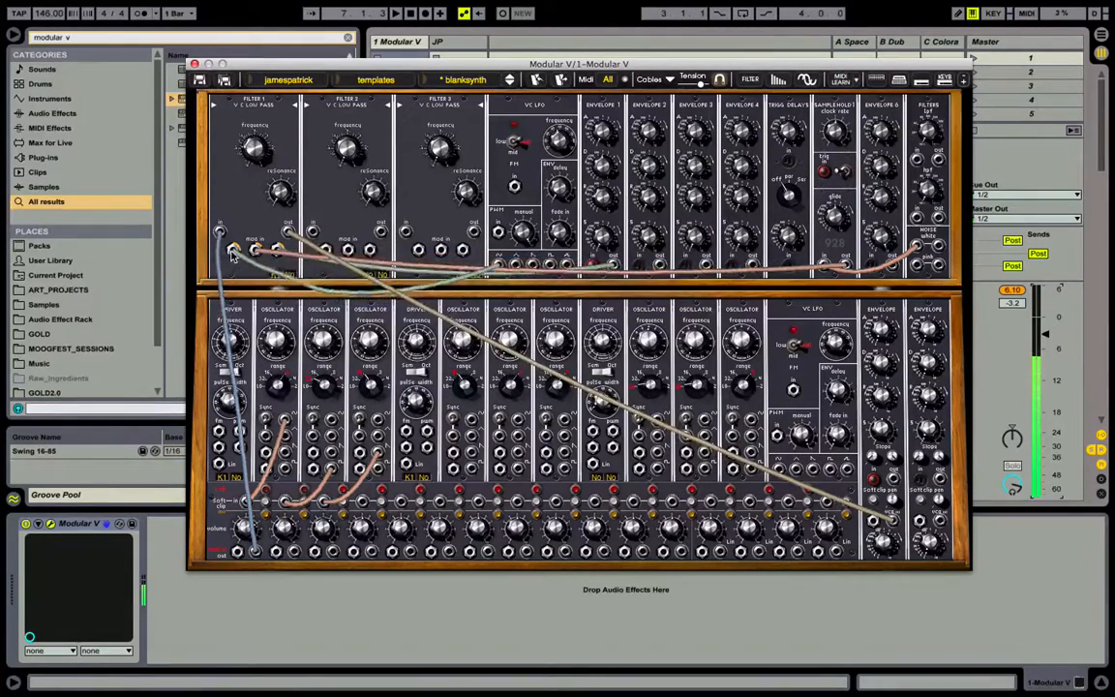
# Move the LFO sine cable to mixer channel 13's input and patch that channel's output into Filter 1's first modulation input
pyautogui.moveTo(233, 250); pyautogui.dragTo(684, 510)
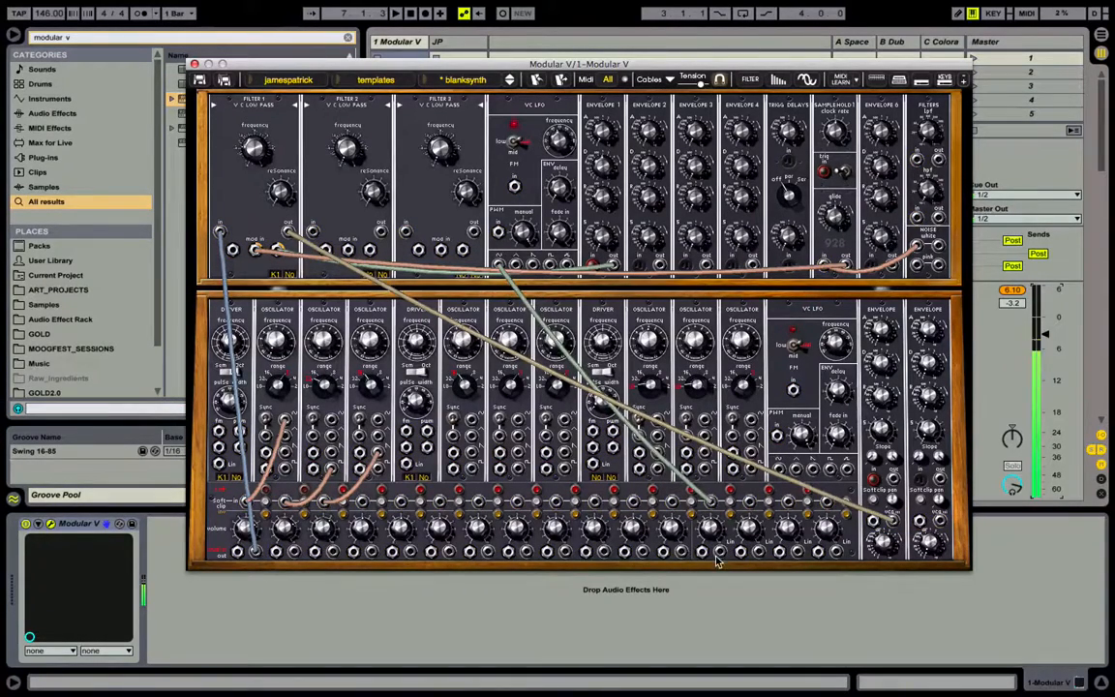
pyautogui.moveTo(719, 552); pyautogui.dragTo(720, 553)
pyautogui.moveTo(602, 382); pyautogui.dragTo(235, 253)
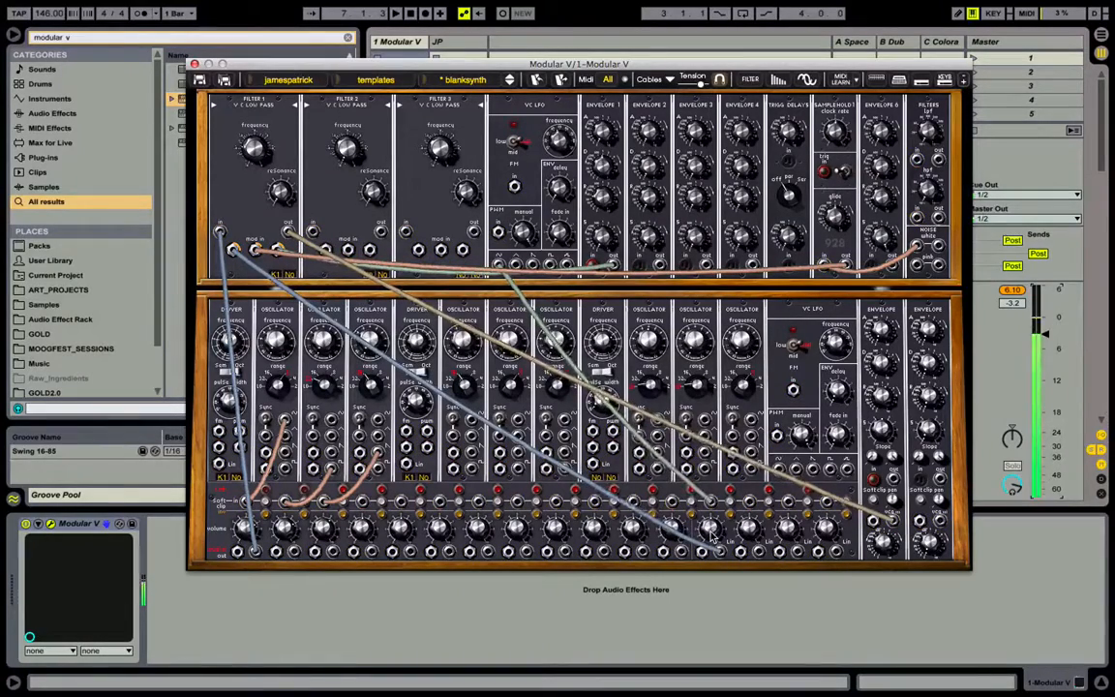
pyautogui.moveTo(712, 511); pyautogui.dragTo(716, 537)
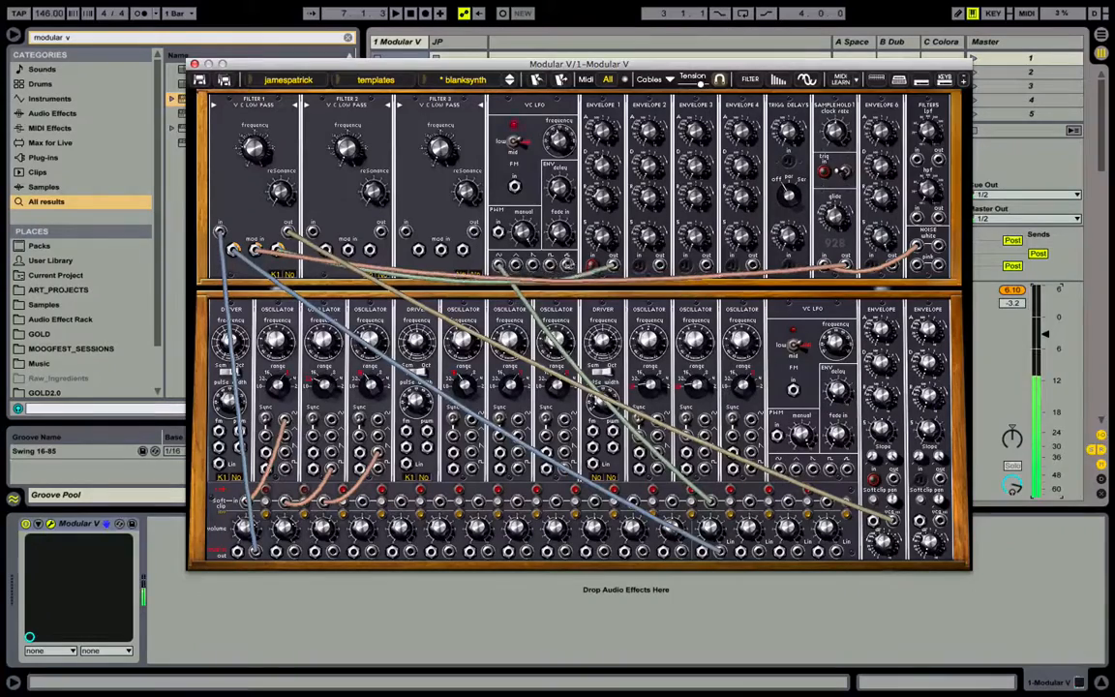
# Patch Envelope 2's output into mixer channel 13's modulation input and connect Envelope 2's trigger input to LFO 2 sync
pyautogui.moveTo(658, 264); pyautogui.dragTo(702, 551)
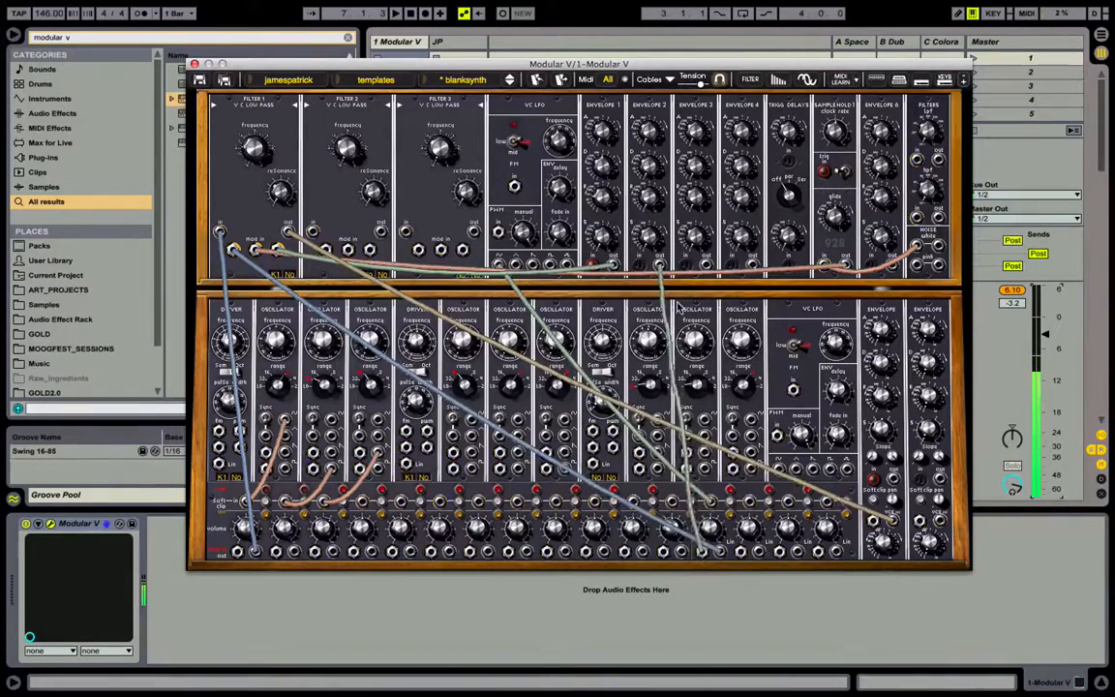
pyautogui.rightClick(641, 270)
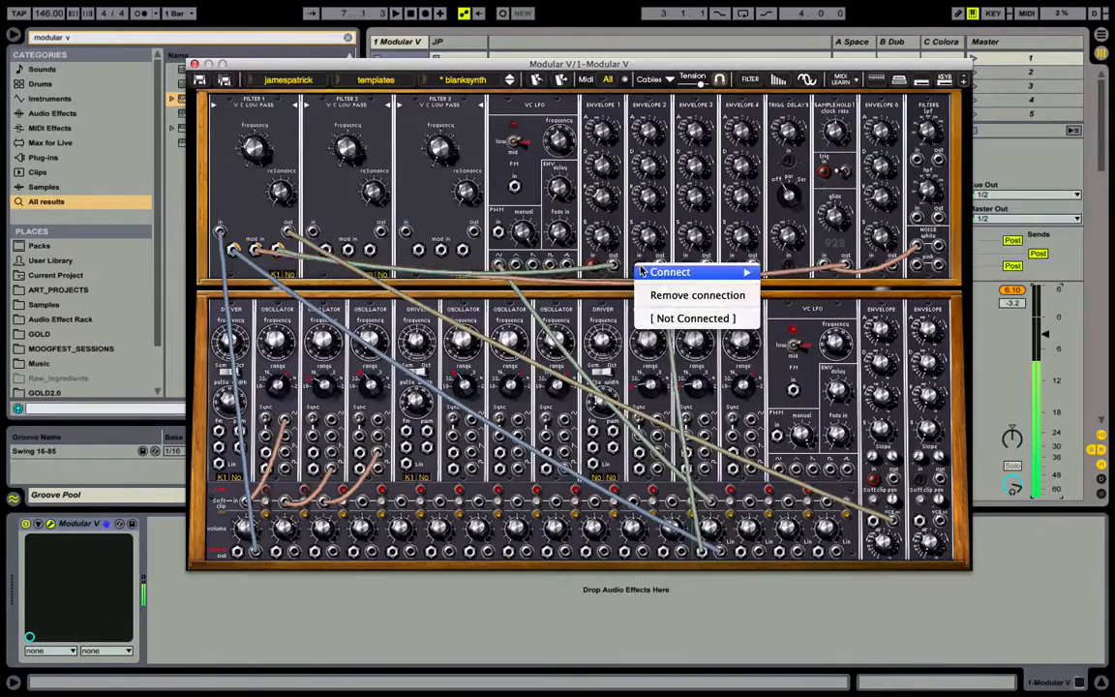
pyautogui.moveTo(641, 271)
pyautogui.moveTo(813, 314)
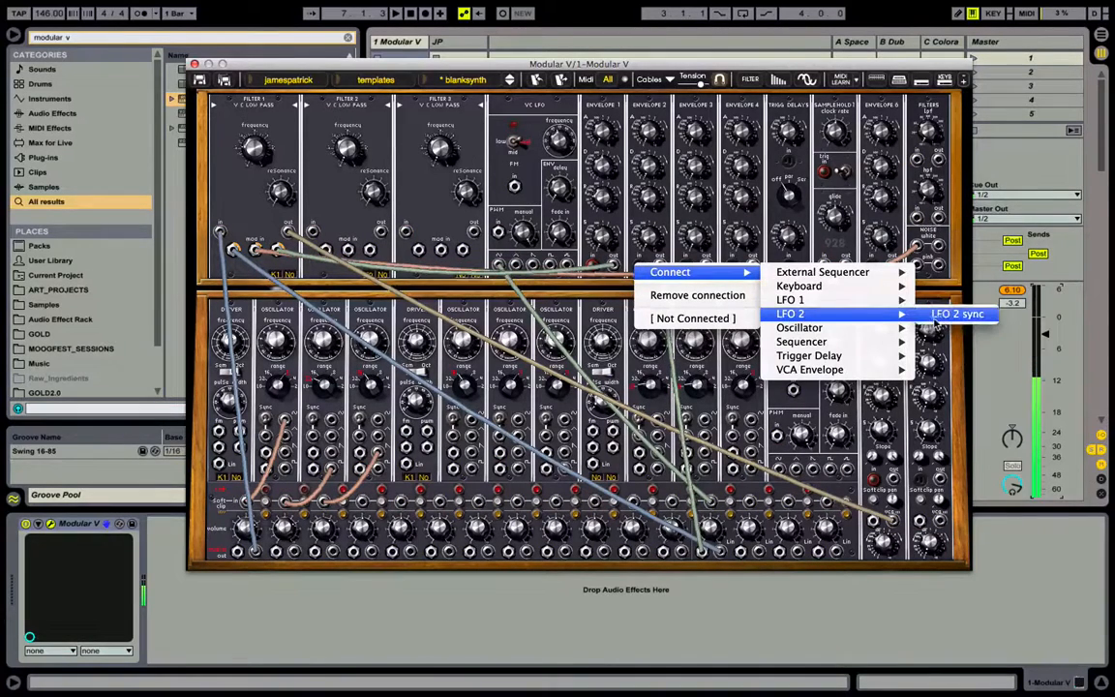
pyautogui.click(936, 324)
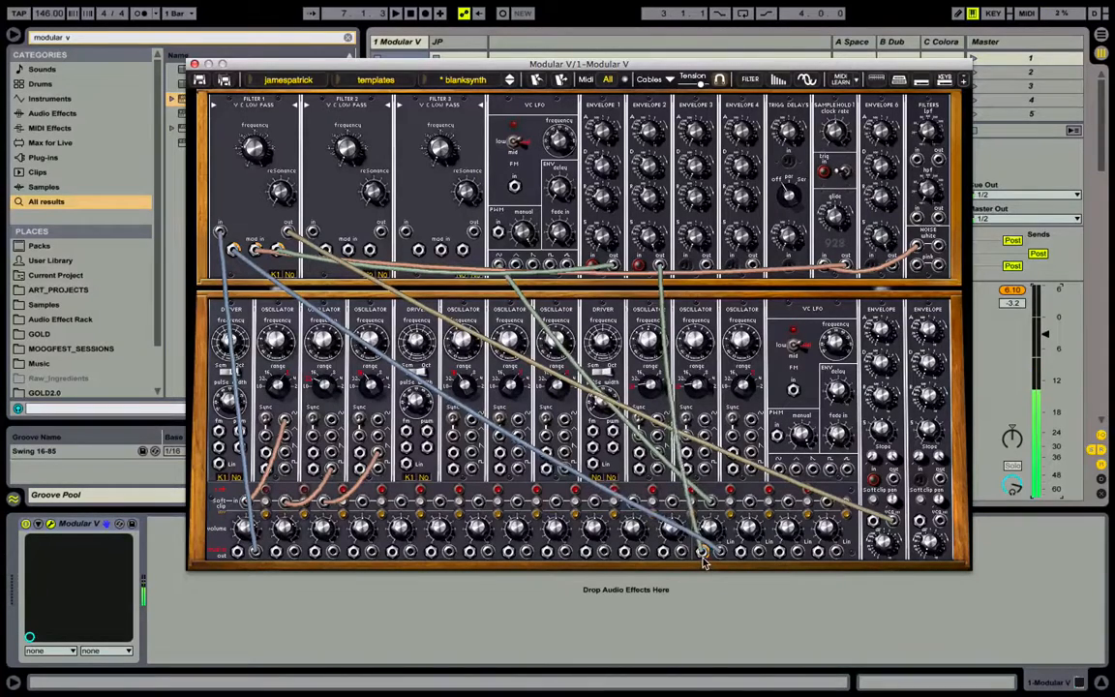
pyautogui.click(639, 269)
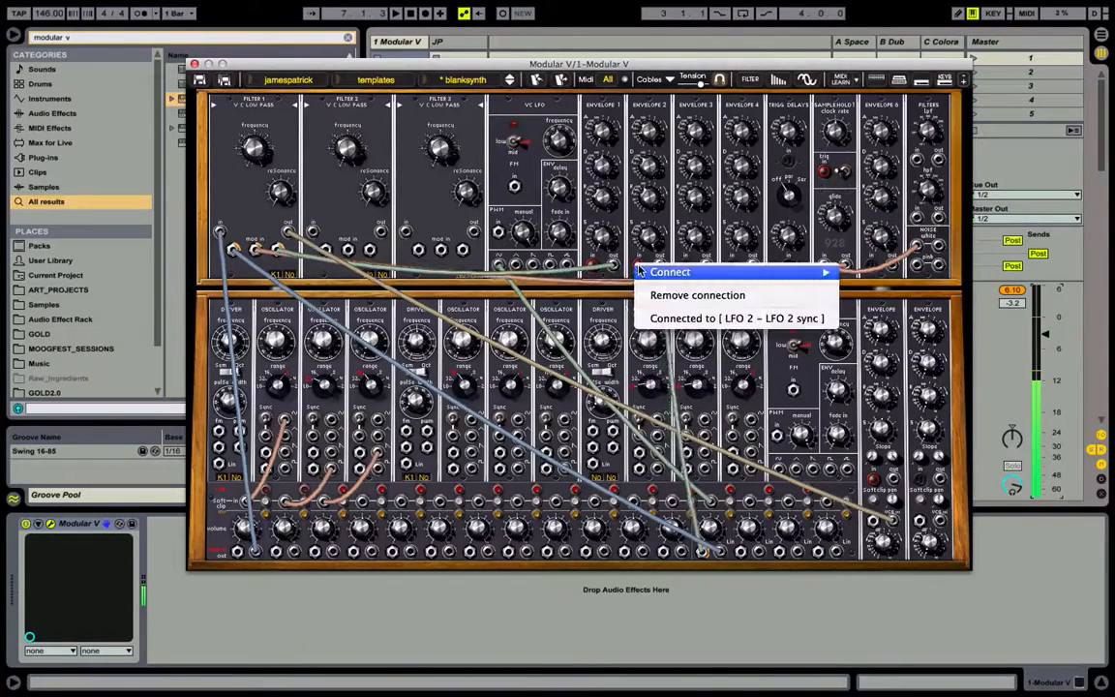
pyautogui.click(671, 230)
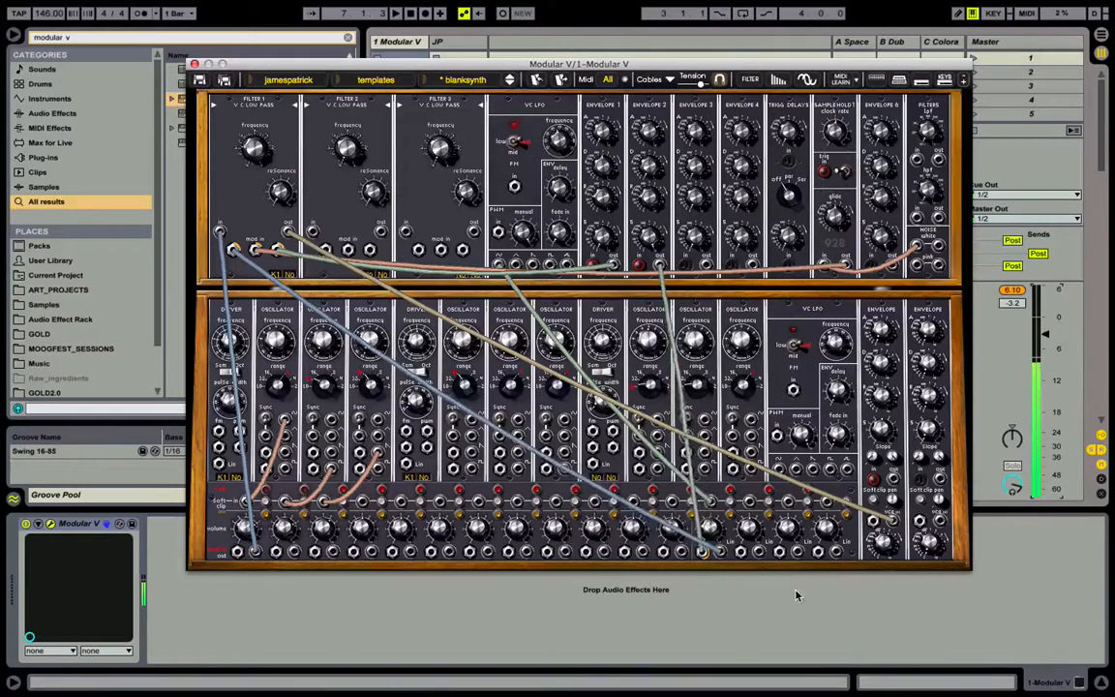
# Set Envelope 2's attack time to 60.78 ms and adjust its decay time
pyautogui.moveTo(653, 140); pyautogui.dragTo(655, 148)
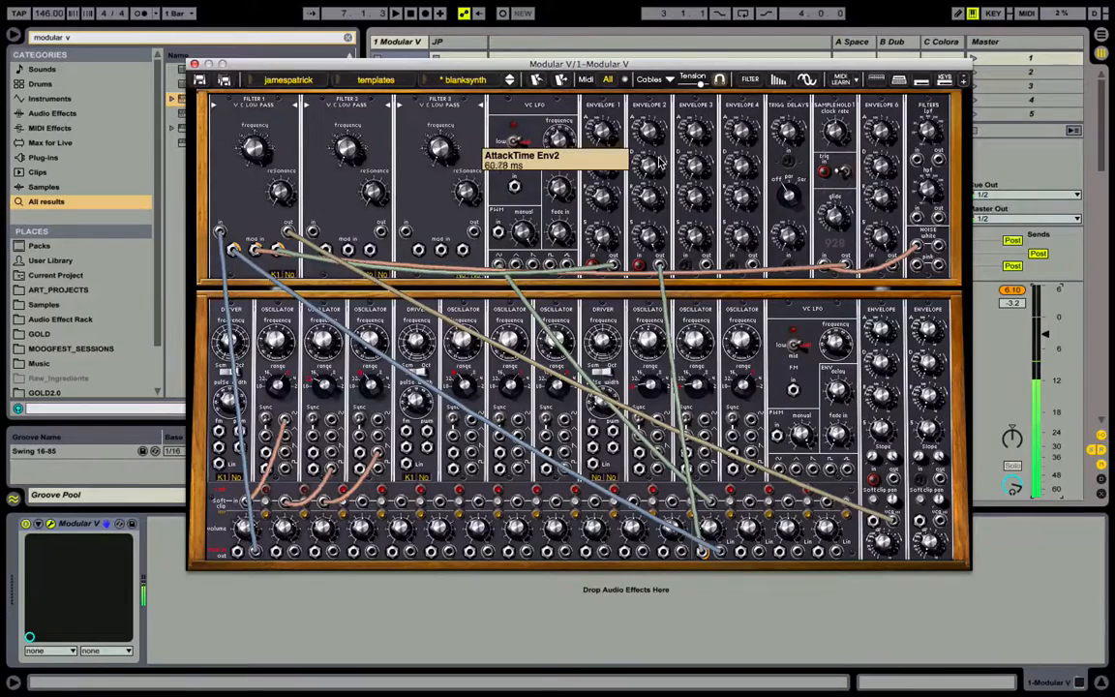
pyautogui.moveTo(656, 158); pyautogui.dragTo(660, 164)
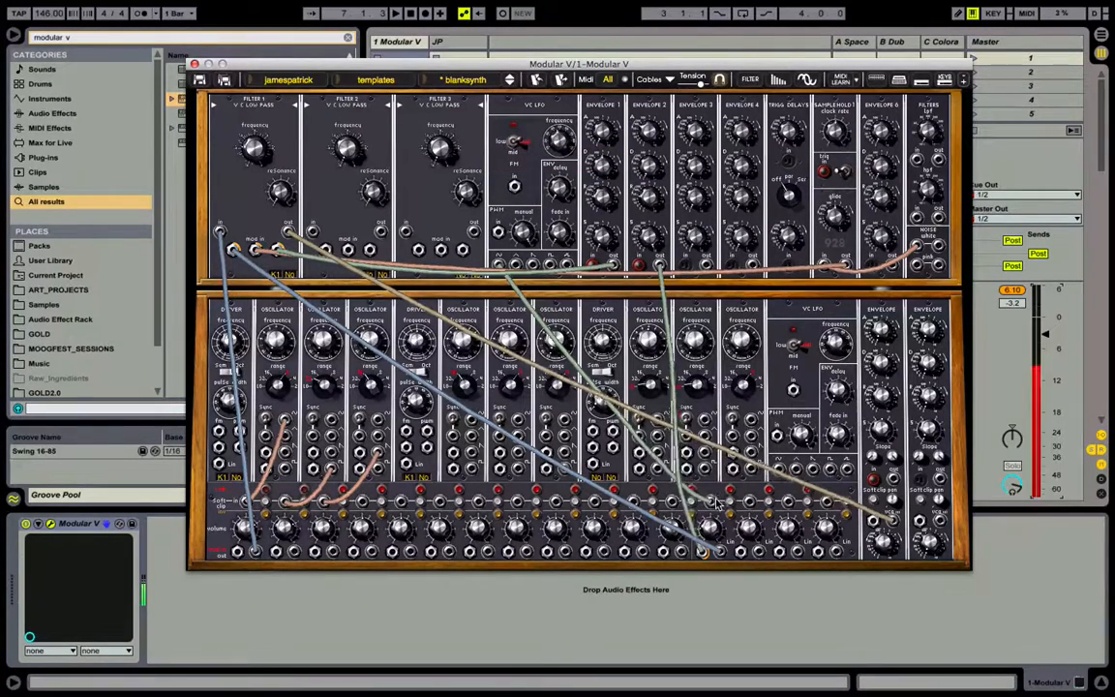
# Move the LFO input, Envelope 2 modulation and Filter 1 modulation output cables from mixer channel 13 to channel 12
pyautogui.moveTo(709, 501); pyautogui.dragTo(672, 502)
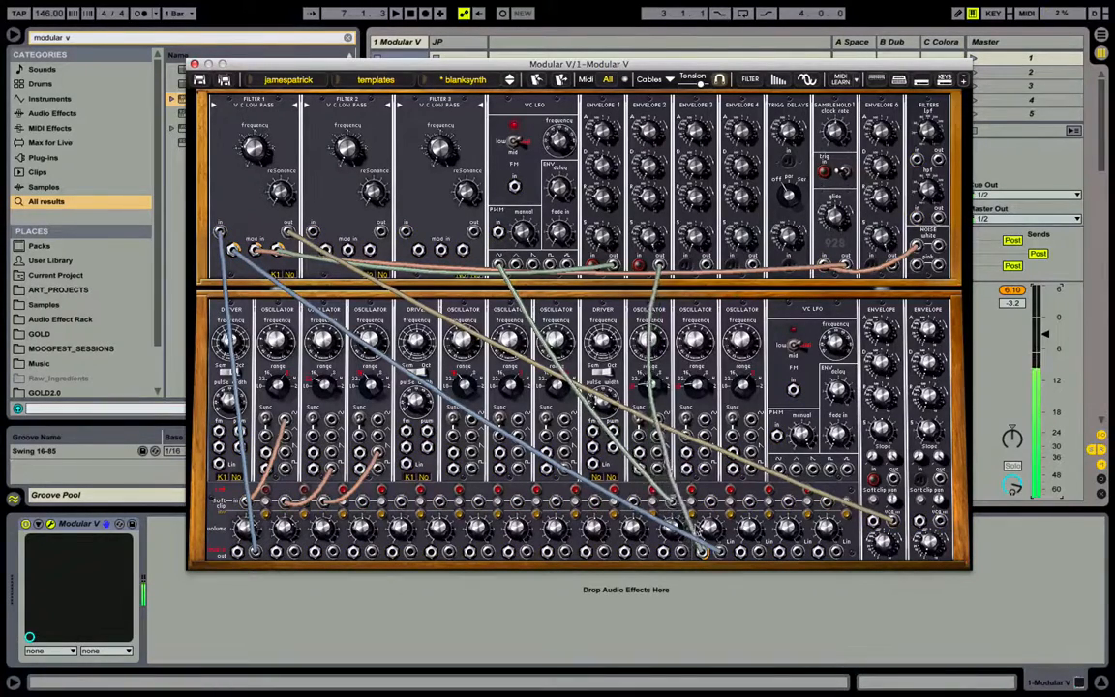
pyautogui.moveTo(703, 552); pyautogui.dragTo(682, 507)
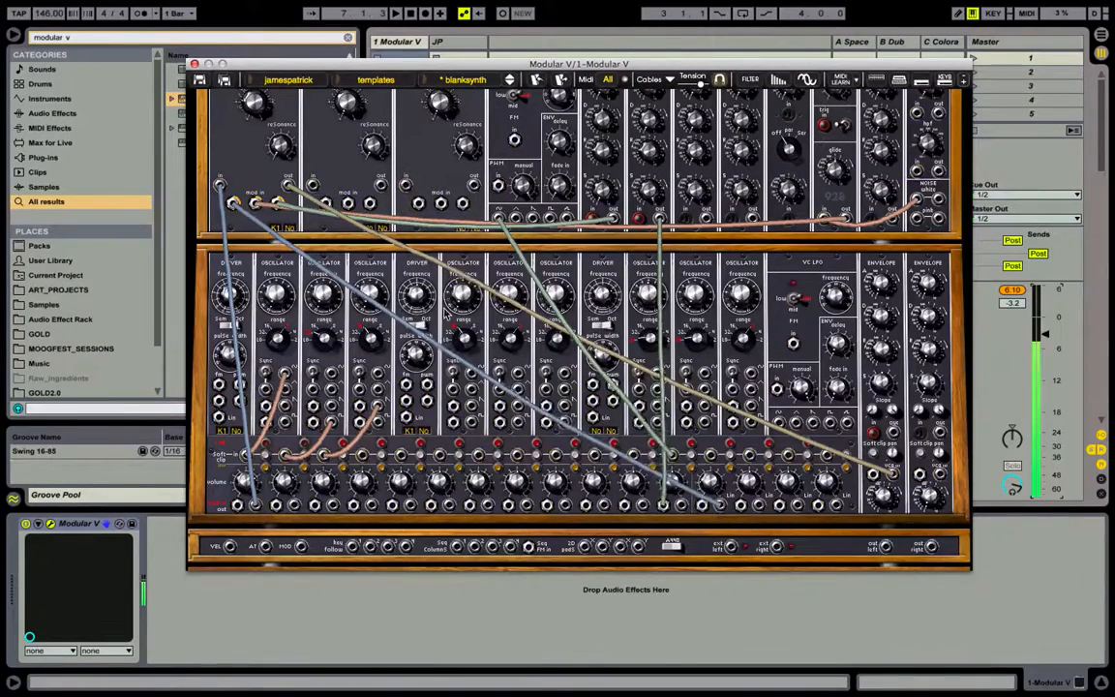
pyautogui.moveTo(234, 204); pyautogui.dragTo(252, 219)
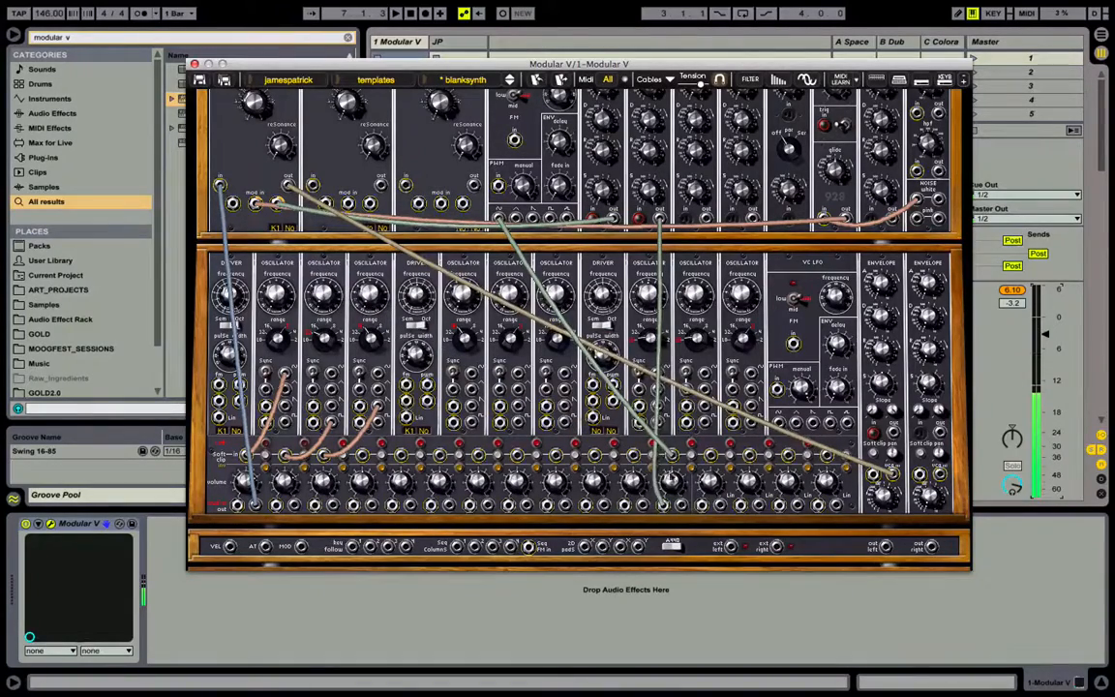
pyautogui.moveTo(671, 476); pyautogui.dragTo(234, 204)
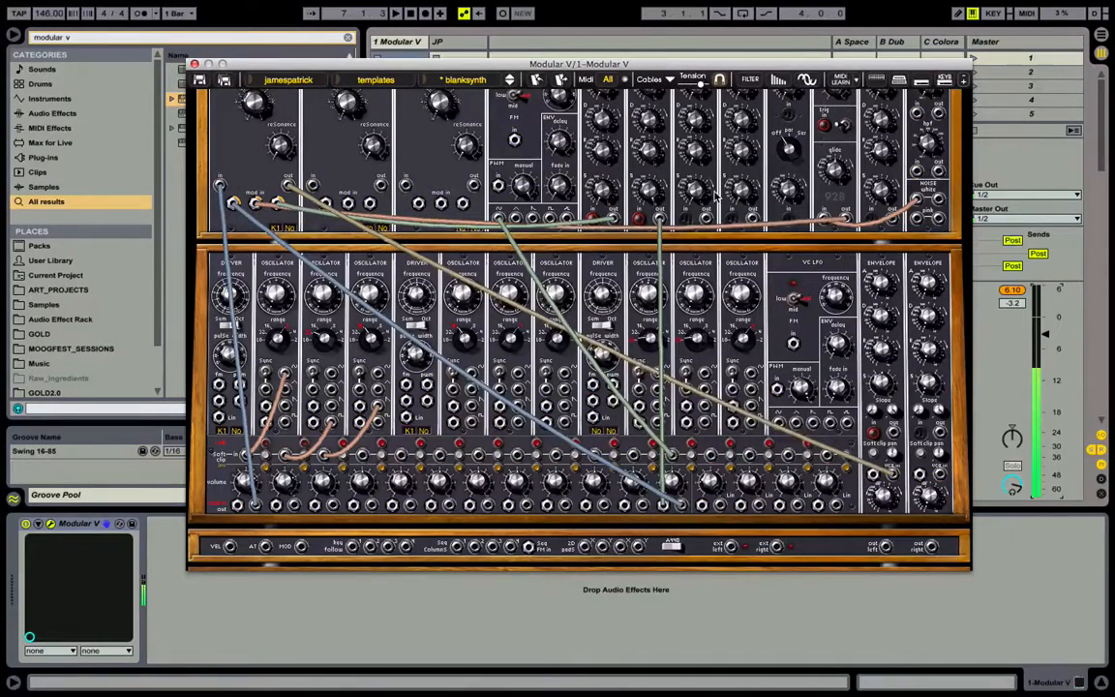
# Adjust mixer channel 12's gain and Envelope 2's attack time
pyautogui.scroll(2, 717, 196)
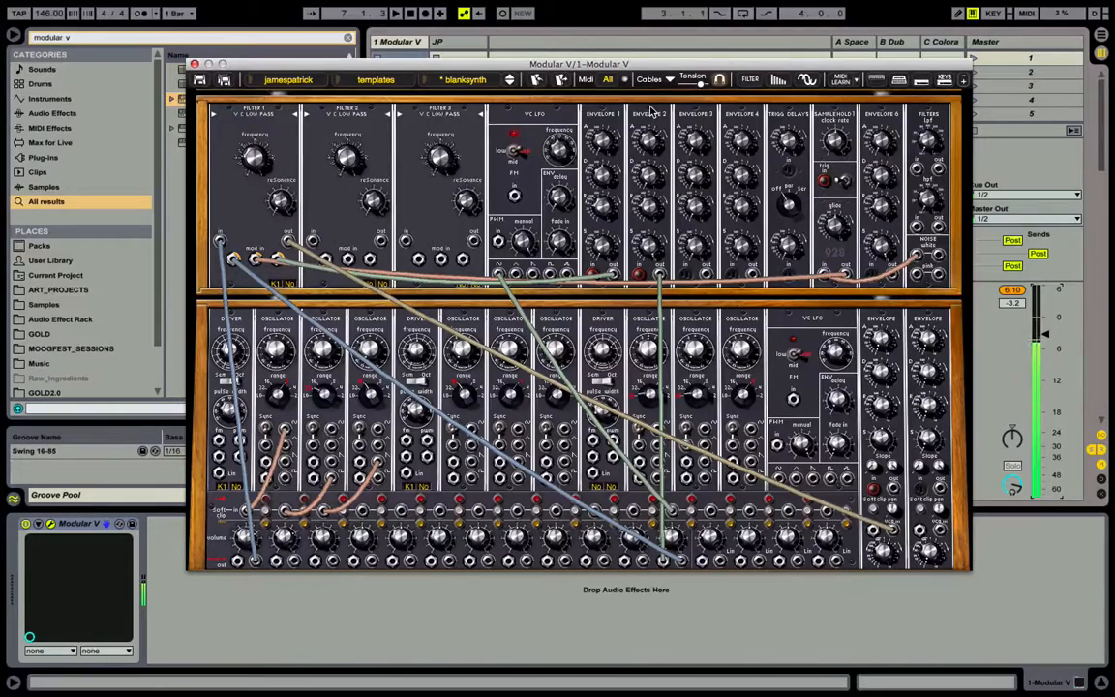
pyautogui.moveTo(649, 138)
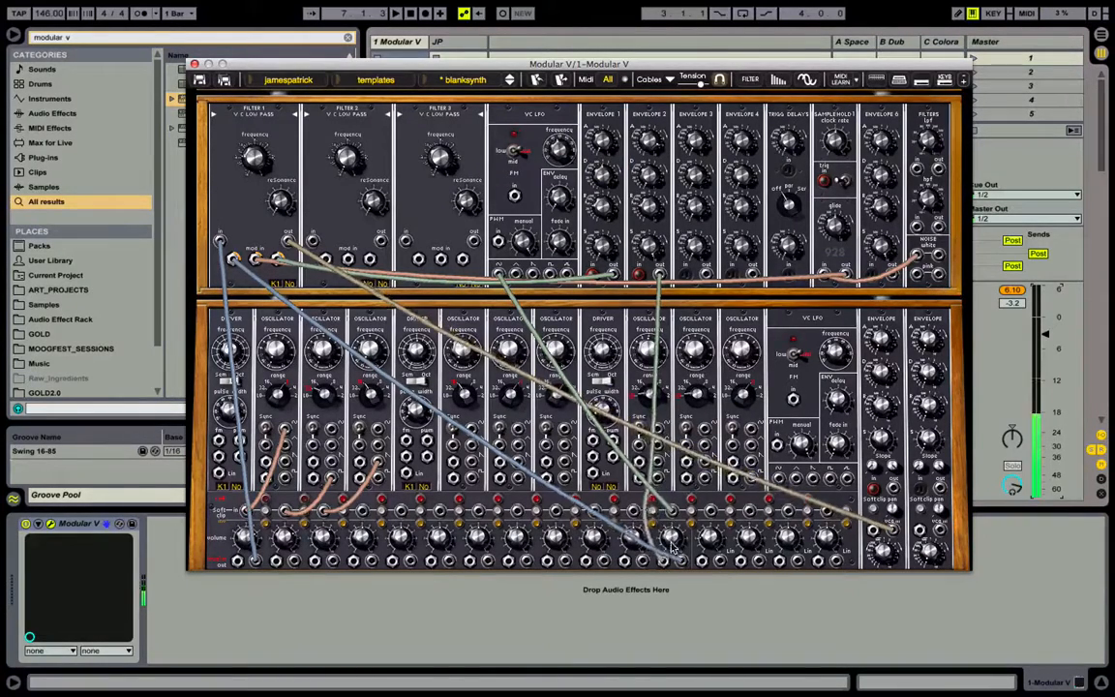
pyautogui.moveTo(641, 532)
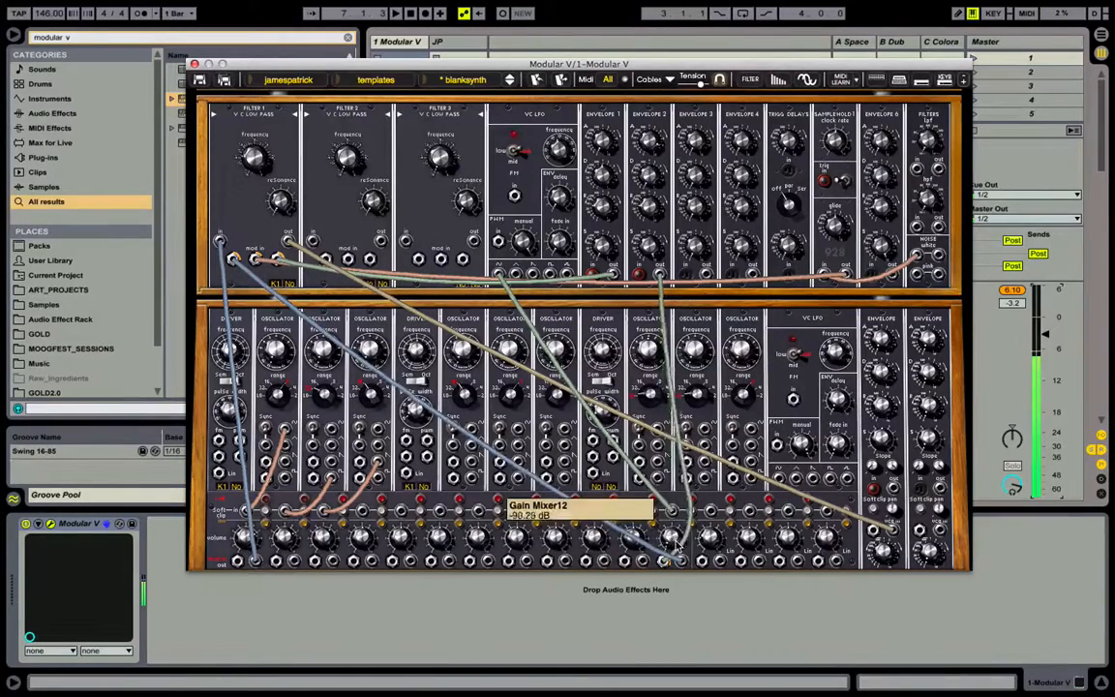
pyautogui.moveTo(654, 179)
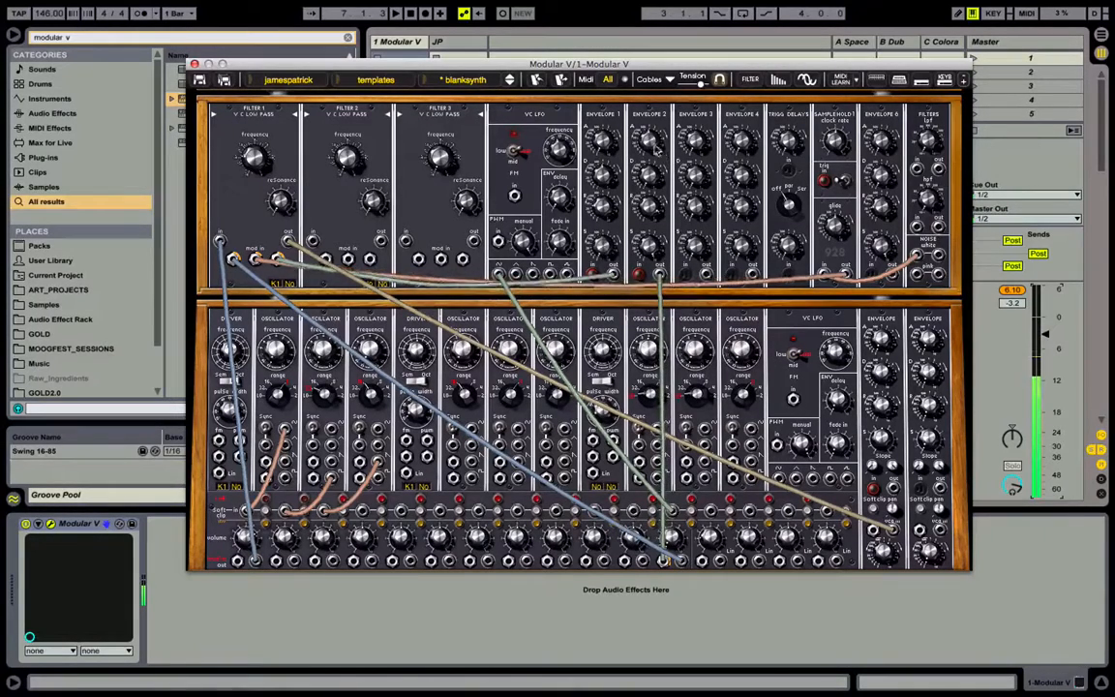
pyautogui.moveTo(656, 150); pyautogui.dragTo(652, 162)
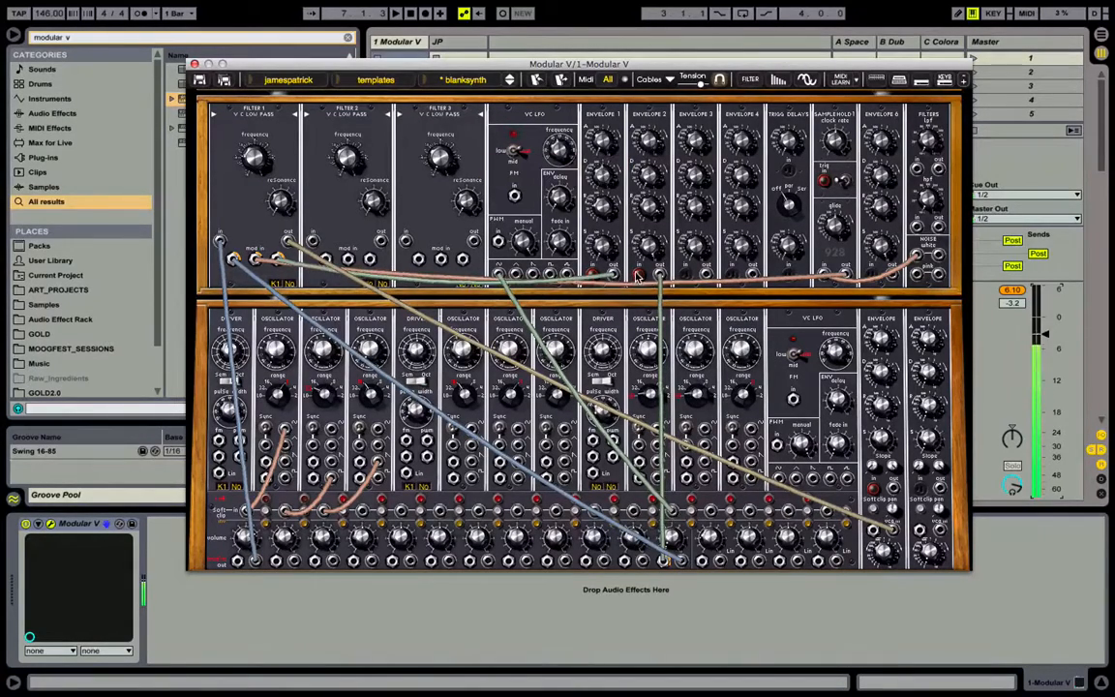
# Patch the sample and hold output into the FM input of the VC LFO beside Filter 3
pyautogui.moveTo(836, 357)
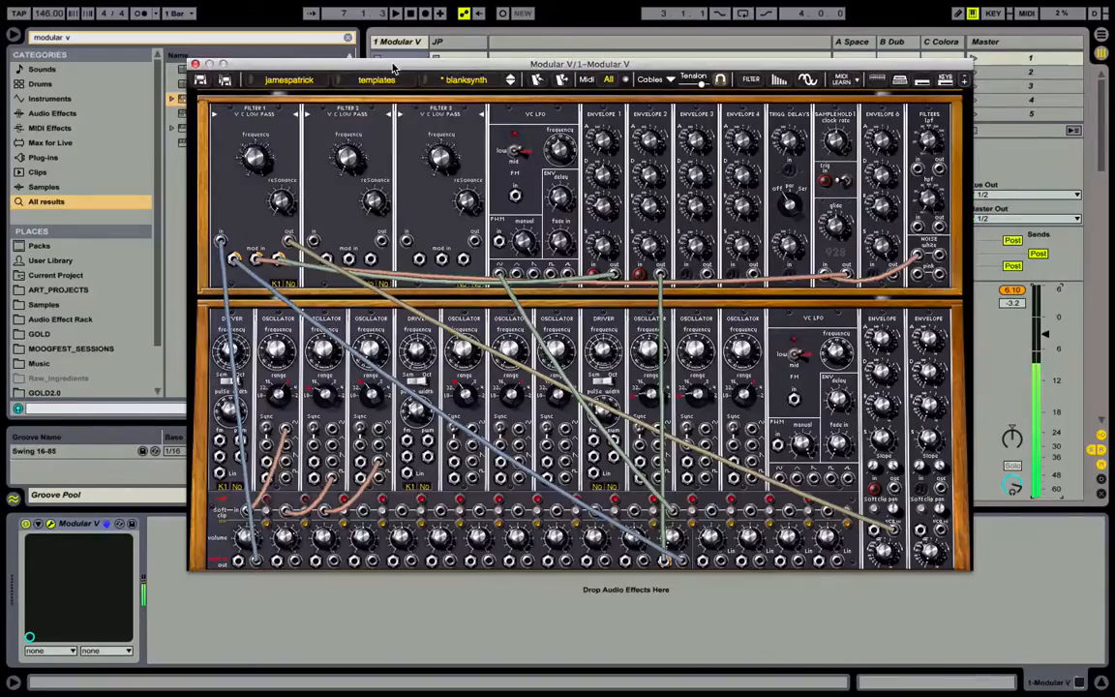
pyautogui.moveTo(394, 67); pyautogui.dragTo(356, 57)
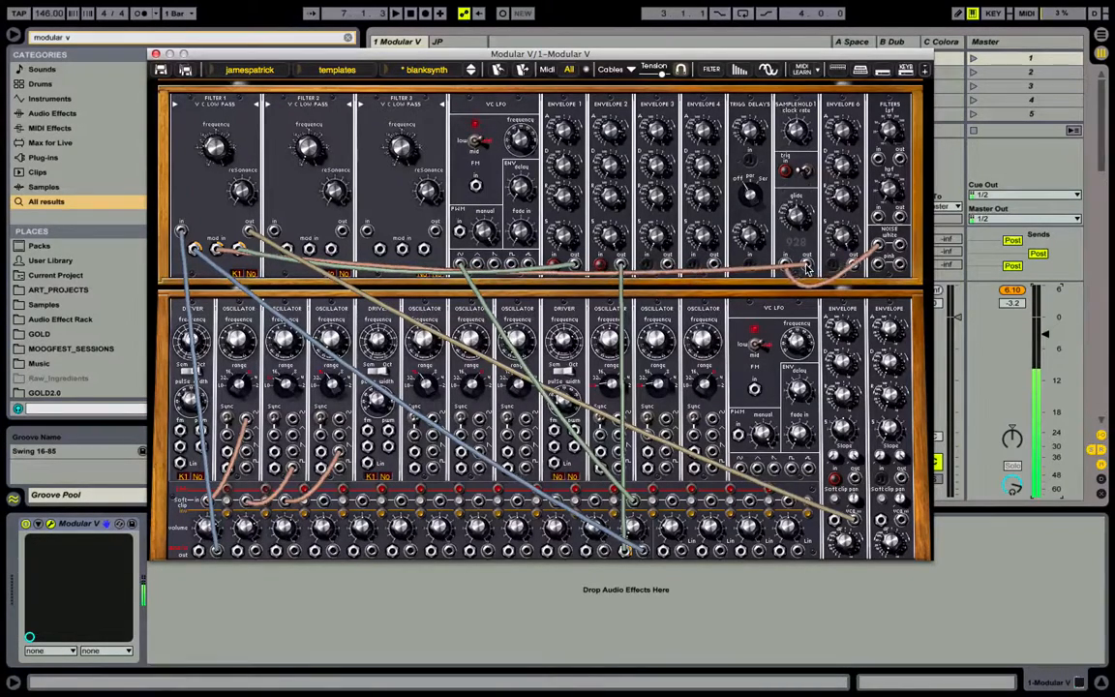
pyautogui.moveTo(807, 265); pyautogui.dragTo(475, 187)
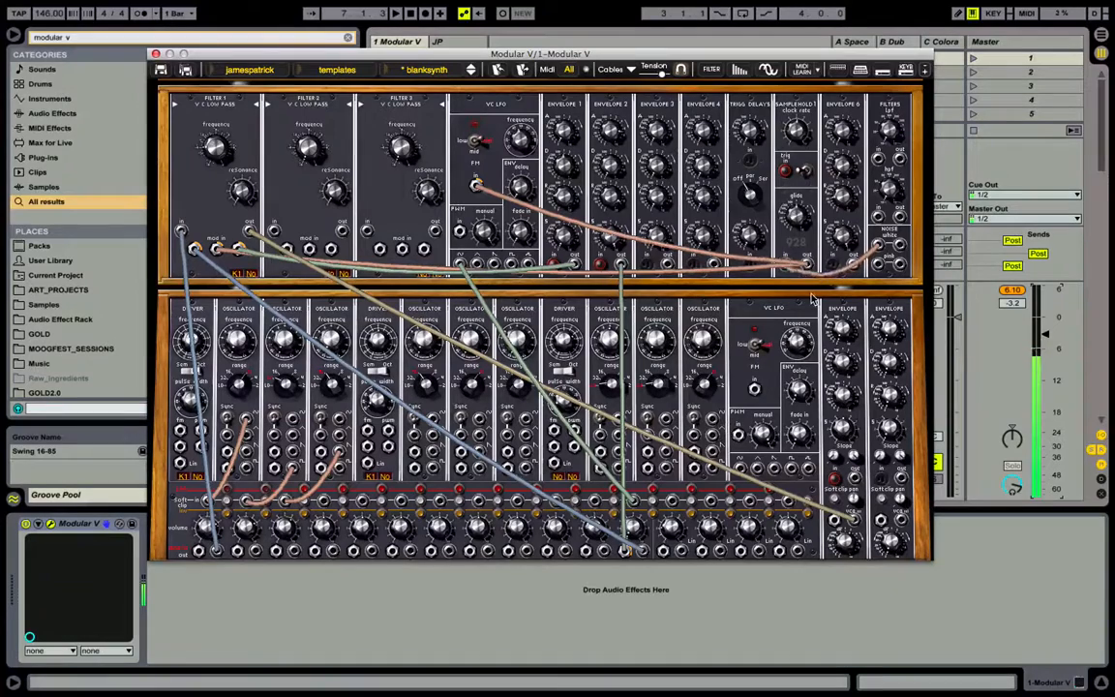
# Switch Filters 2 and 3 to VC Hi Pass and patch the oscillator mix output into Filter 3's input
pyautogui.scroll(-1, 811, 299)
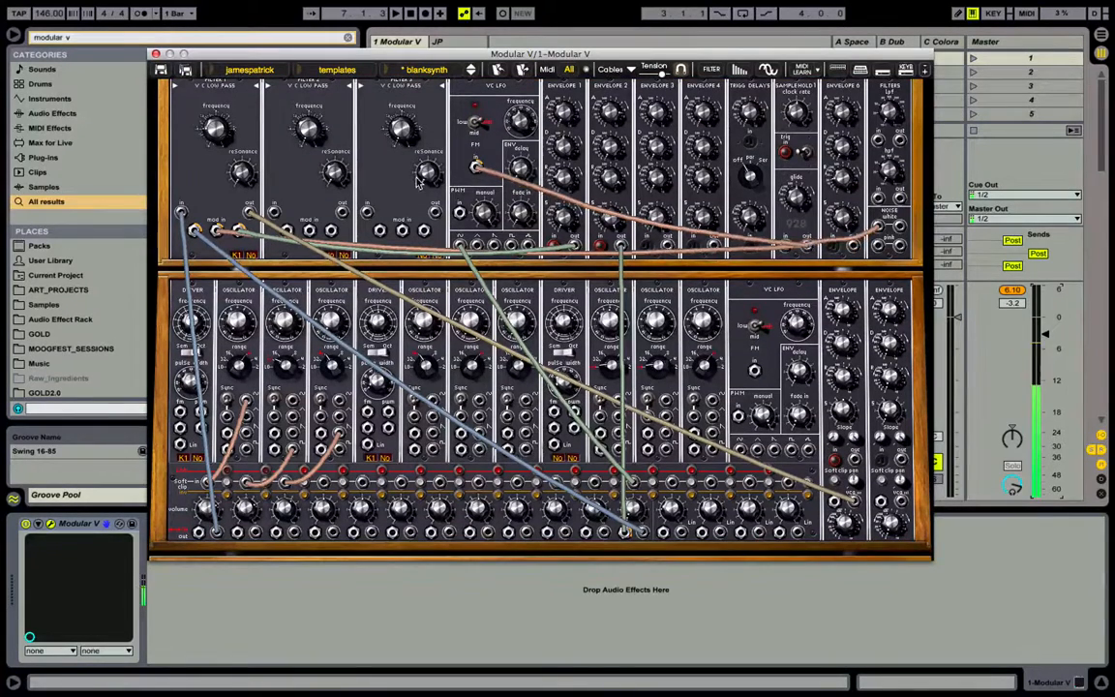
pyautogui.moveTo(217, 138)
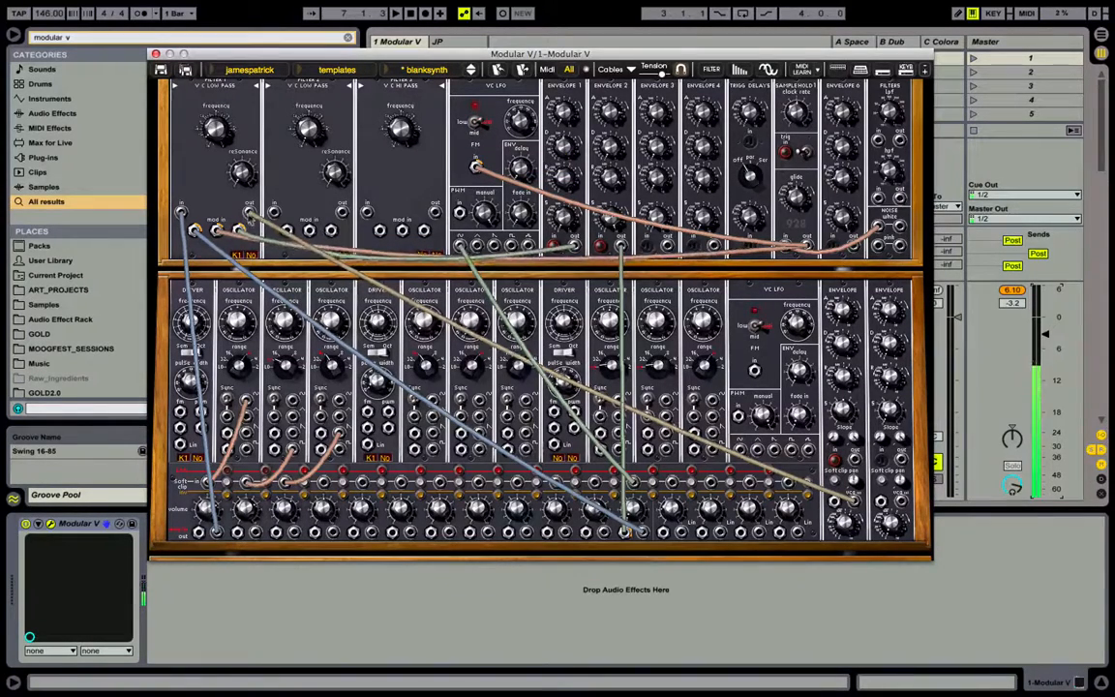
pyautogui.moveTo(250, 215); pyautogui.dragTo(275, 214)
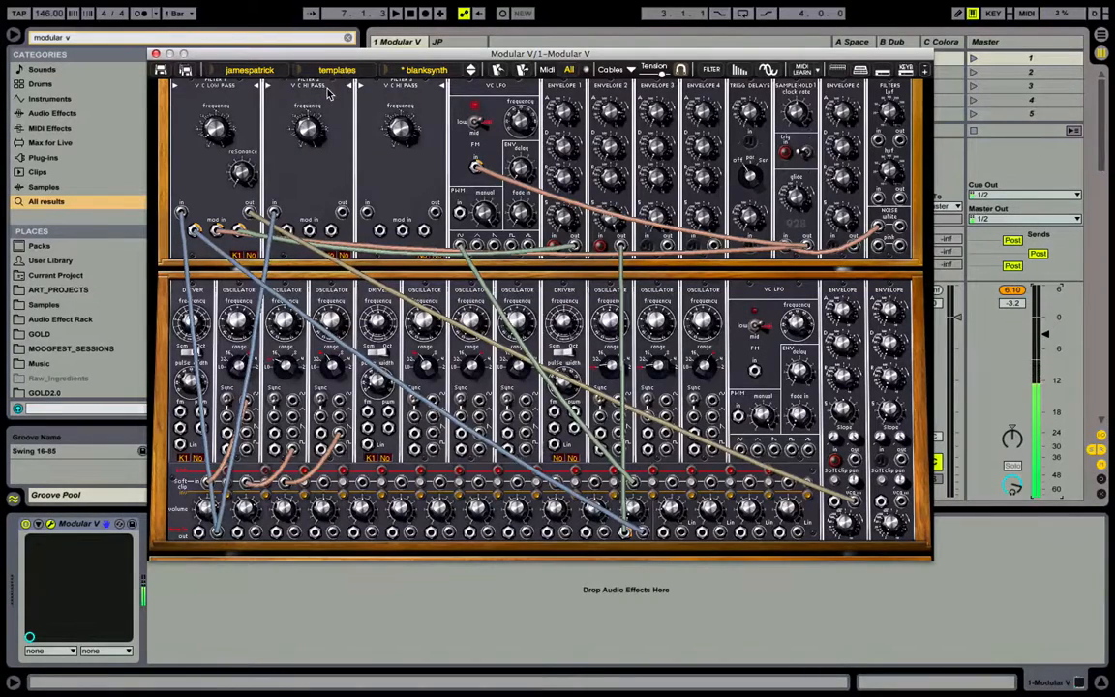
pyautogui.moveTo(274, 214); pyautogui.dragTo(367, 213)
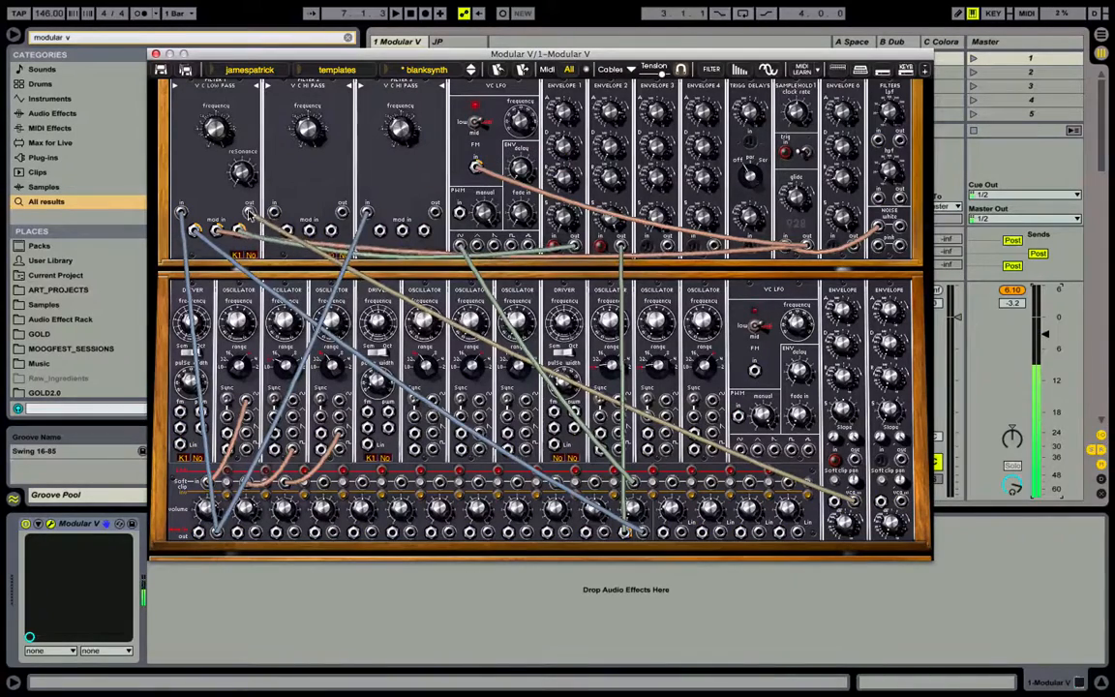
# Patch Filter 1's output into mixer channel 5 and Filter 3's into channel 6, and feed their mix to the first output VCA
pyautogui.moveTo(250, 213); pyautogui.dragTo(362, 481)
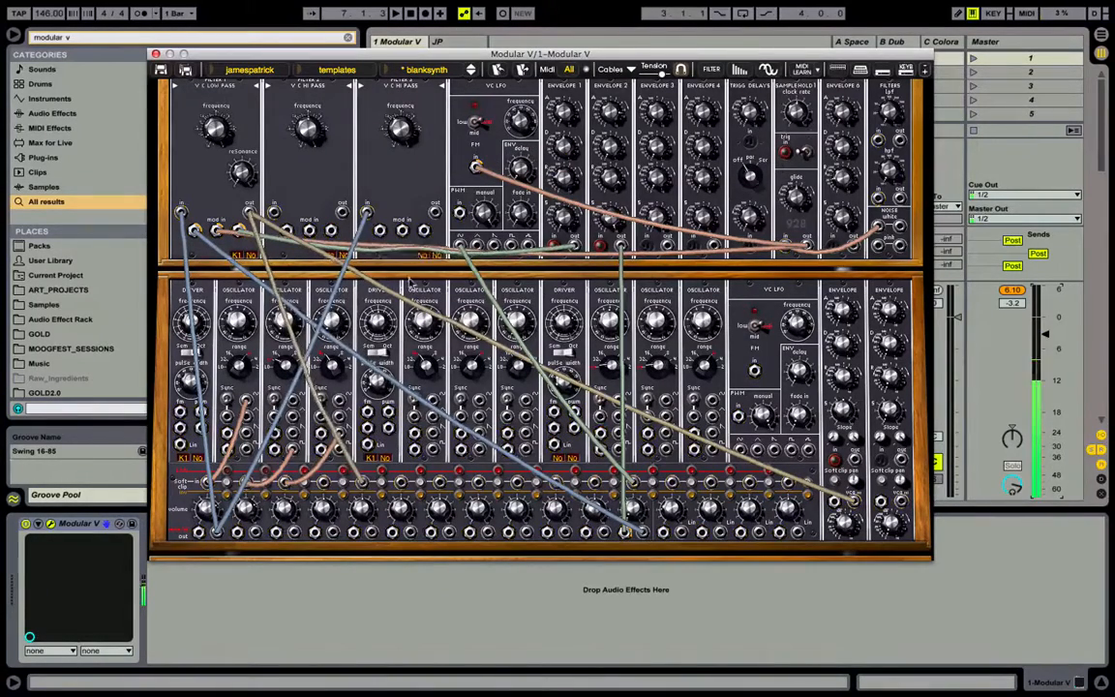
pyautogui.moveTo(435, 212); pyautogui.dragTo(403, 482)
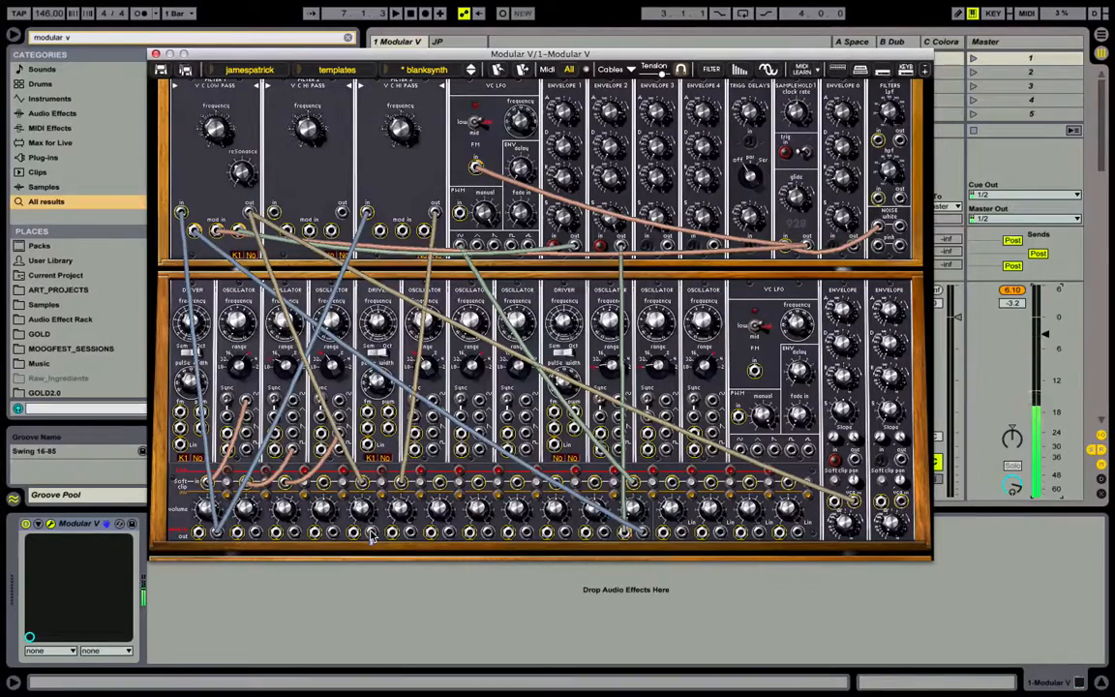
pyautogui.moveTo(370, 535); pyautogui.dragTo(854, 503)
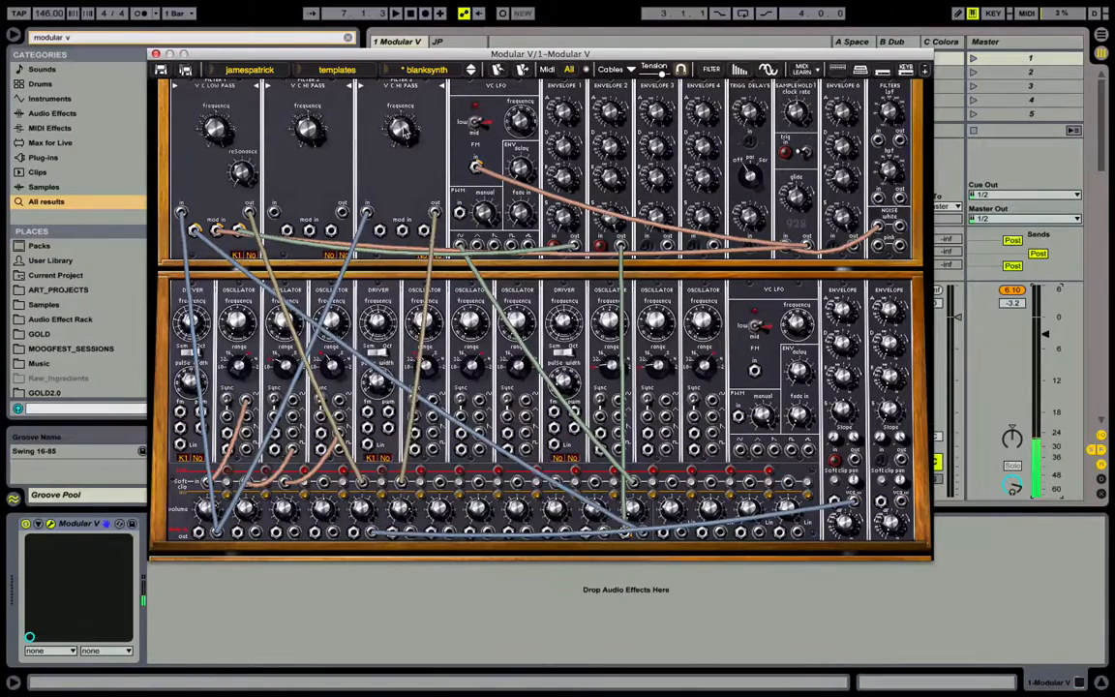
# Adjust Filter 3's cutoff frequency and lower the master track volume to -6.7 dB
pyautogui.moveTo(405, 132); pyautogui.dragTo(406, 159)
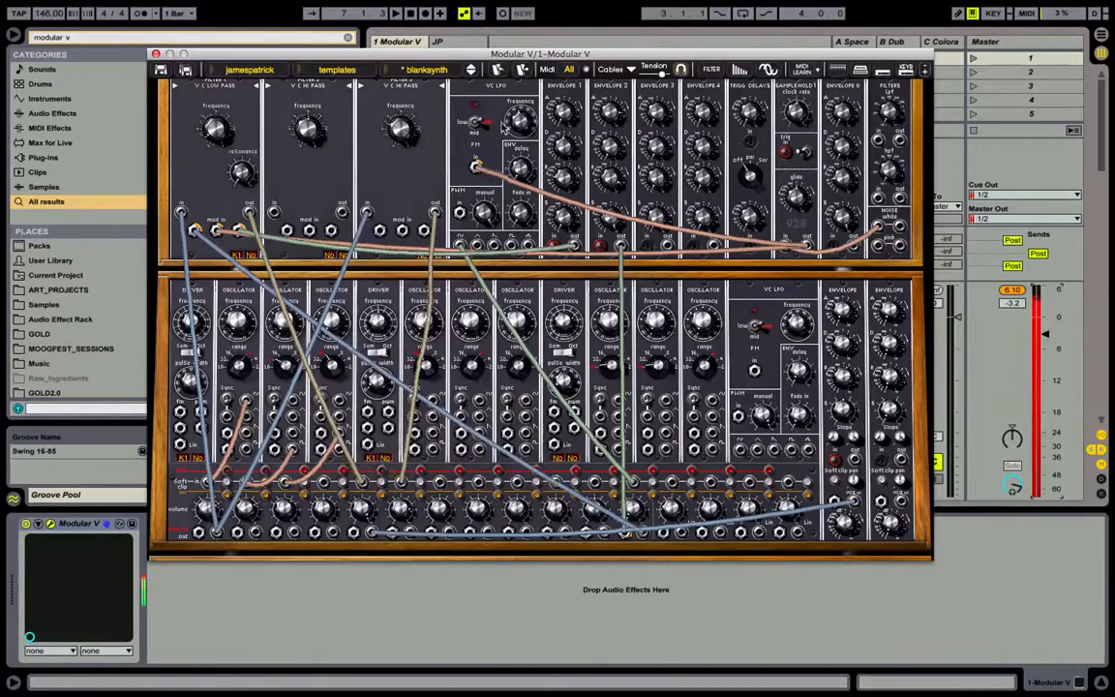
pyautogui.moveTo(403, 141)
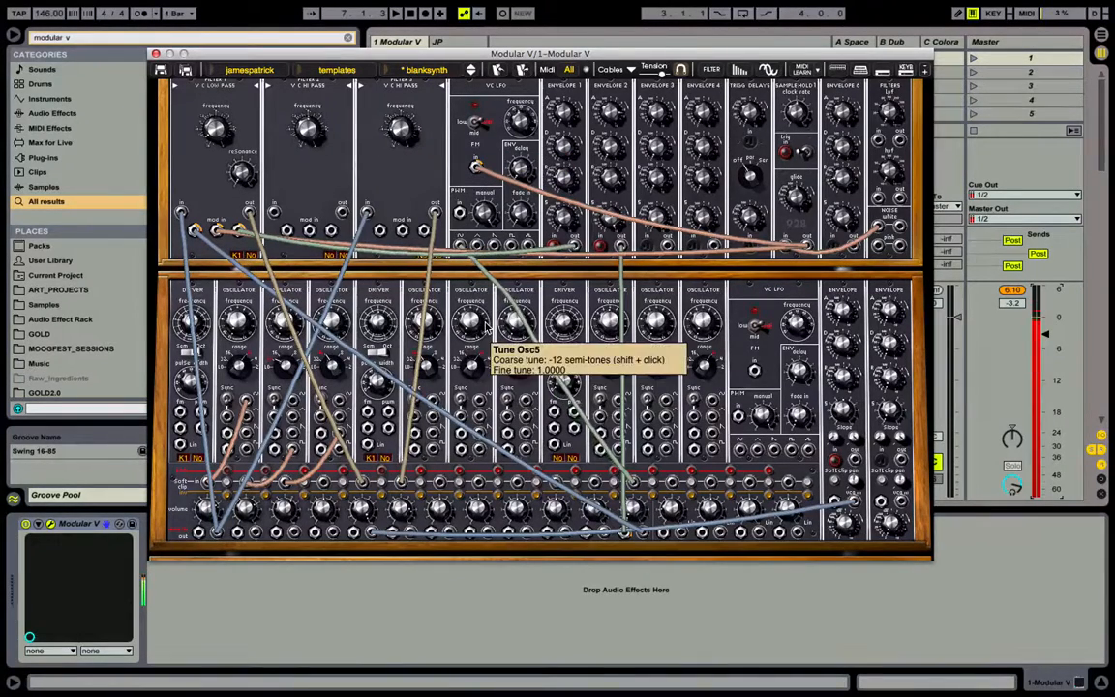
pyautogui.moveTo(1046, 334); pyautogui.dragTo(1044, 355)
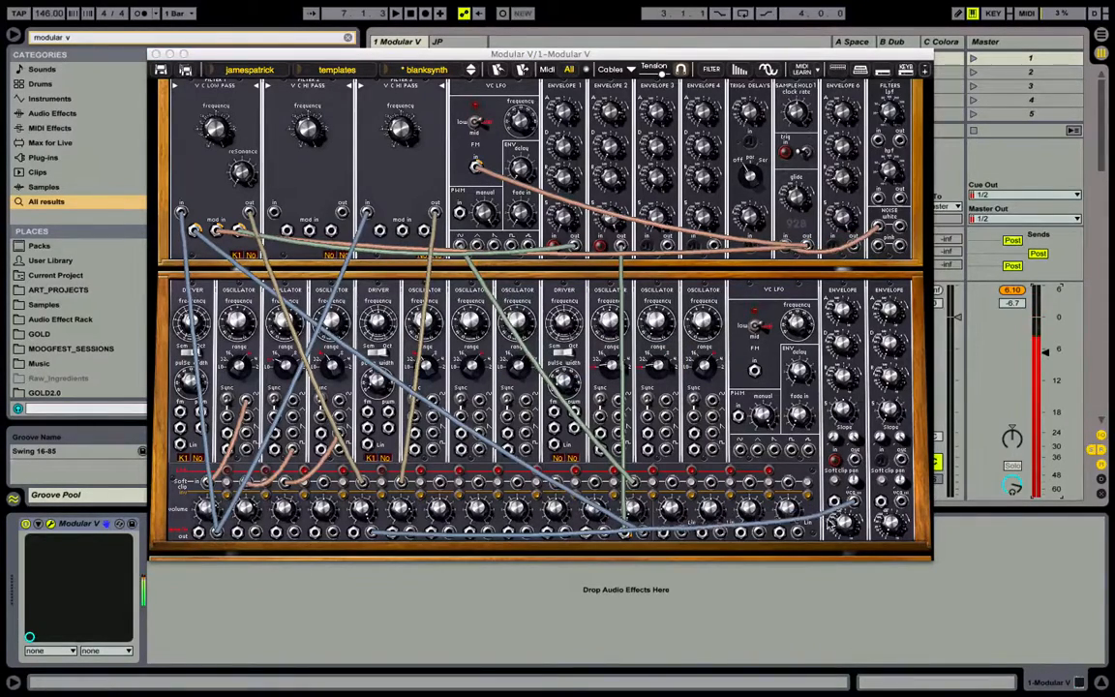
pyautogui.click(369, 531)
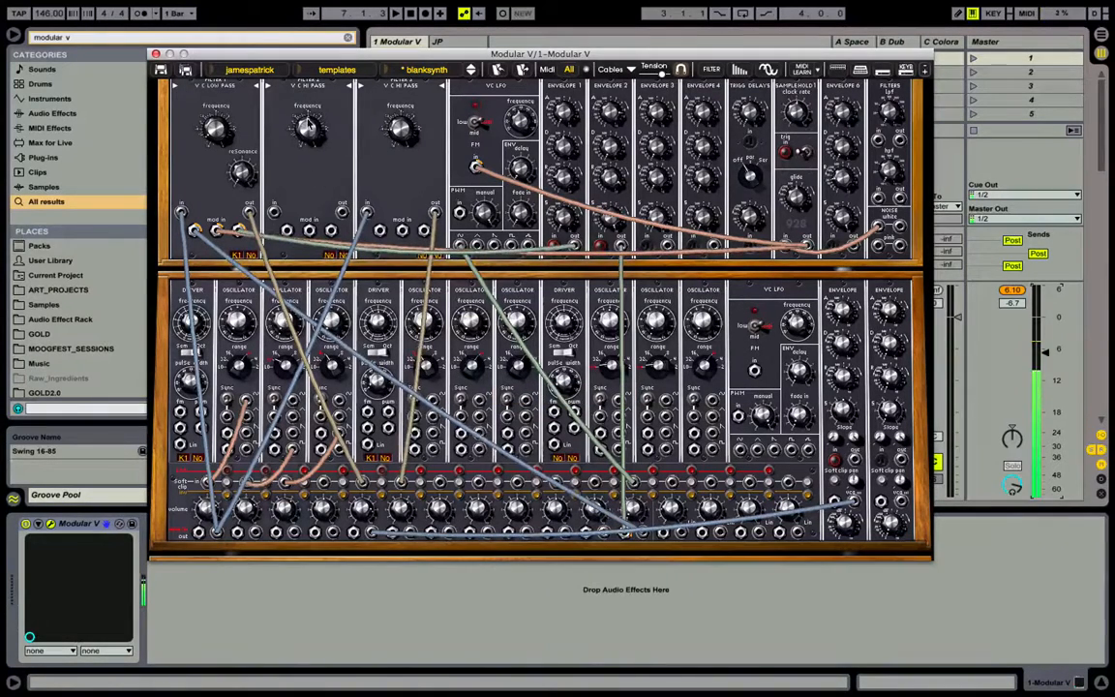
# Patch oscillator 4's sine output into the high-pass Filter 3's first modulation input and adjust the filter's frequency
pyautogui.moveTo(414, 410); pyautogui.dragTo(367, 194)
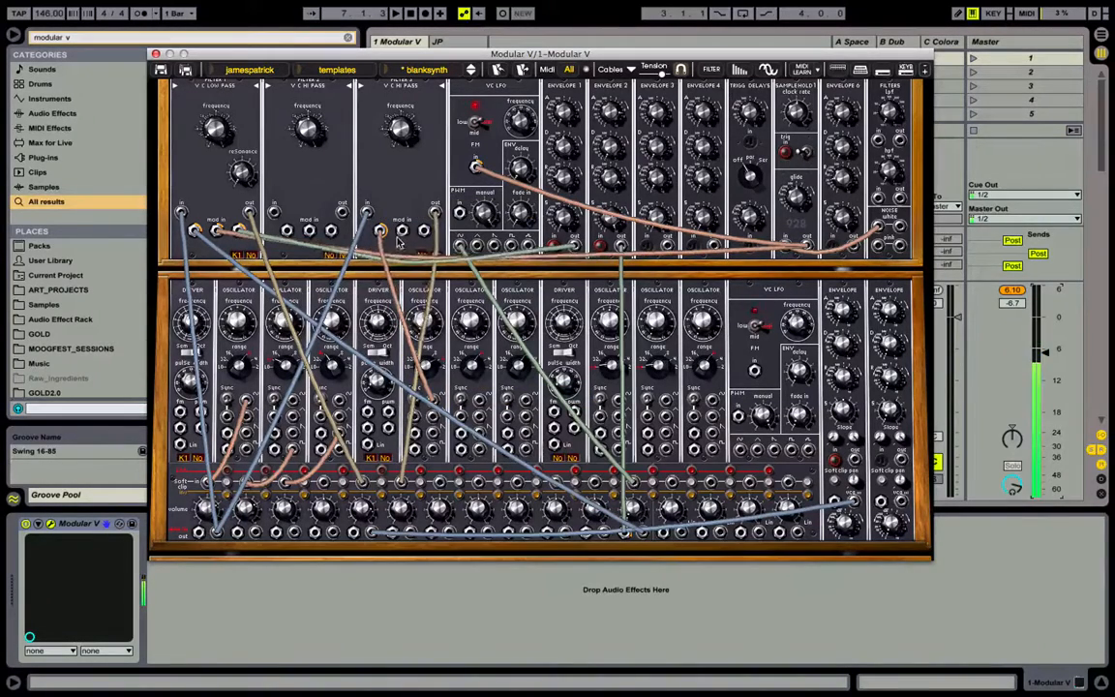
pyautogui.moveTo(413, 128); pyautogui.dragTo(405, 130)
# Switch Filter 3 to the Coupler type and patch oscillator 4's sine output into its frequency modulation input
pyautogui.scroll(5, 392, 187)
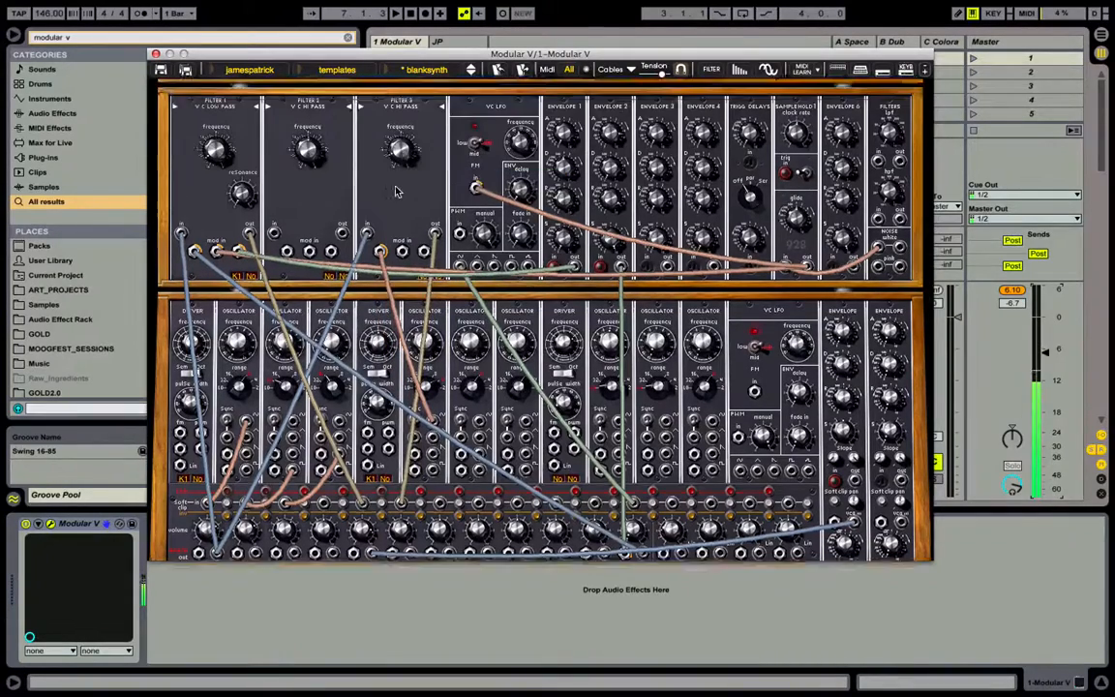
pyautogui.click(407, 194)
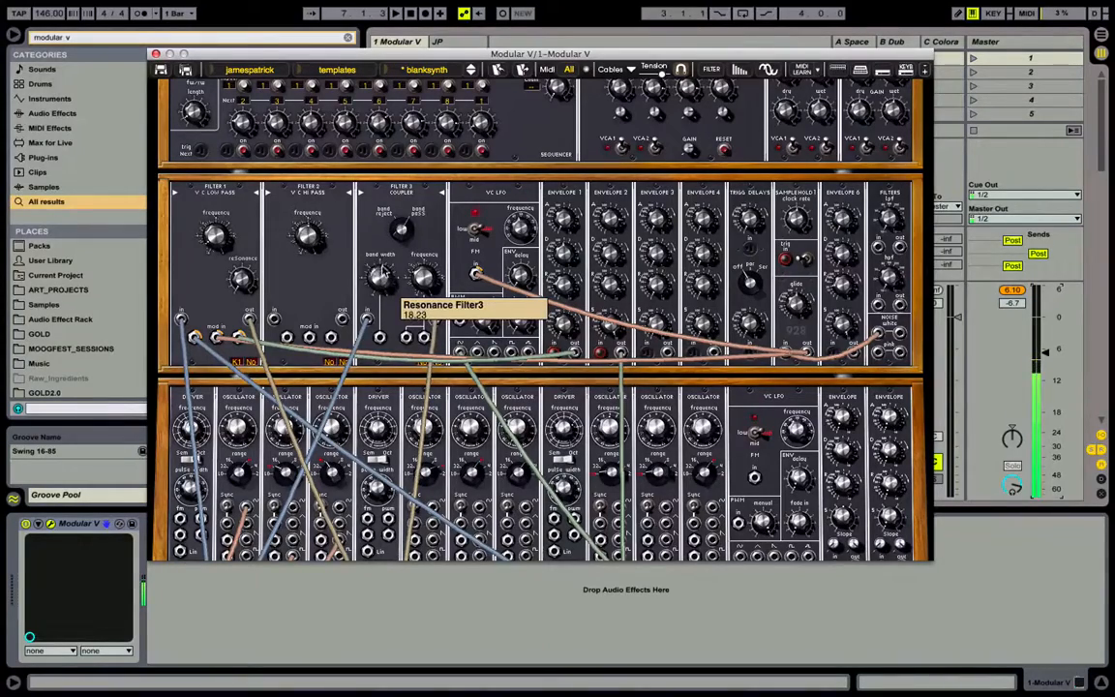
pyautogui.scroll(-5, 486, 484)
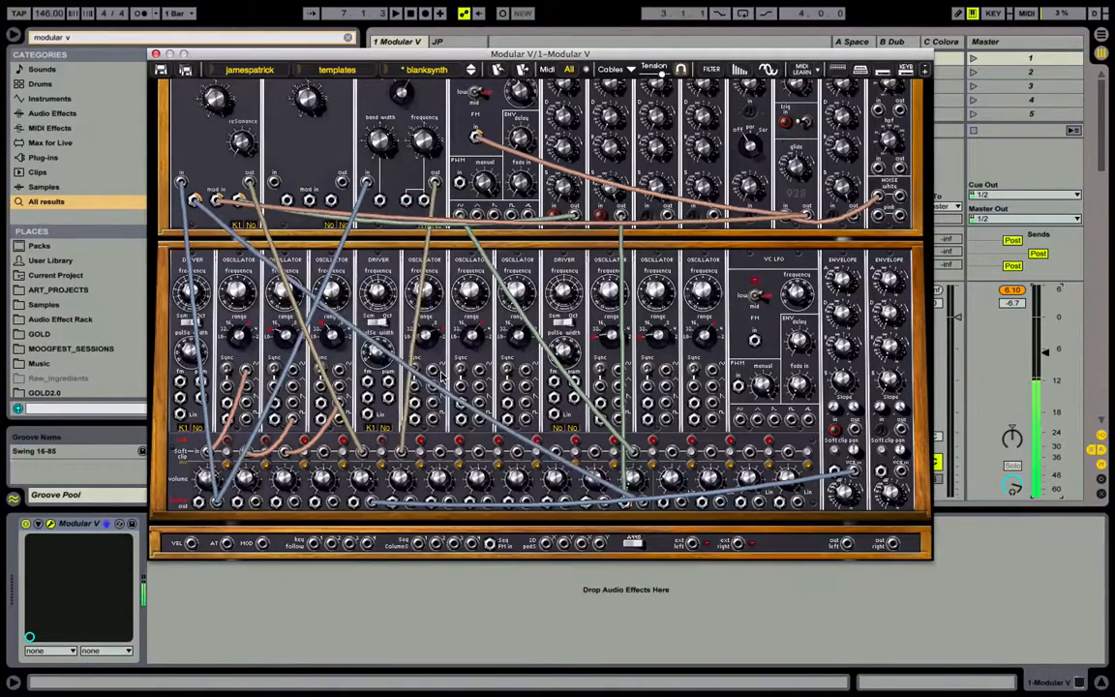
pyautogui.moveTo(434, 369); pyautogui.dragTo(406, 201)
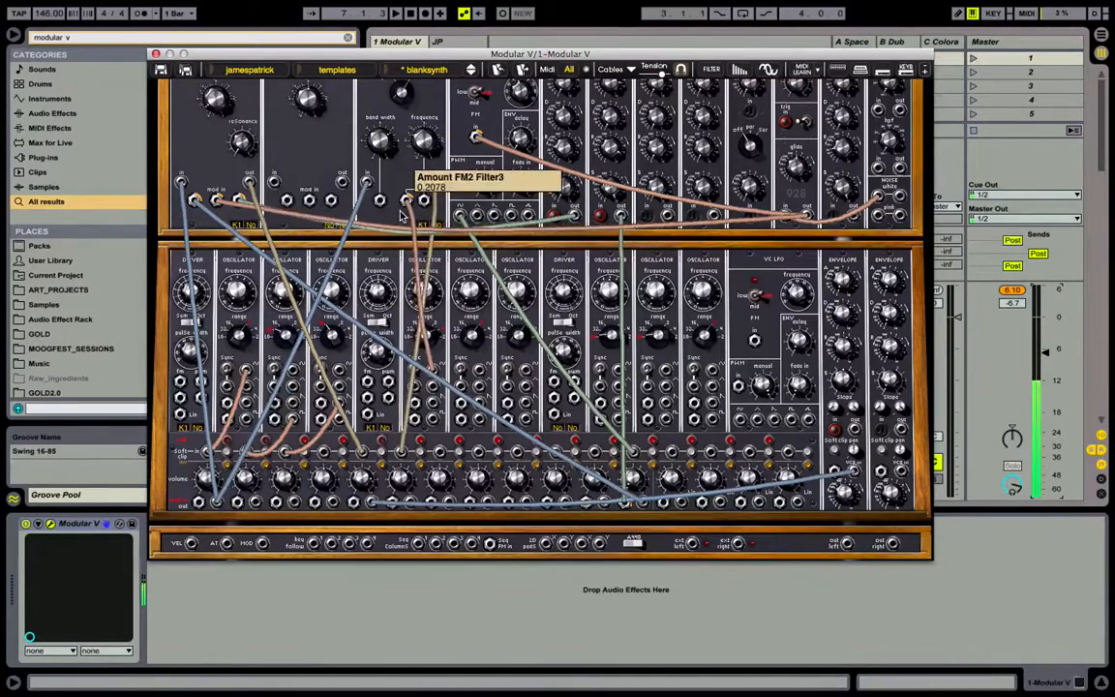
pyautogui.press('XF86AudioLowerVolume')
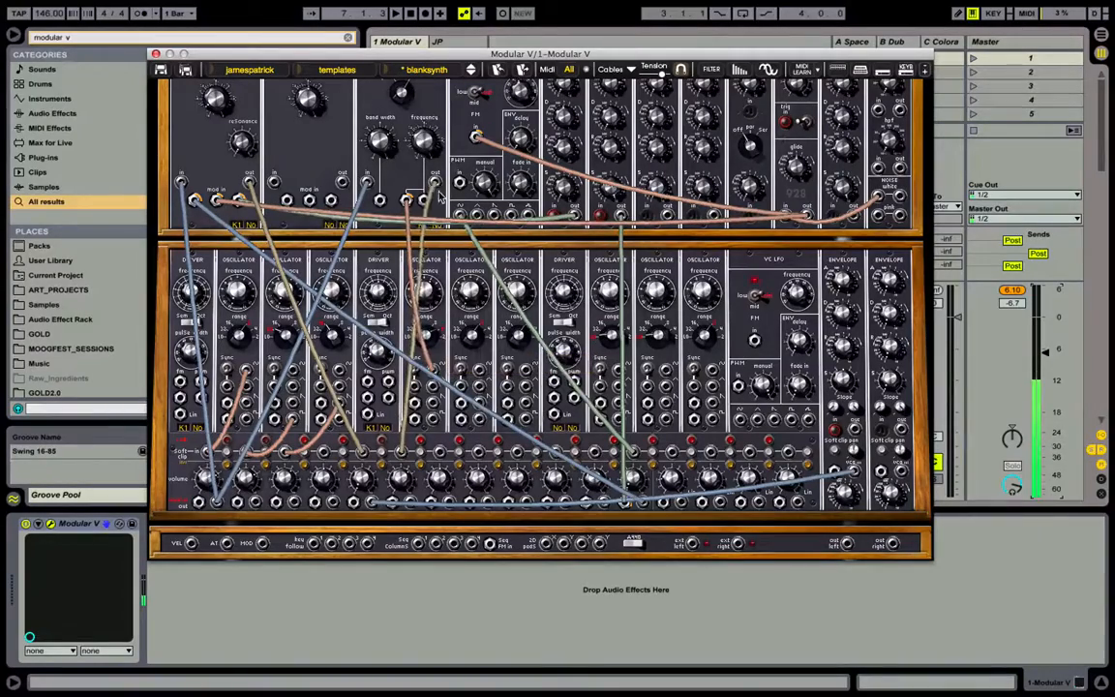
# Move the Filter 3 modulation cable aside and adjust oscillator 4's range, trying two octaves below
pyautogui.scroll(3, 433, 198)
pyautogui.scroll(-1, 432, 196)
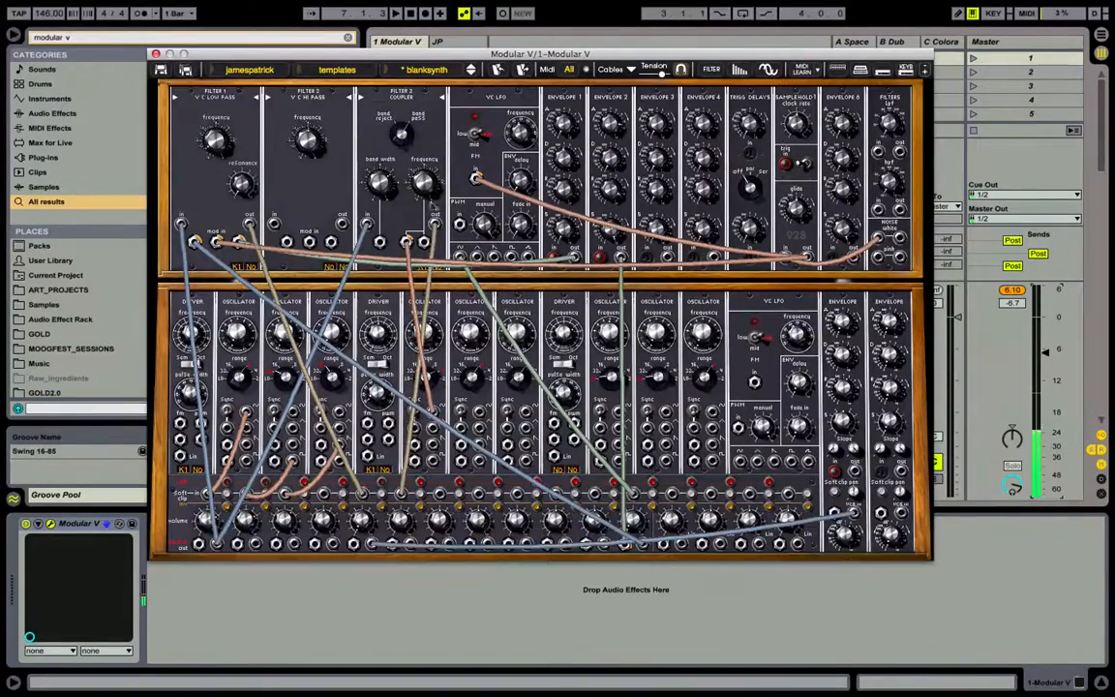
pyautogui.moveTo(405, 241); pyautogui.dragTo(414, 263)
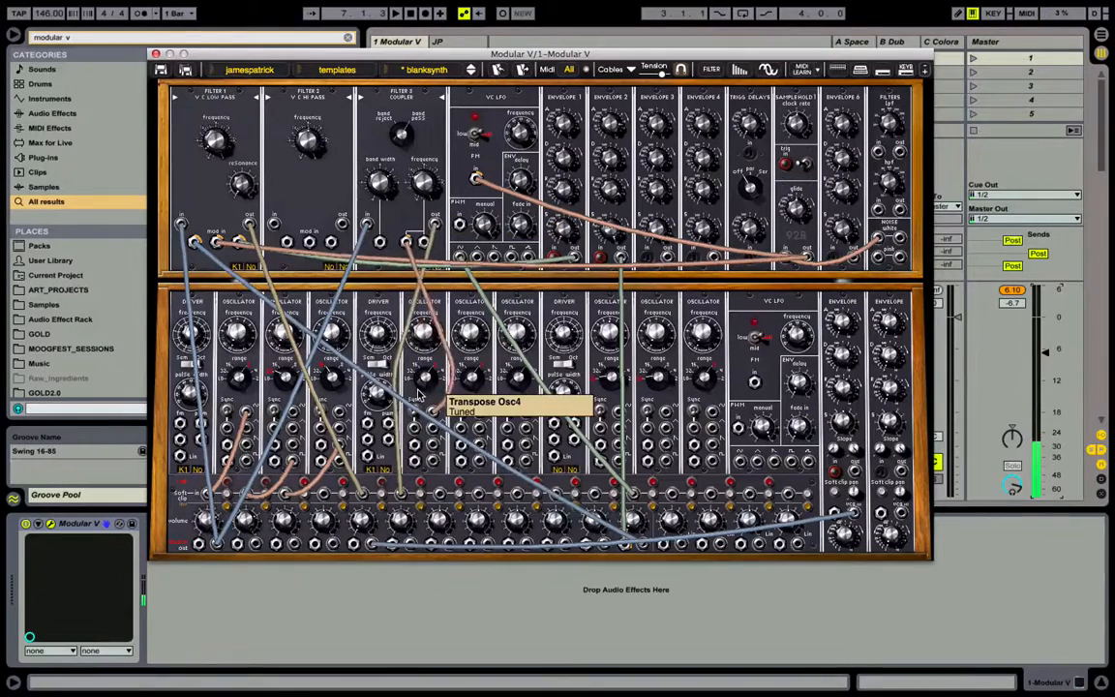
pyautogui.moveTo(429, 393)
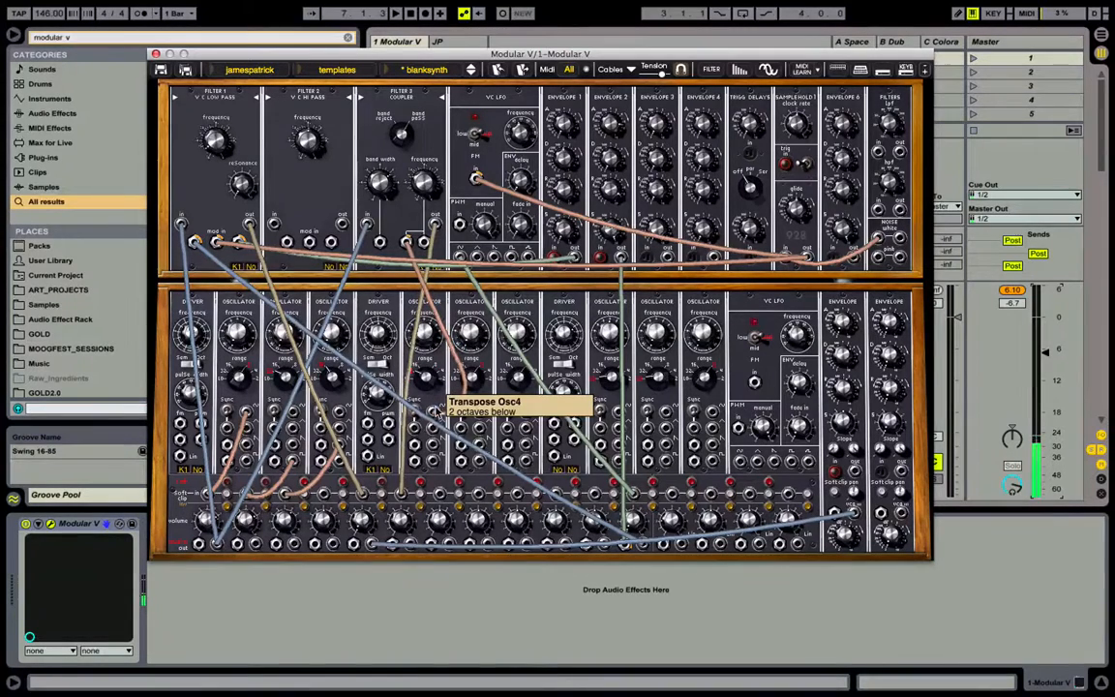
pyautogui.moveTo(438, 416); pyautogui.dragTo(426, 390)
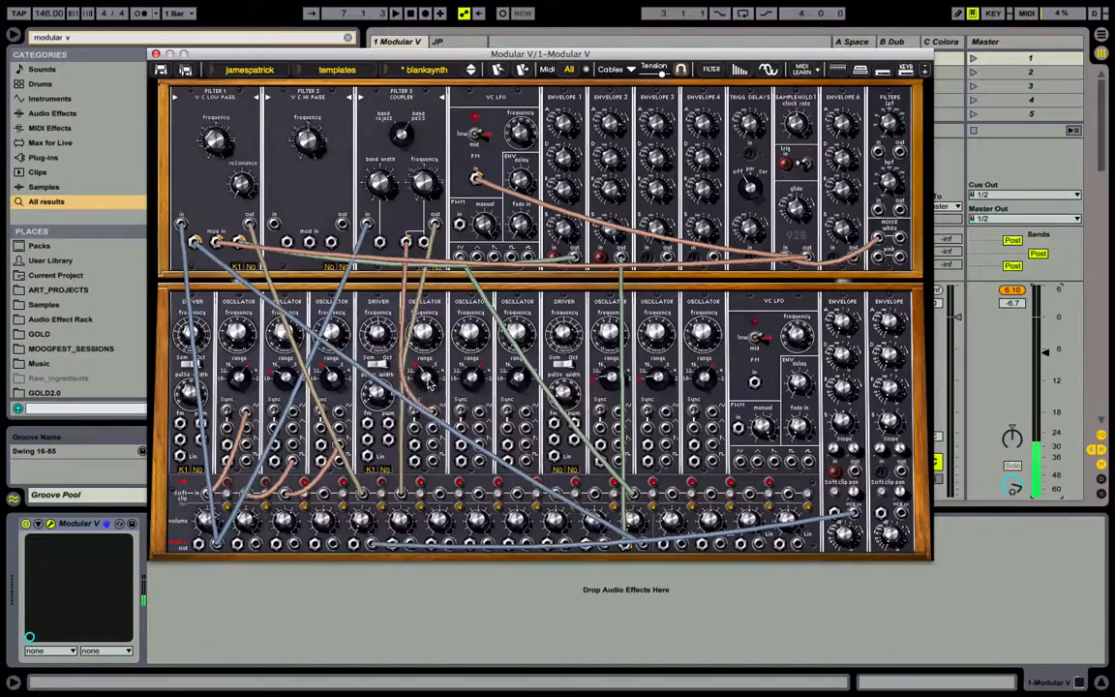
pyautogui.moveTo(431, 339)
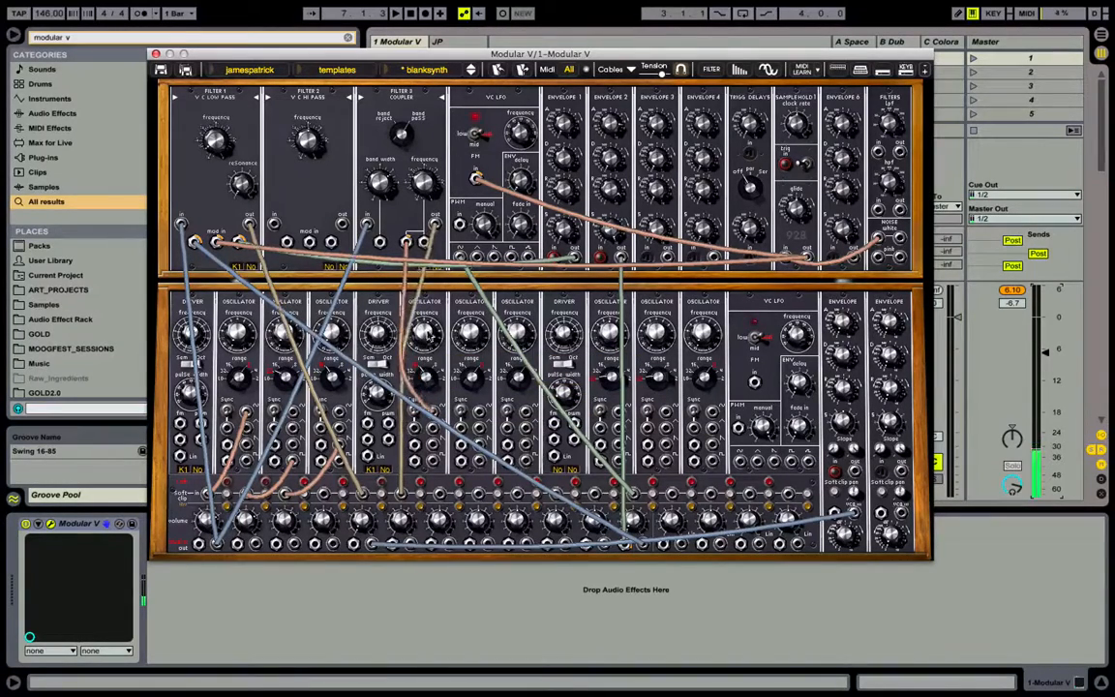
# Set Filter 3's FM2 amount to about 0.4979 and its band width to 18.61
pyautogui.moveTo(405, 240)
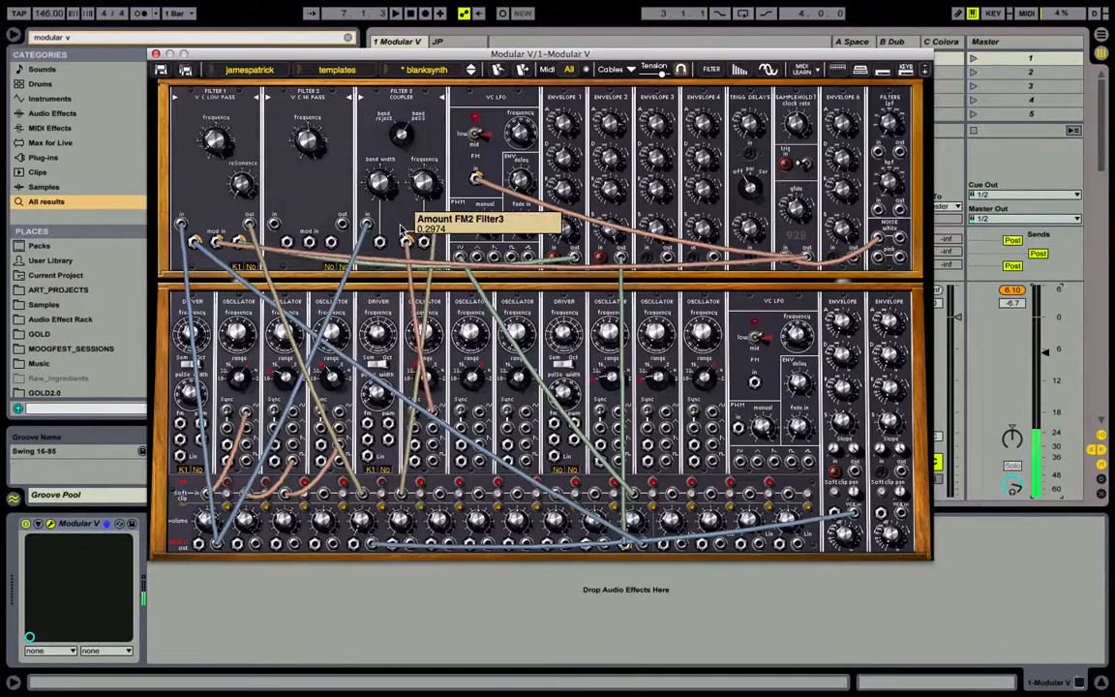
pyautogui.scroll(3, 401, 229)
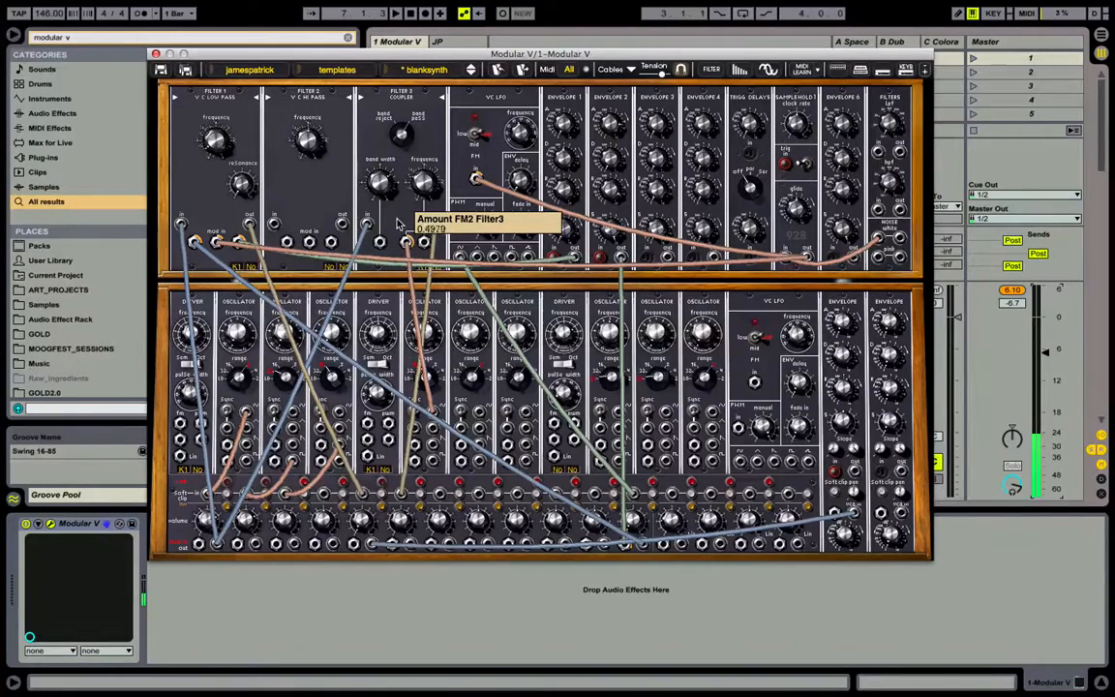
pyautogui.moveTo(380, 178)
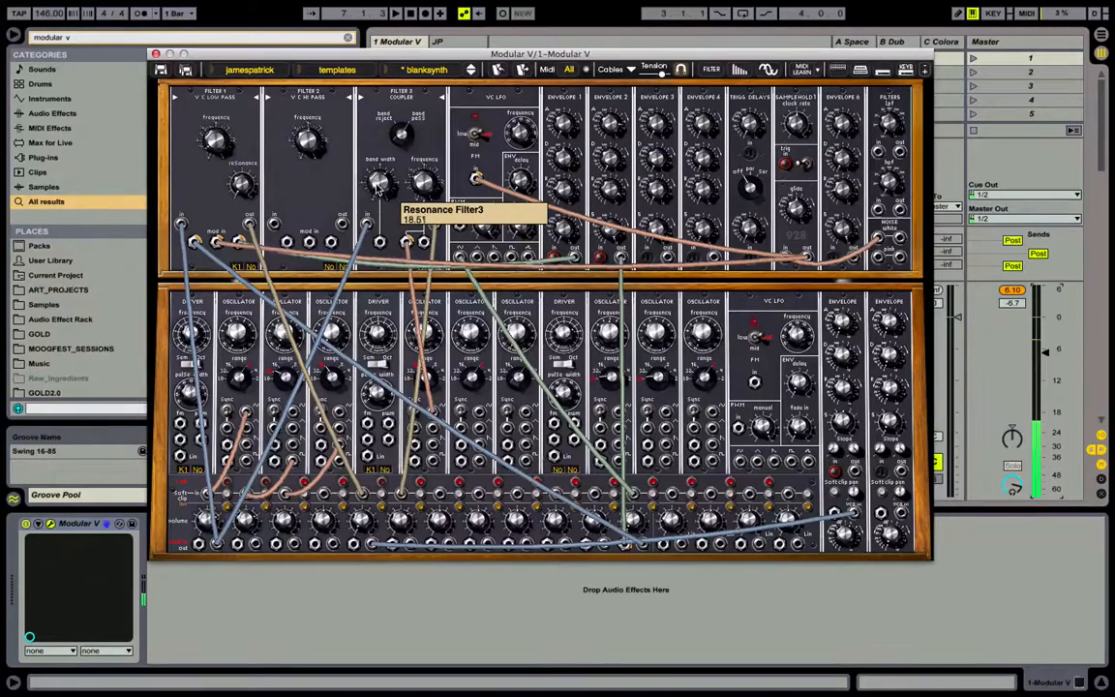
# Raise mixer channel 5's gain to 4.50 dB and adjust channel 6's gain to balance the two filters
pyautogui.moveTo(361, 520); pyautogui.dragTo(350, 445)
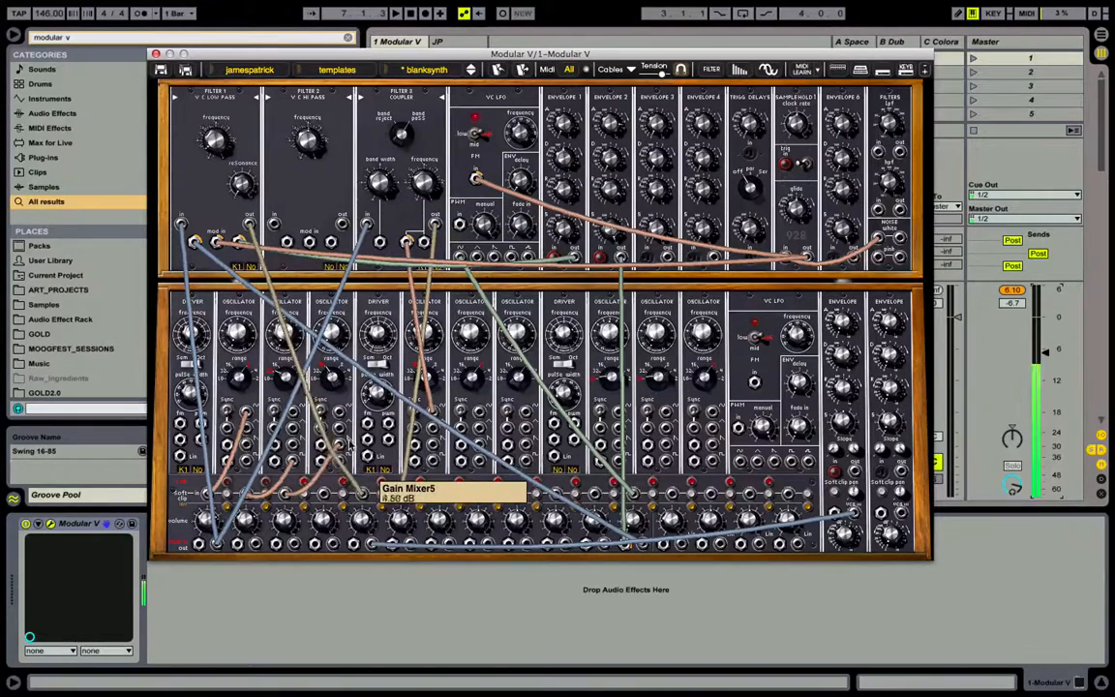
pyautogui.moveTo(402, 523)
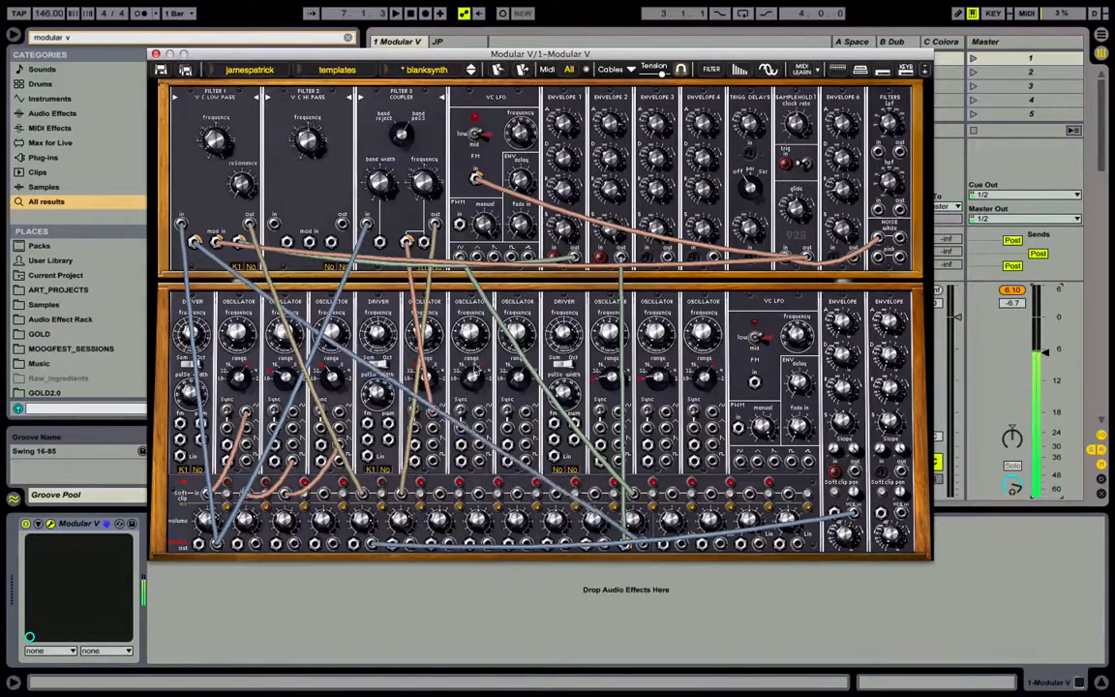
# Patch oscillator 5's sine output into mixer channel 6's modulation input with its range at Low, and adjust the modulation amount
pyautogui.moveTo(478, 410); pyautogui.dragTo(392, 547)
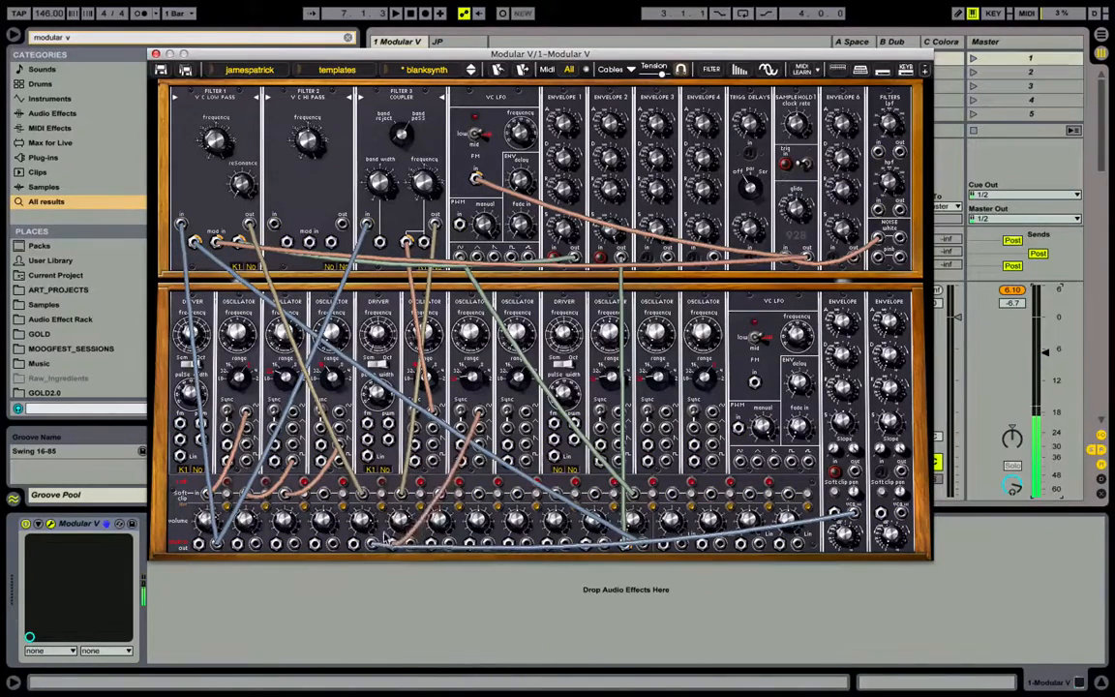
pyautogui.moveTo(385, 523)
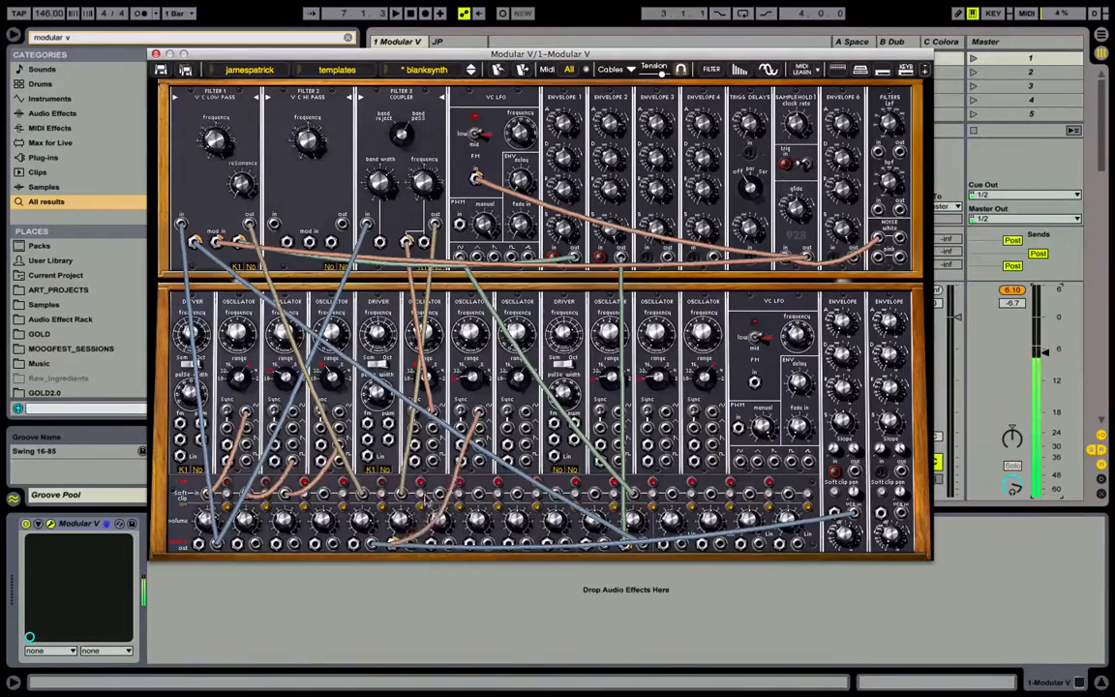
pyautogui.moveTo(472, 380)
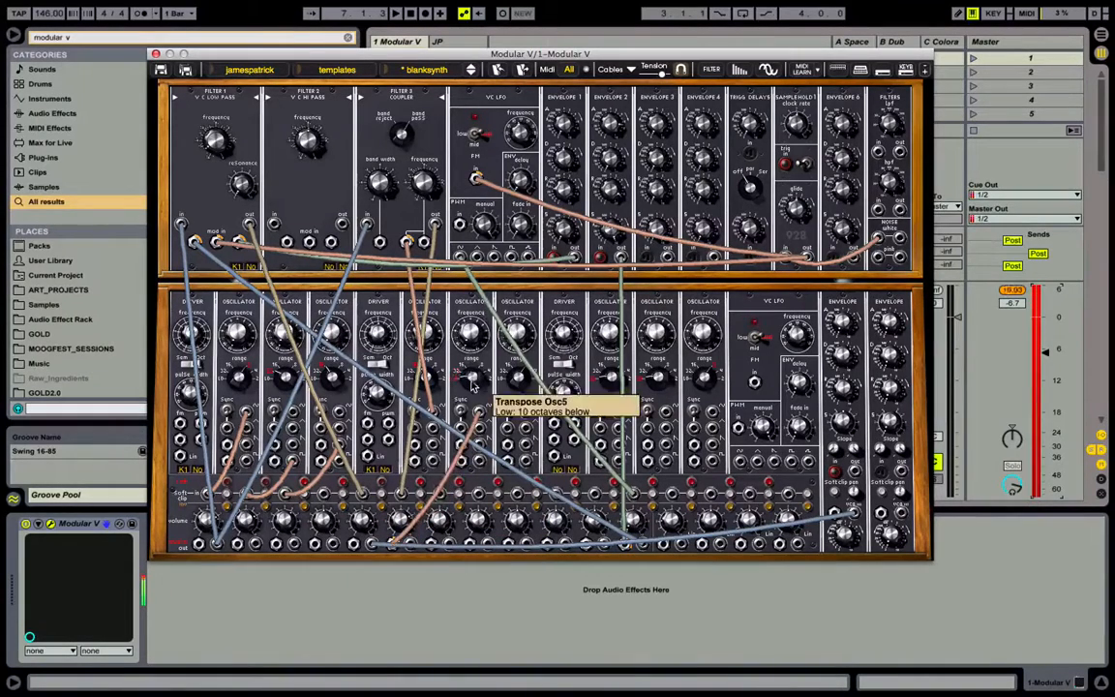
pyautogui.moveTo(395, 531)
pyautogui.mouseDown()
pyautogui.moveTo(416, 585)
pyautogui.moveTo(419, 550)
pyautogui.moveTo(408, 541)
pyautogui.mouseUp()
pyautogui.moveTo(408, 547); pyautogui.dragTo(412, 564)
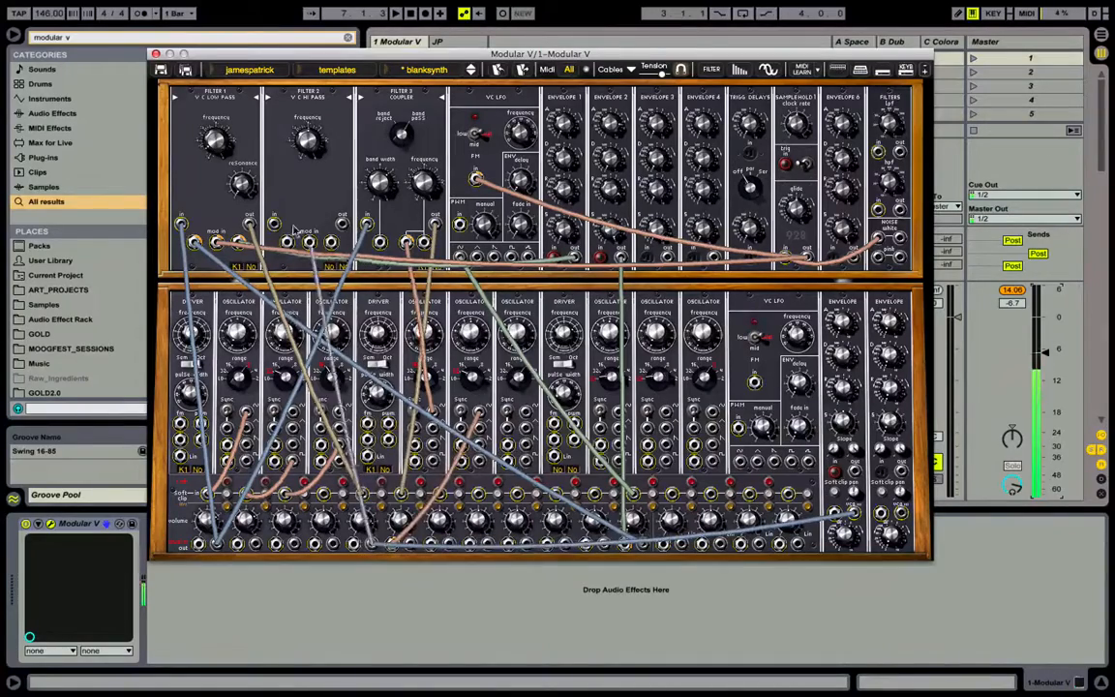
# Route the mixer output through Filter 2 into the VCA 1 input, switch Filter 2 to V C Low Pass, and adjust its cutoff
pyautogui.moveTo(343, 225); pyautogui.dragTo(855, 513)
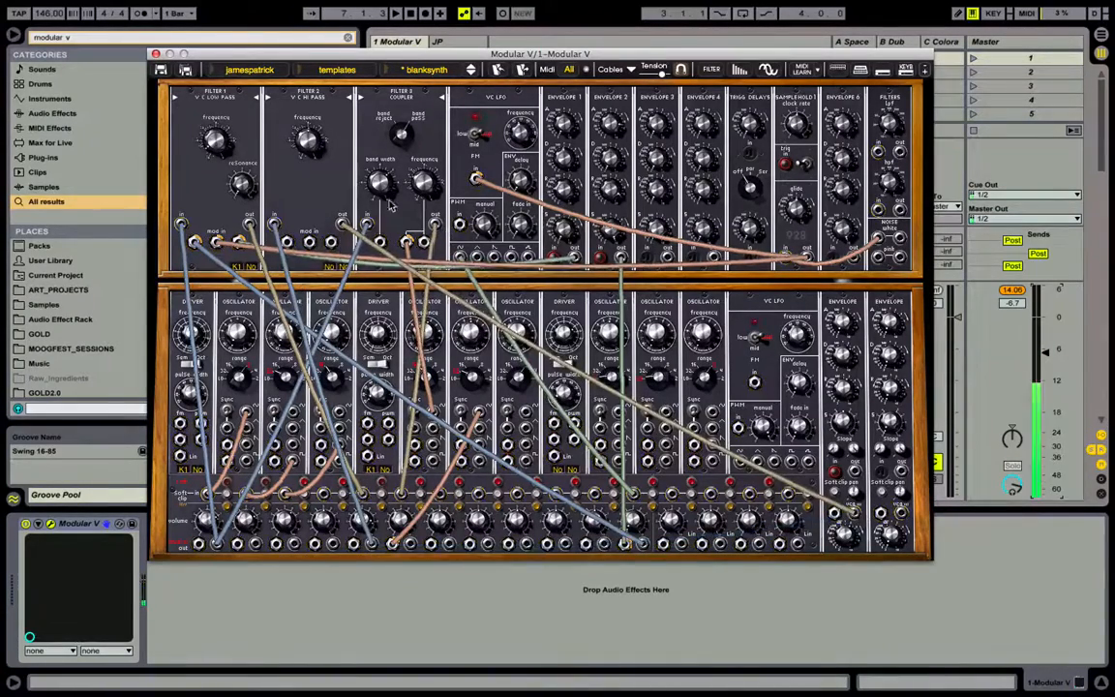
pyautogui.click(310, 101)
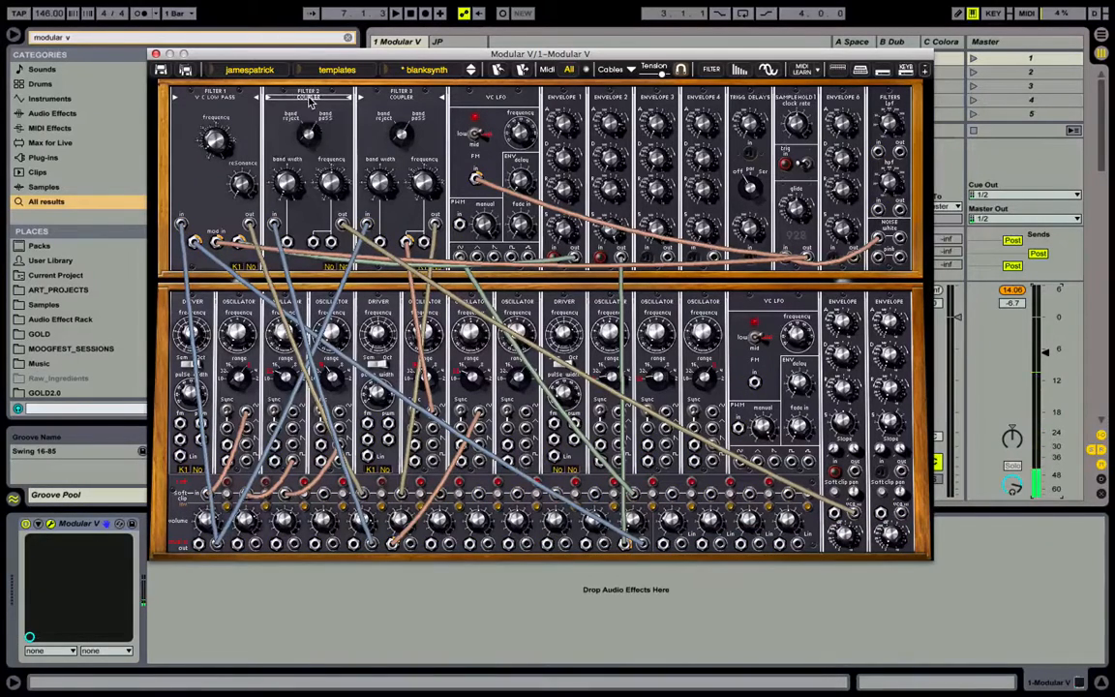
pyautogui.click(310, 102)
pyautogui.moveTo(312, 141); pyautogui.dragTo(318, 184)
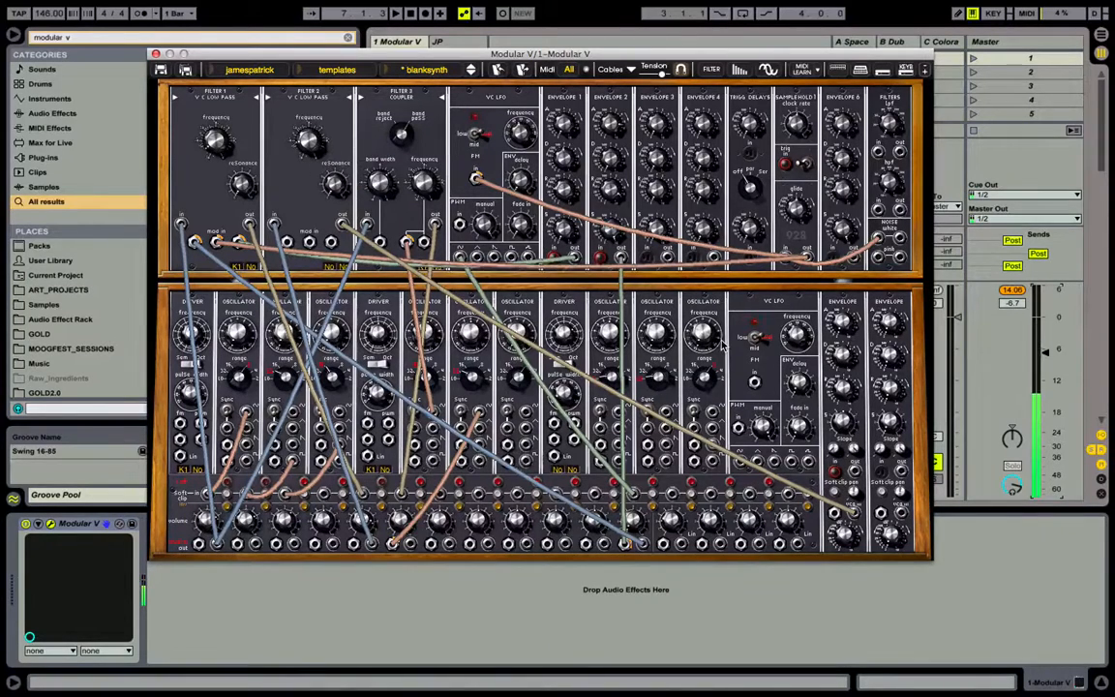
# Patch Envelope 3's output into Filter 2's FM2 input with an amount of about 0.0718, and connect the envelope's trigger to LFO 2
pyautogui.moveTo(722, 343)
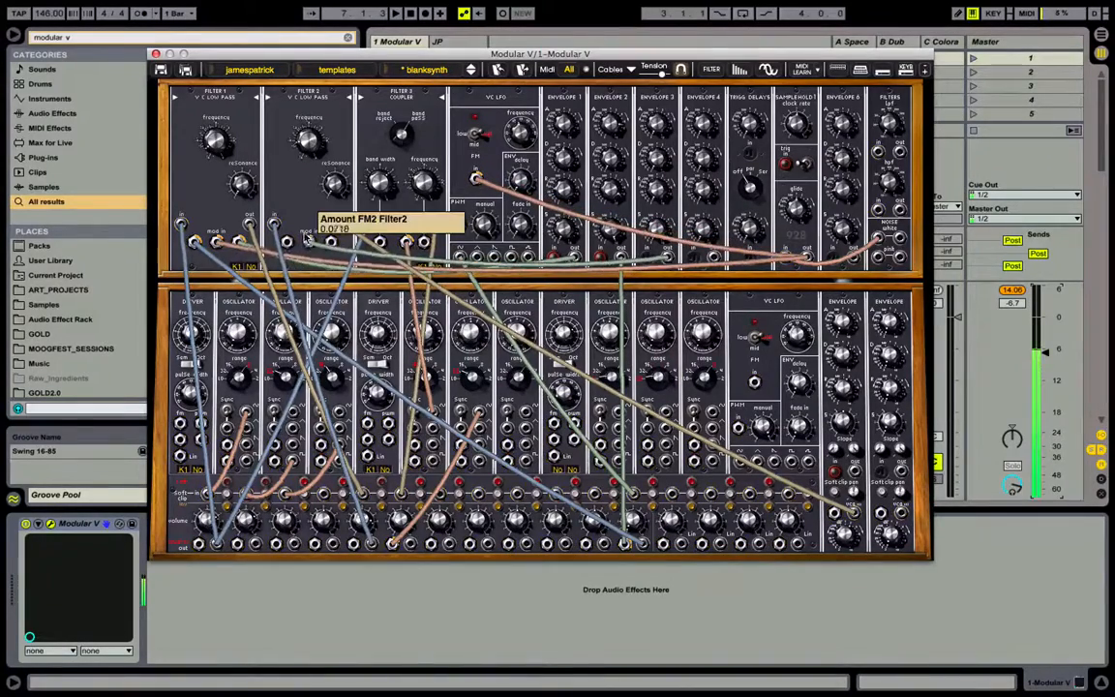
pyautogui.rightClick(657, 270)
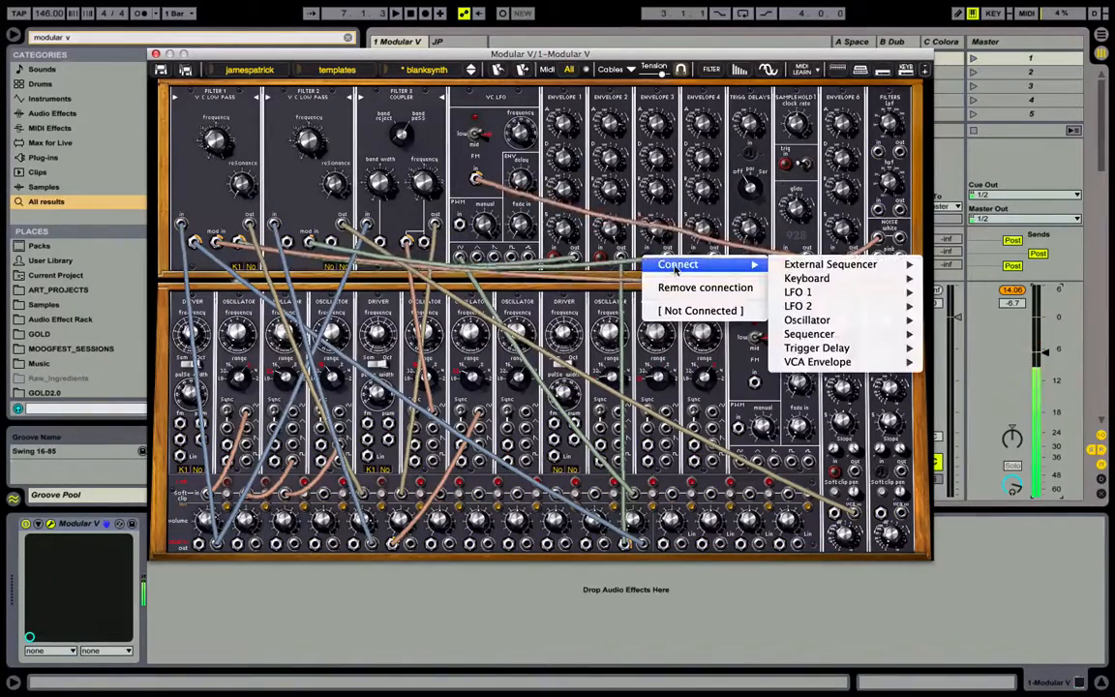
pyautogui.moveTo(871, 306)
pyautogui.click(970, 306)
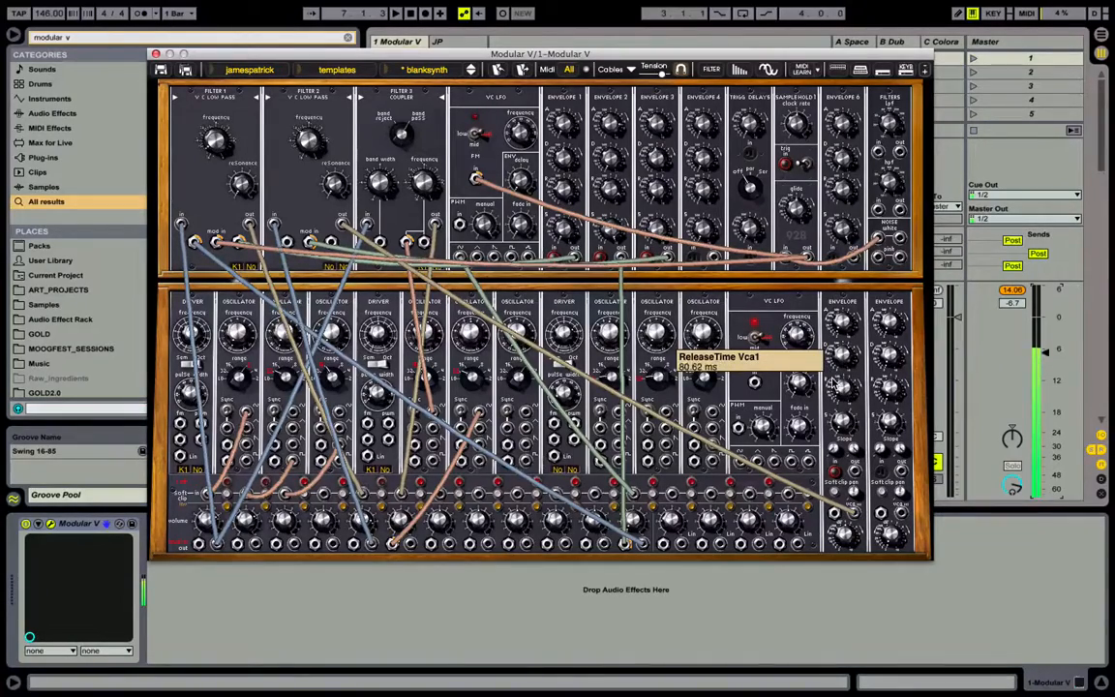
# Patch the last waveform output of LFO 2 into the first oscillator driver's FM input
pyautogui.scroll(-6, 561, 417)
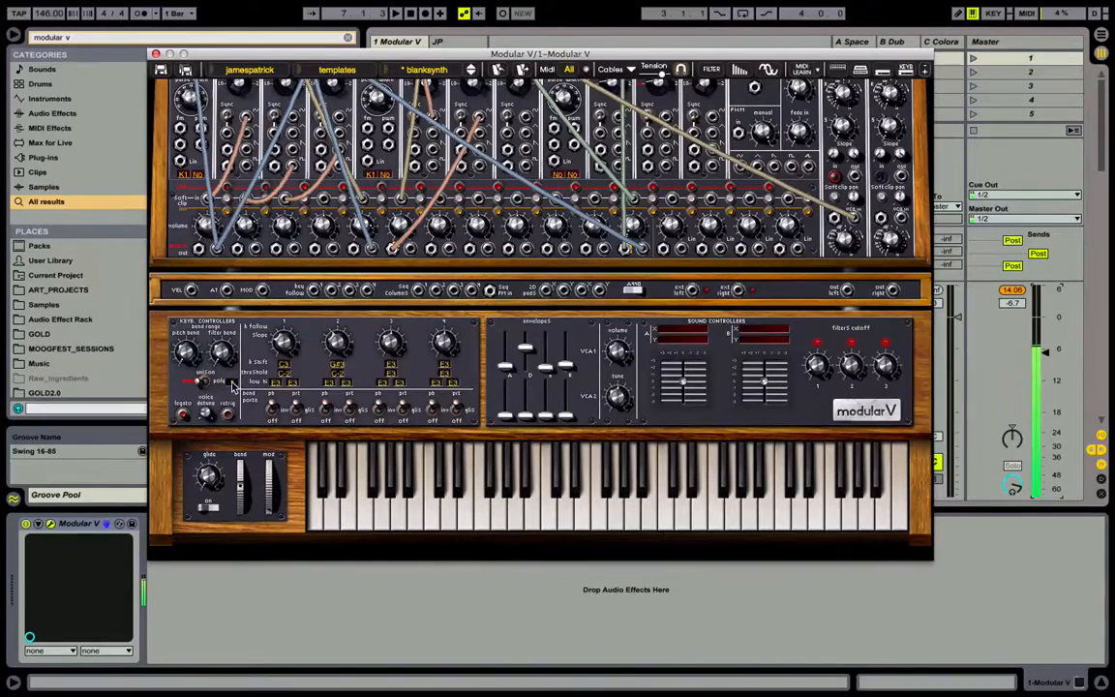
pyautogui.click(74, 525)
pyautogui.scroll(6, 558, 407)
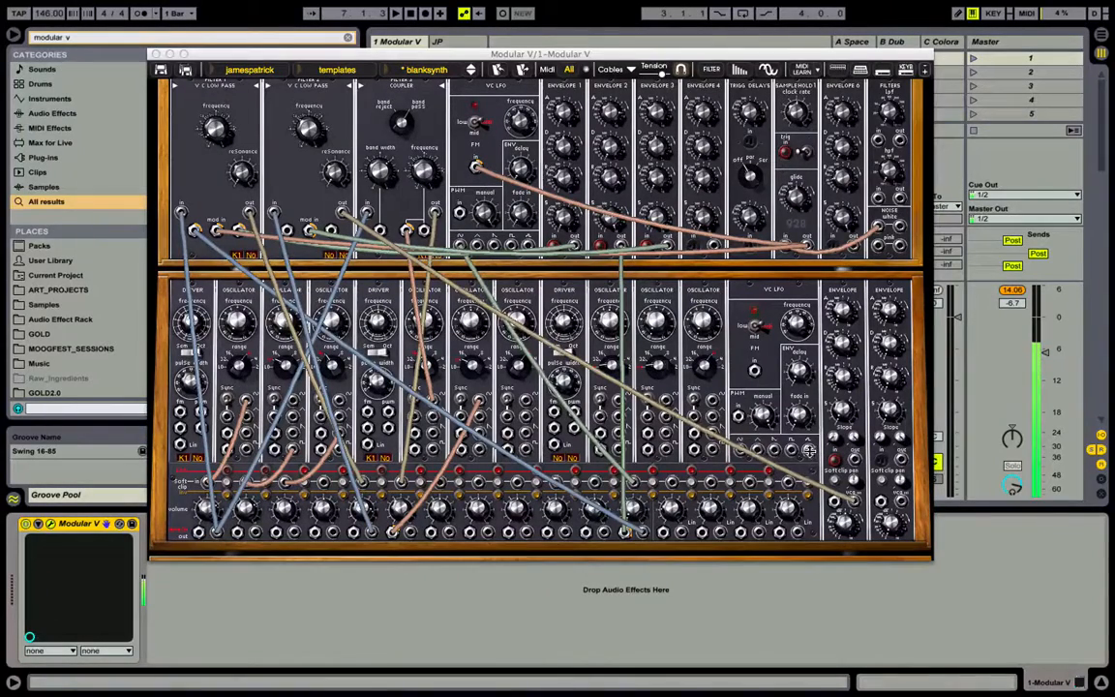
pyautogui.click(719, 411)
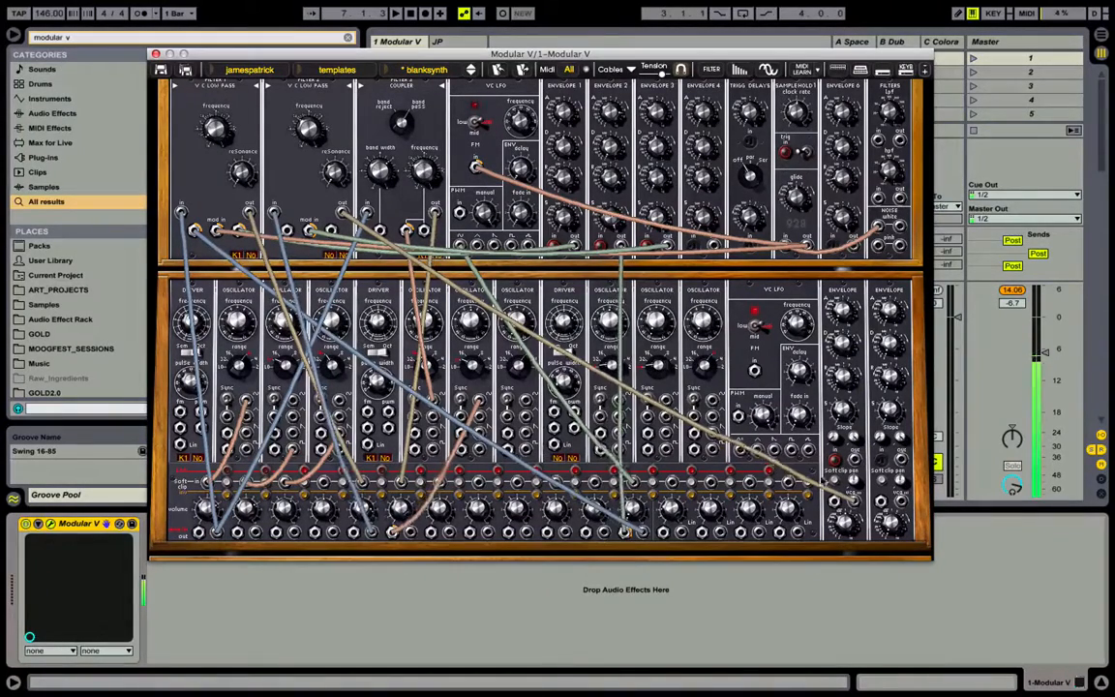
pyautogui.moveTo(809, 450); pyautogui.dragTo(178, 411)
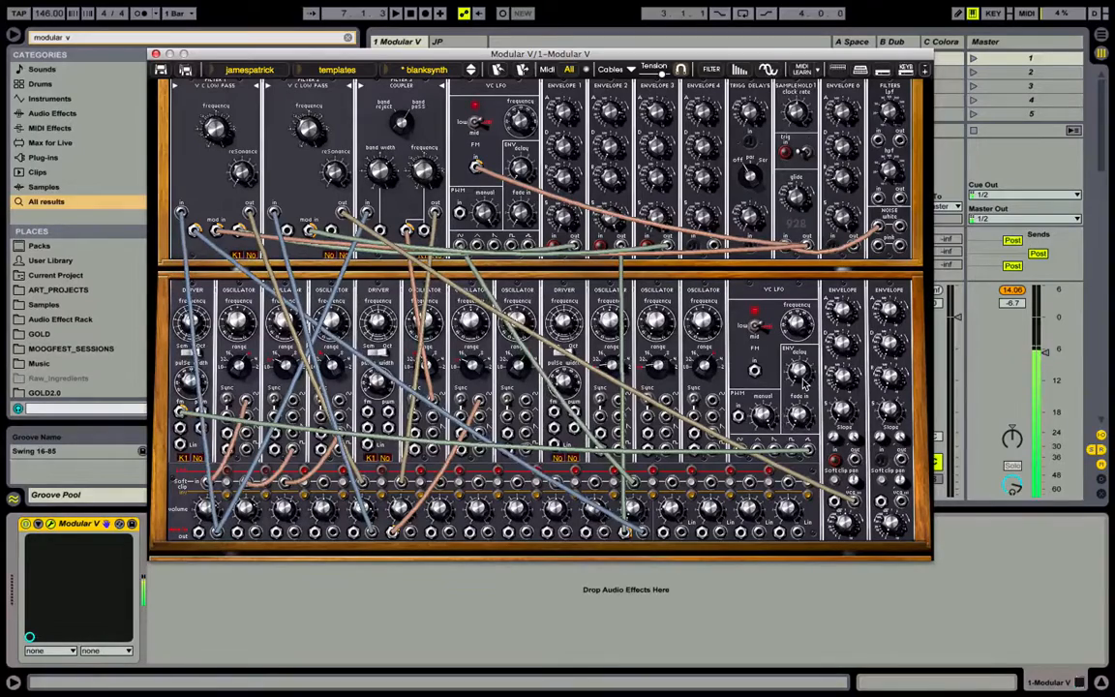
pyautogui.moveTo(803, 383)
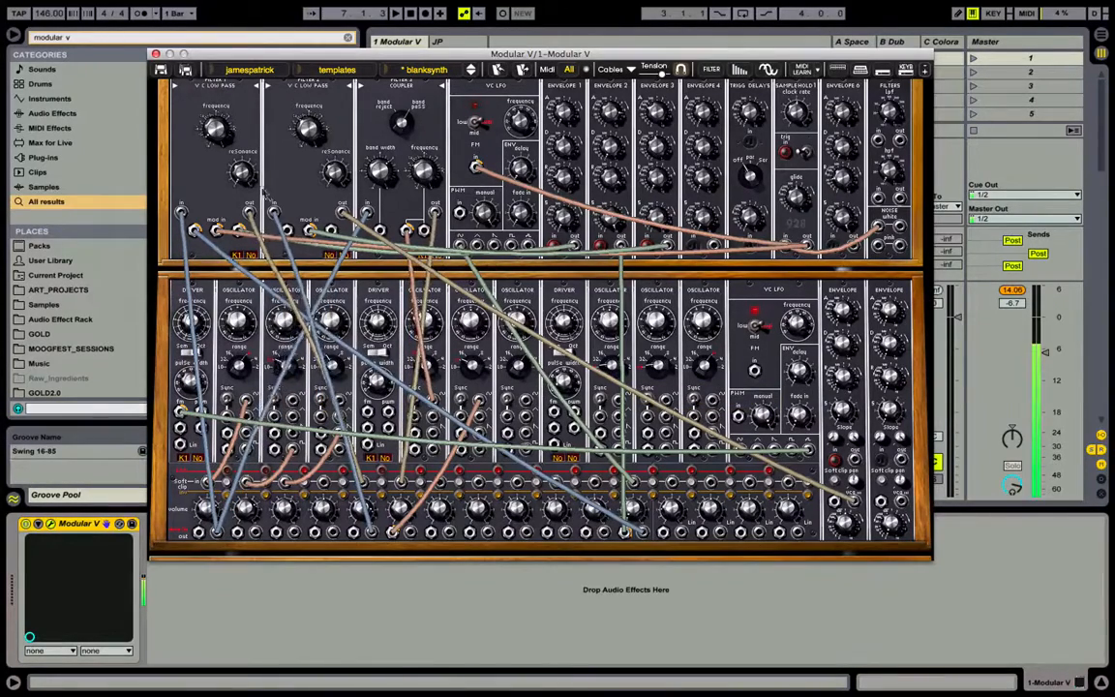
# Set both low-pass filters' resonance to 0.00 with cutoffs of 172.33 Hz and 7482.61 Hz, and fine-tune the first driver's FM amount
pyautogui.moveTo(217, 126)
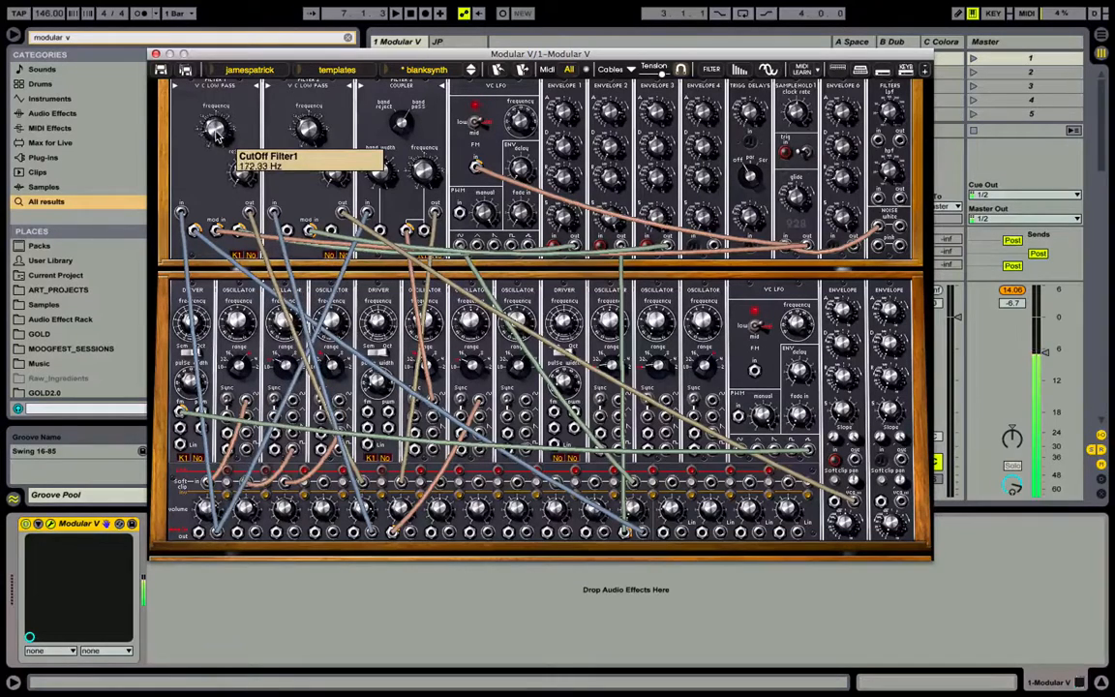
pyautogui.moveTo(303, 131)
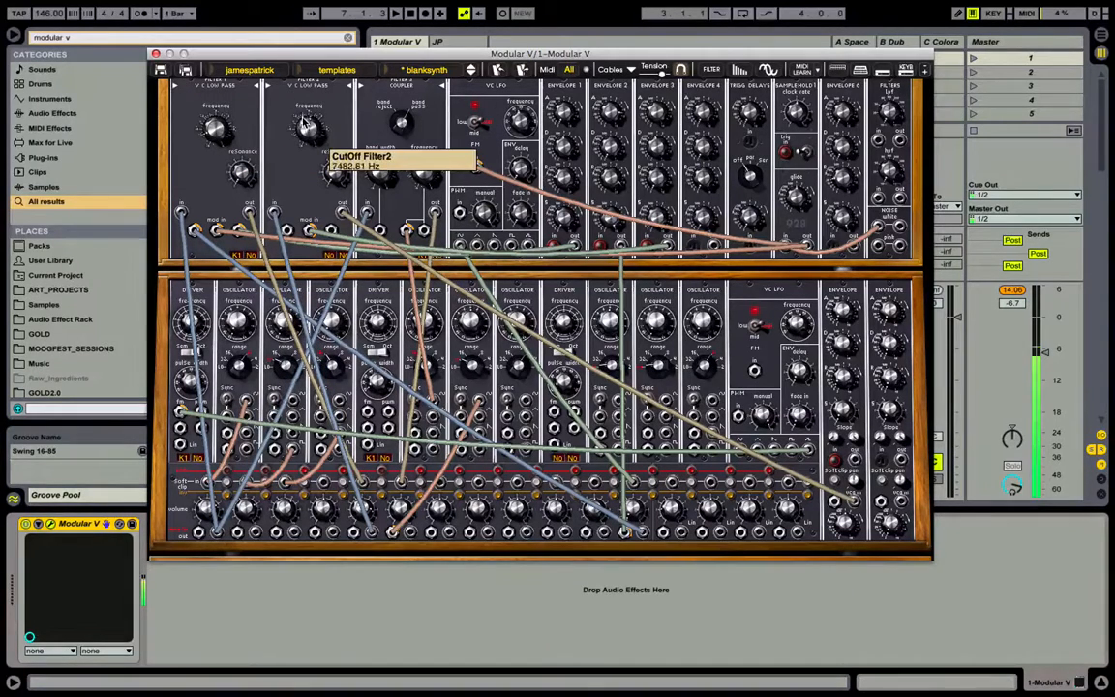
pyautogui.moveTo(338, 157)
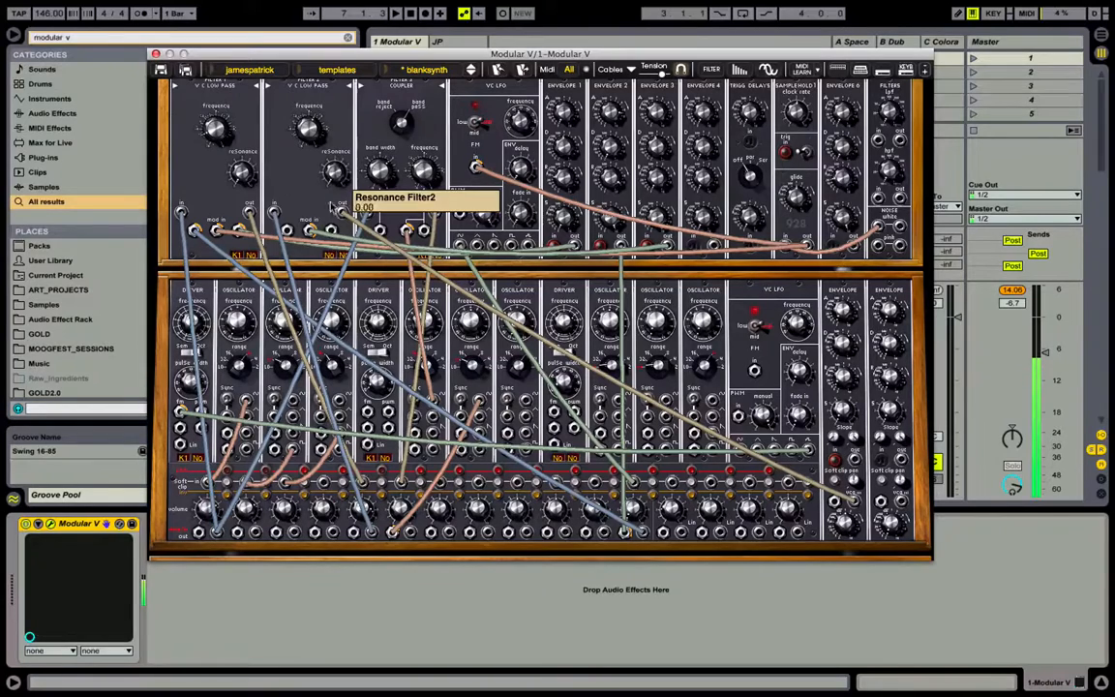
pyautogui.moveTo(243, 159)
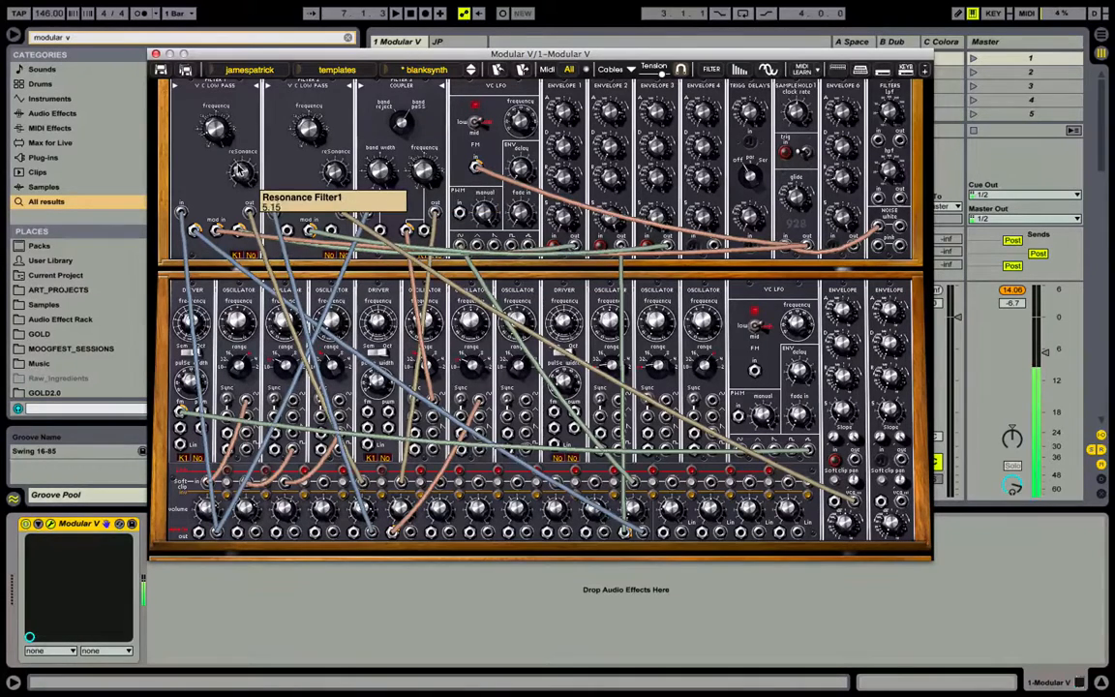
pyautogui.moveTo(423, 170)
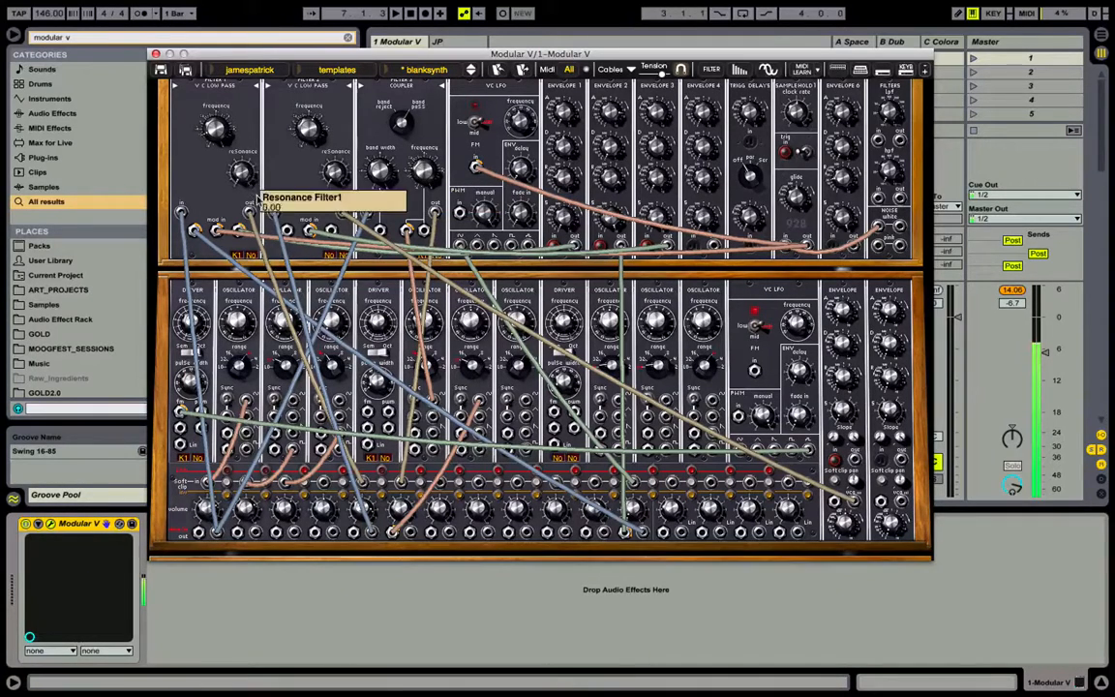
pyautogui.moveTo(379, 186)
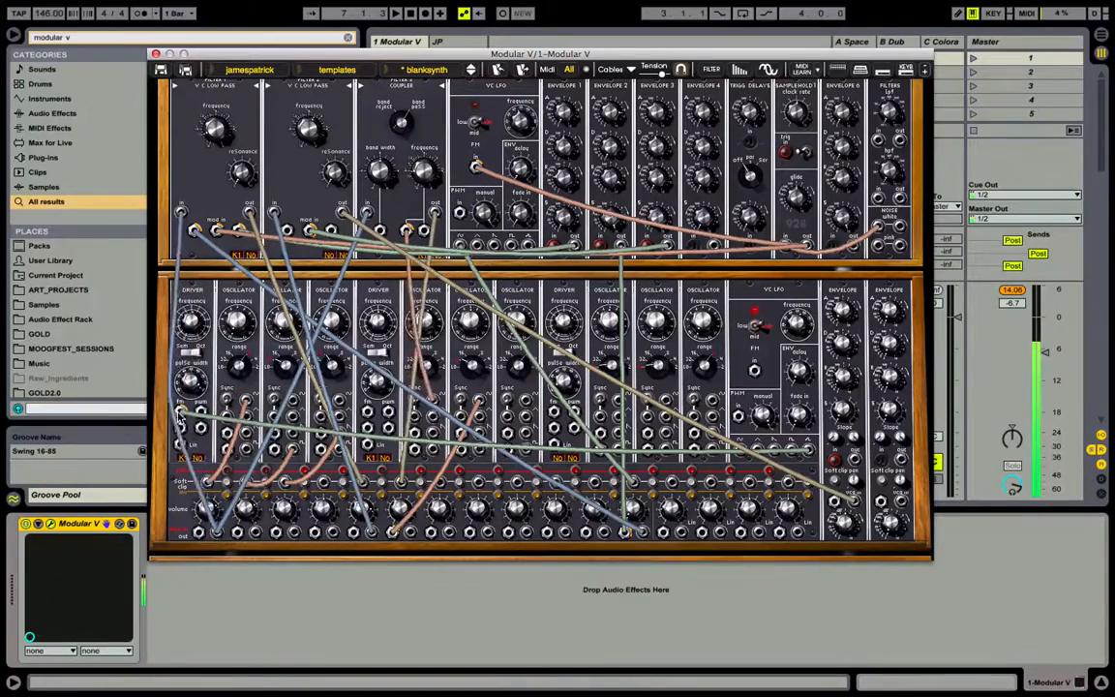
pyautogui.moveTo(181, 411)
pyautogui.mouseDown()
pyautogui.moveTo(166, 437)
pyautogui.moveTo(162, 422)
pyautogui.moveTo(177, 413)
pyautogui.mouseUp()
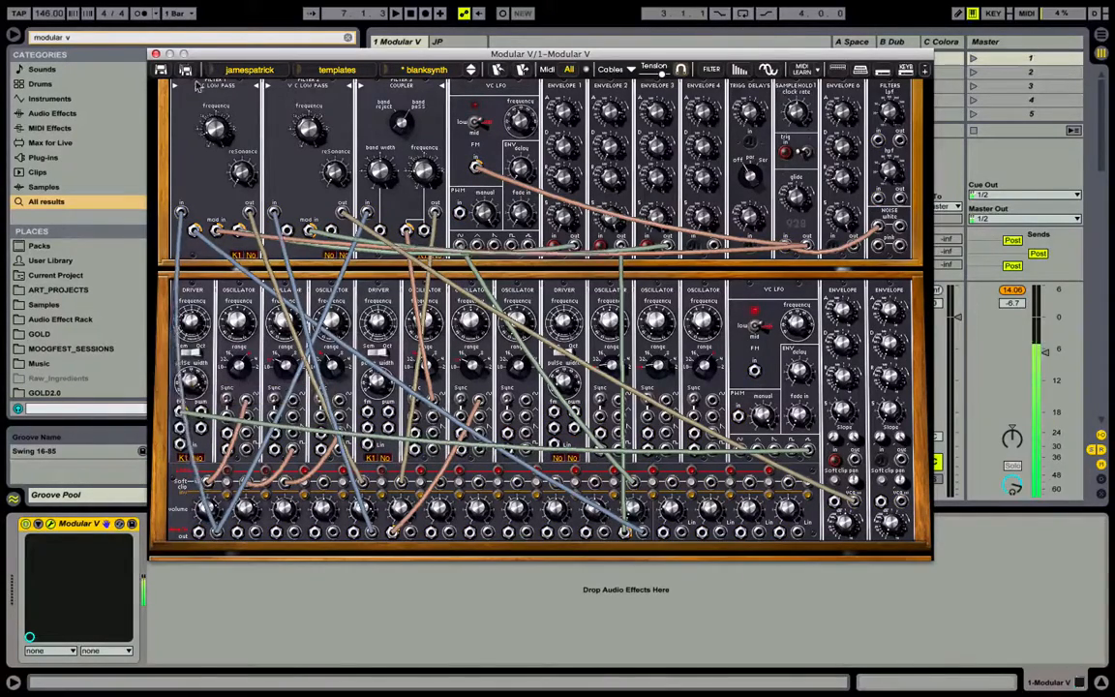
# Close the synth editor and insert an audio track named resampling that takes its input from 1-Modular V
pyautogui.click(156, 55)
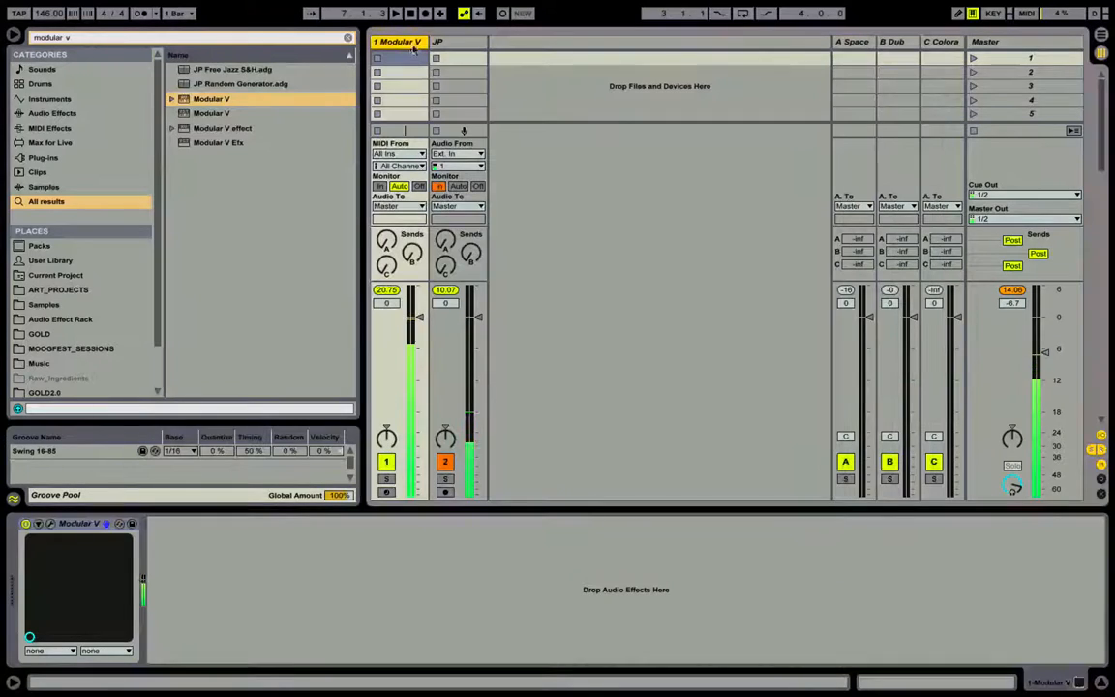
pyautogui.hotkey('ctrl', 't')
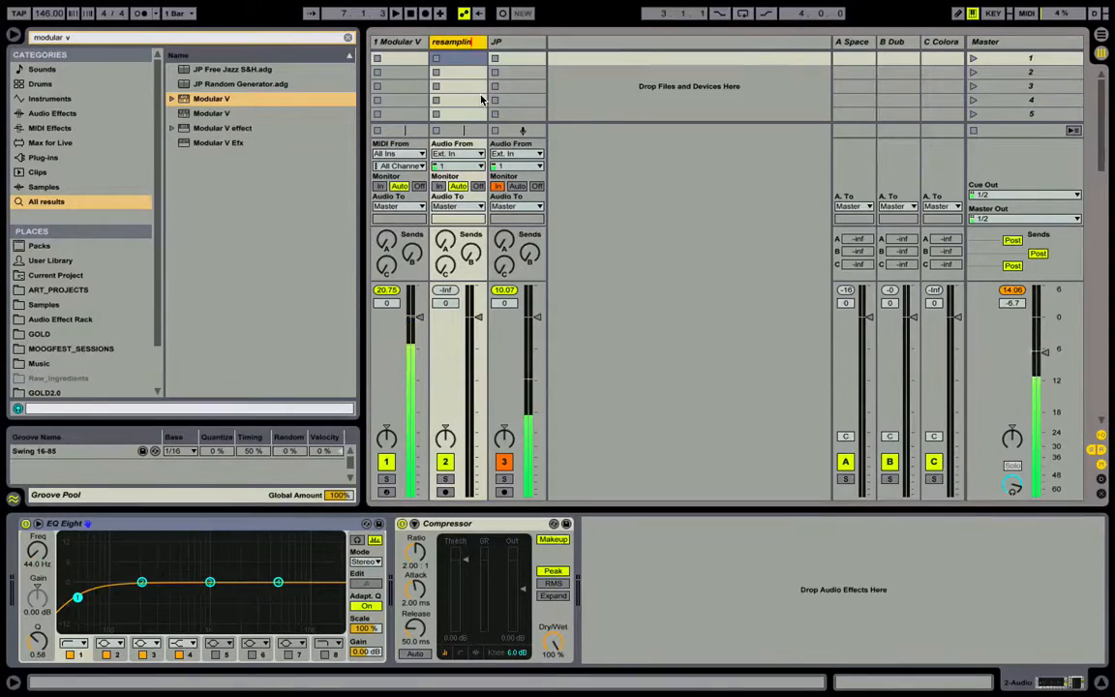
pyautogui.click(474, 166)
pyautogui.click(473, 207)
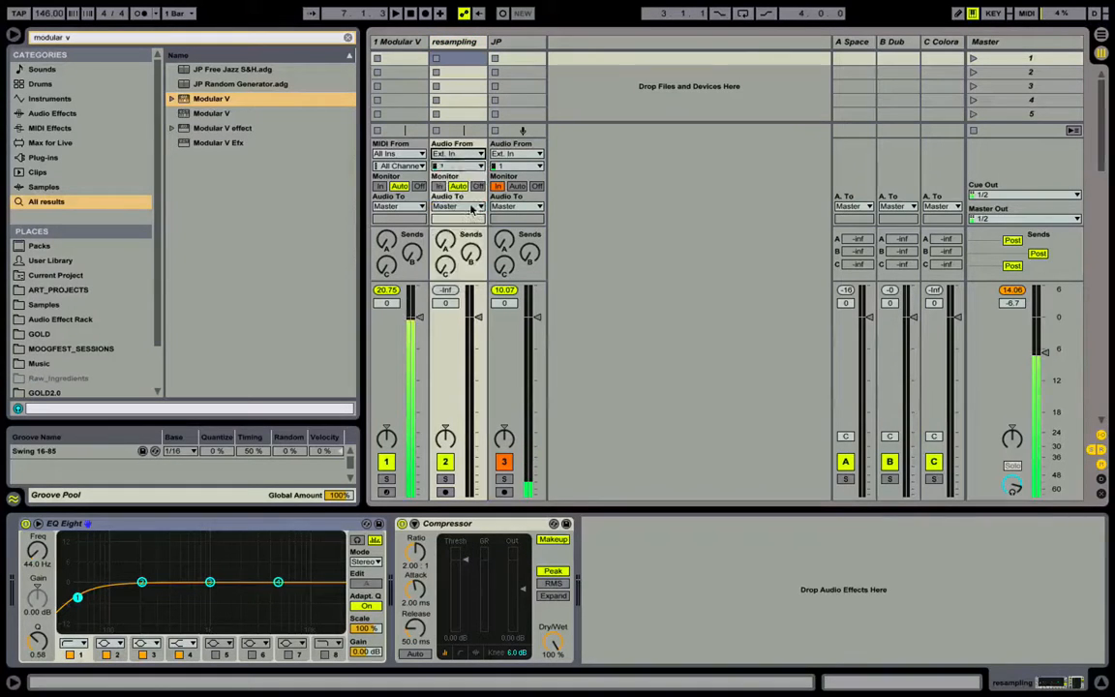
# Arm the resampling track, mute its output, and start recording into its first clip slot
pyautogui.click(445, 491)
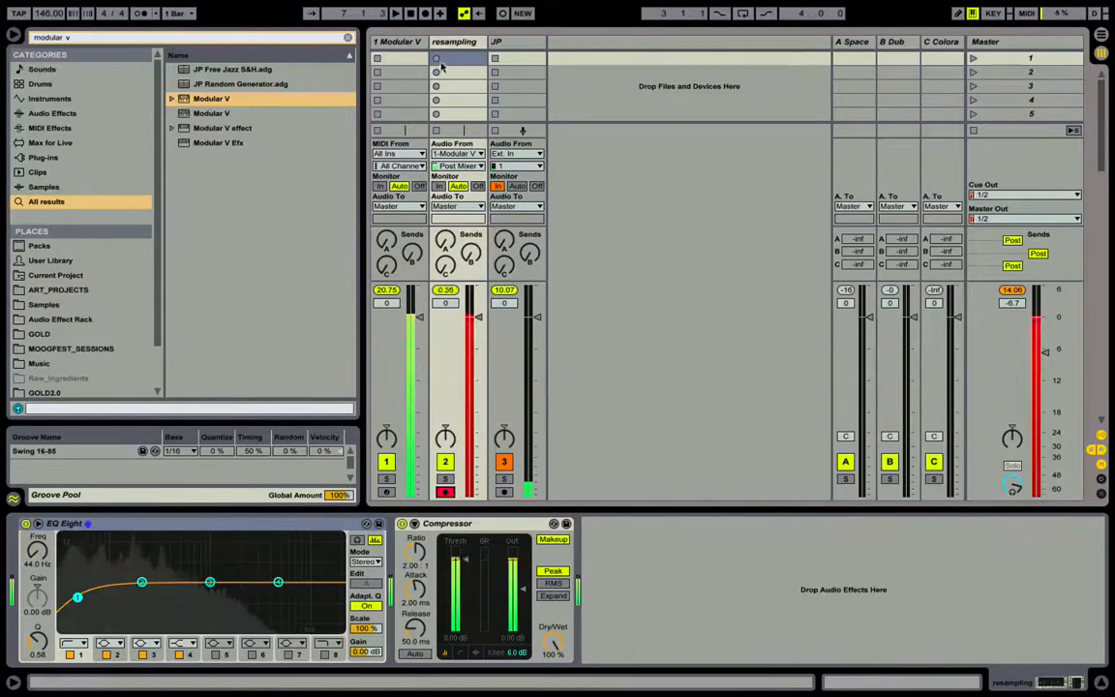
pyautogui.click(445, 462)
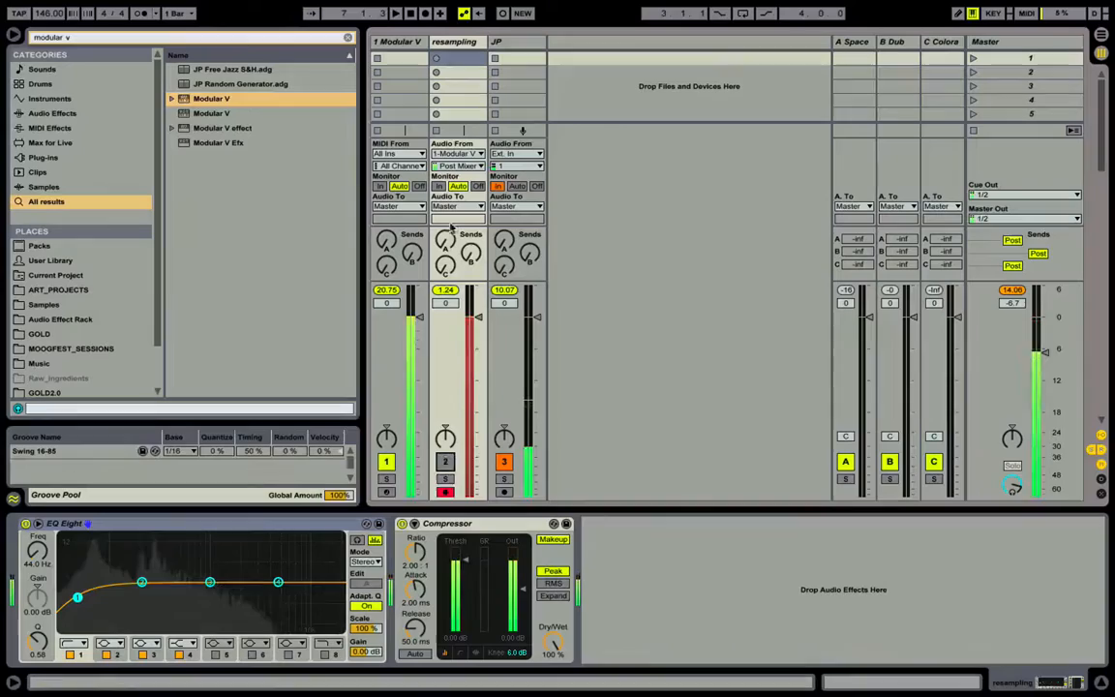
pyautogui.click(437, 59)
# Reopen the synth editor during recording and adjust the first driver's pulse width, mixer channel 3's volume, and Filter 1's cutoff to 147.33 Hz
pyautogui.click(415, 42)
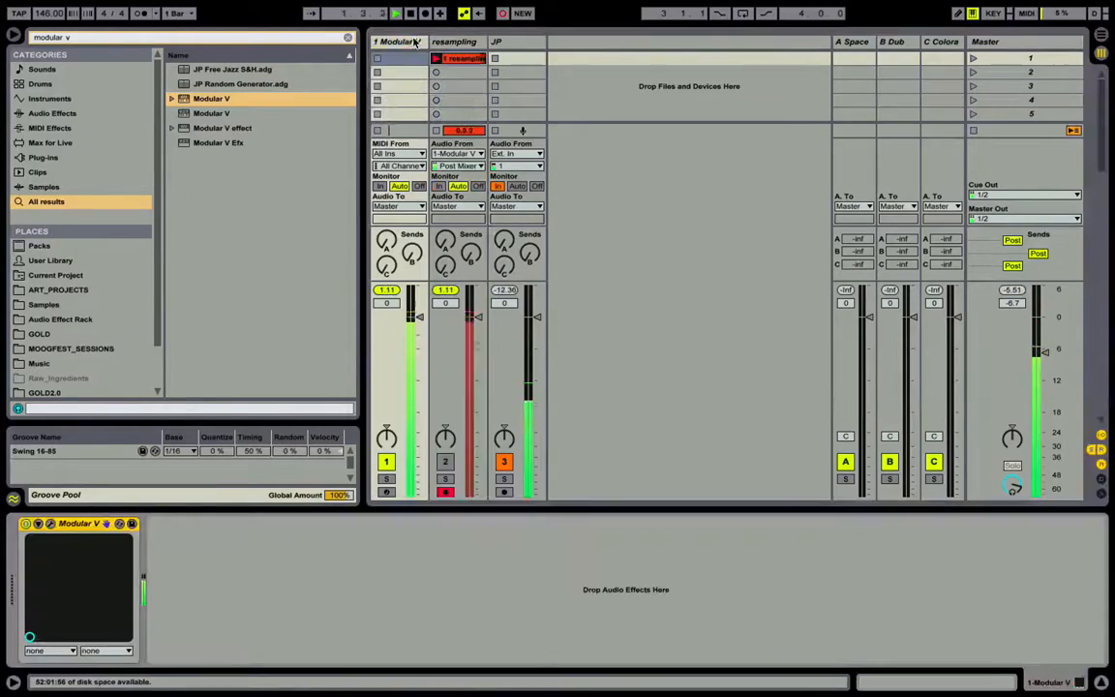
pyautogui.click(50, 524)
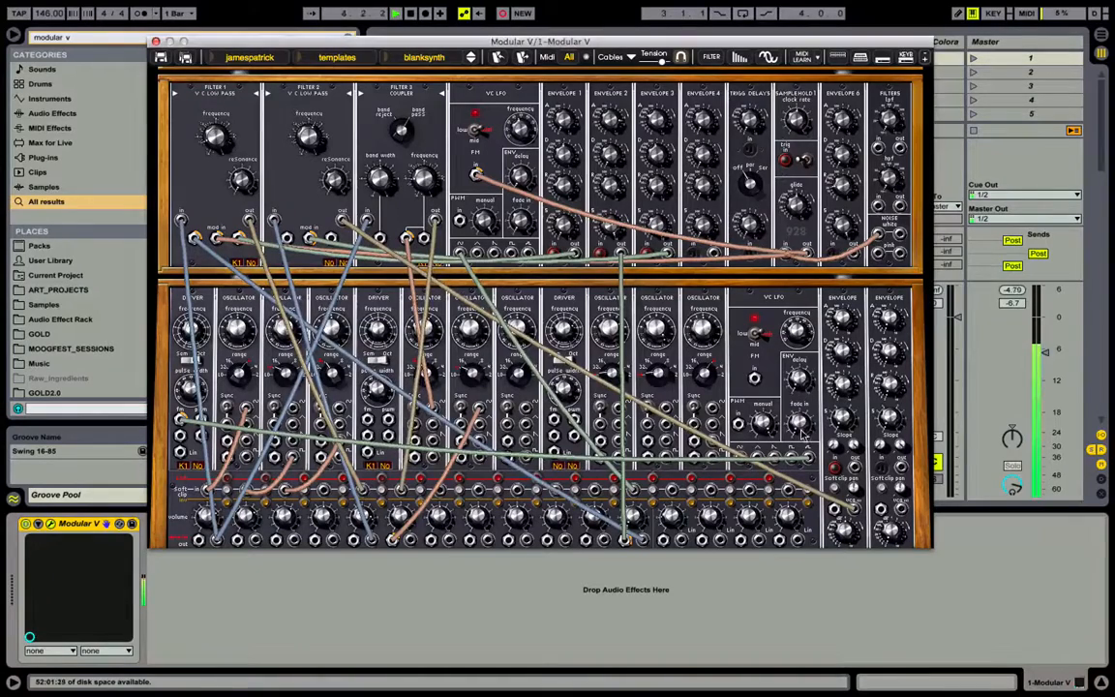
pyautogui.click(802, 432)
pyautogui.click(801, 432)
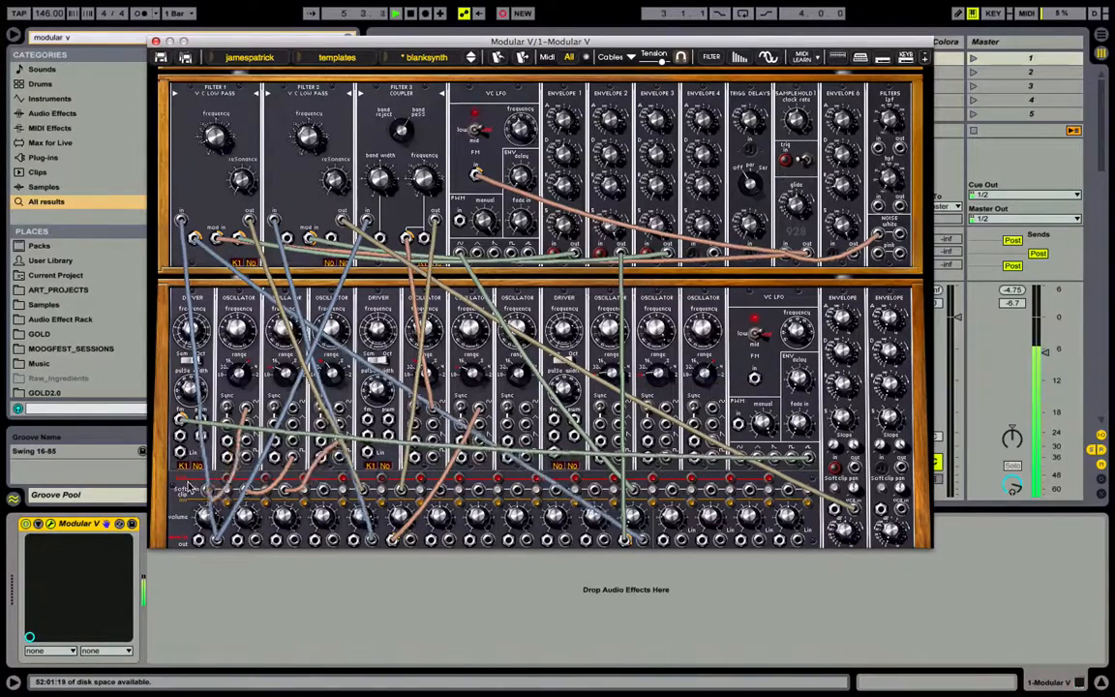
pyautogui.moveTo(190, 393); pyautogui.dragTo(191, 411)
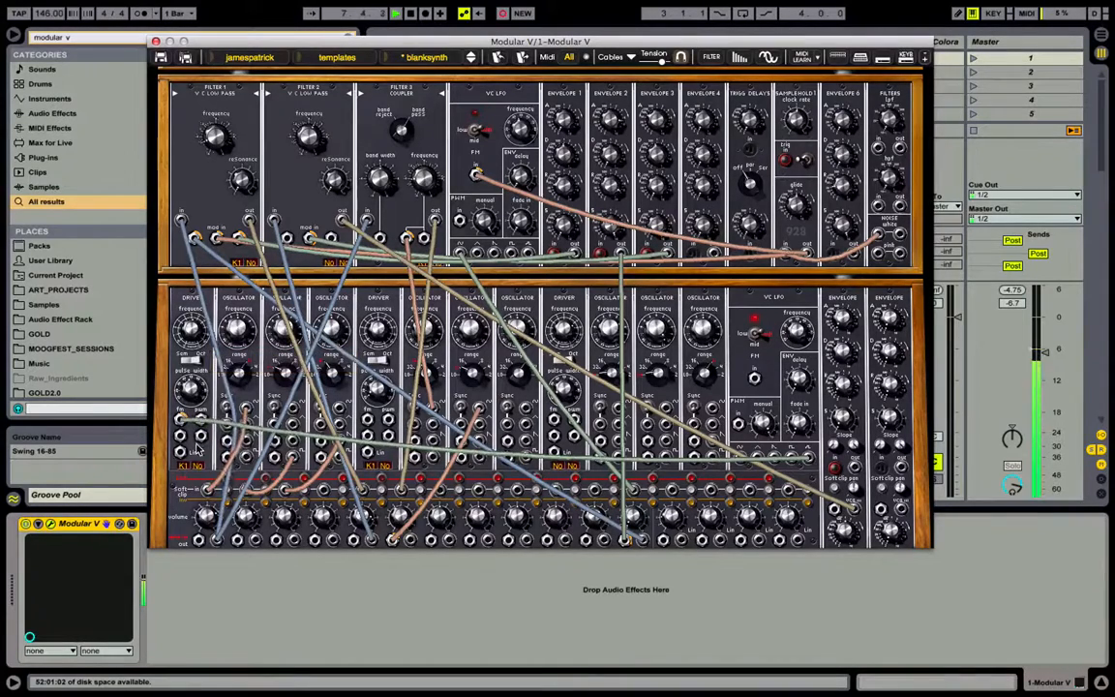
pyautogui.moveTo(282, 516); pyautogui.dragTo(284, 512)
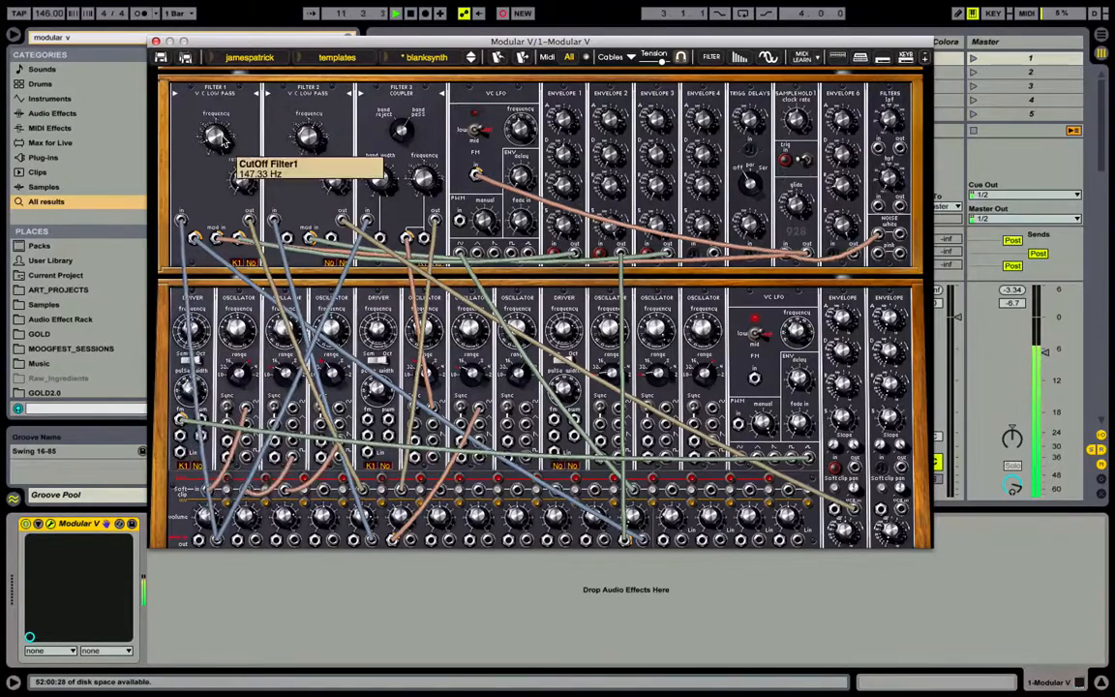
pyautogui.moveTo(215, 242)
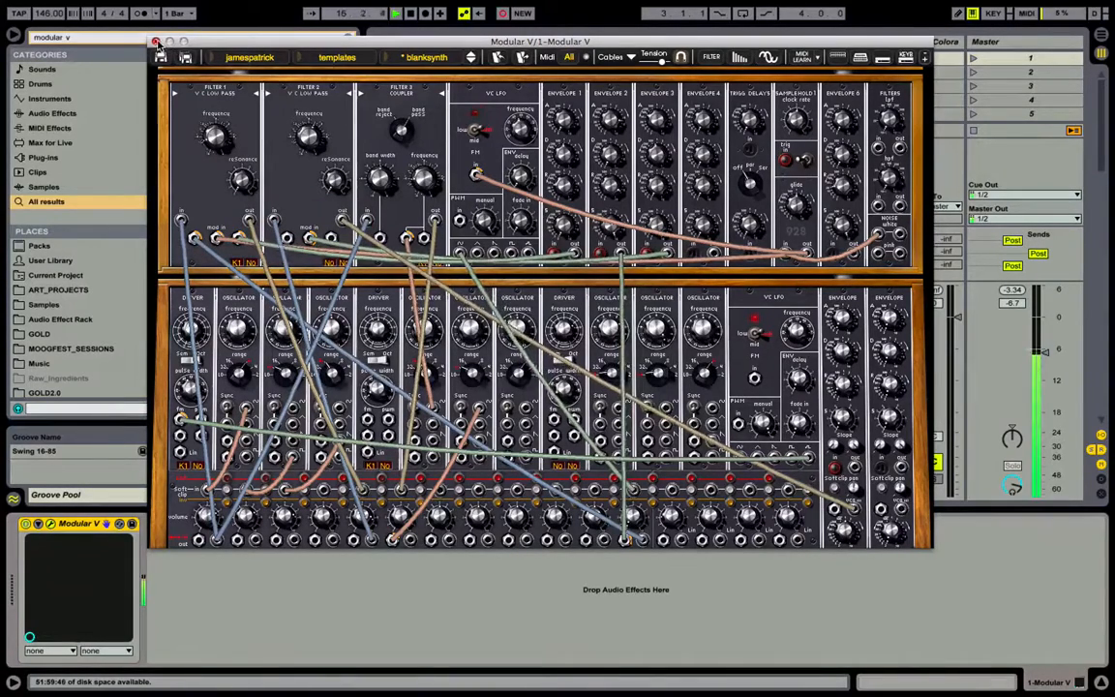
# Close the synth editor, end recording by launching the resampling clip, open its sample view, and mute the Modular V track
pyautogui.click(156, 42)
pyautogui.click(435, 59)
pyautogui.doubleClick(455, 62)
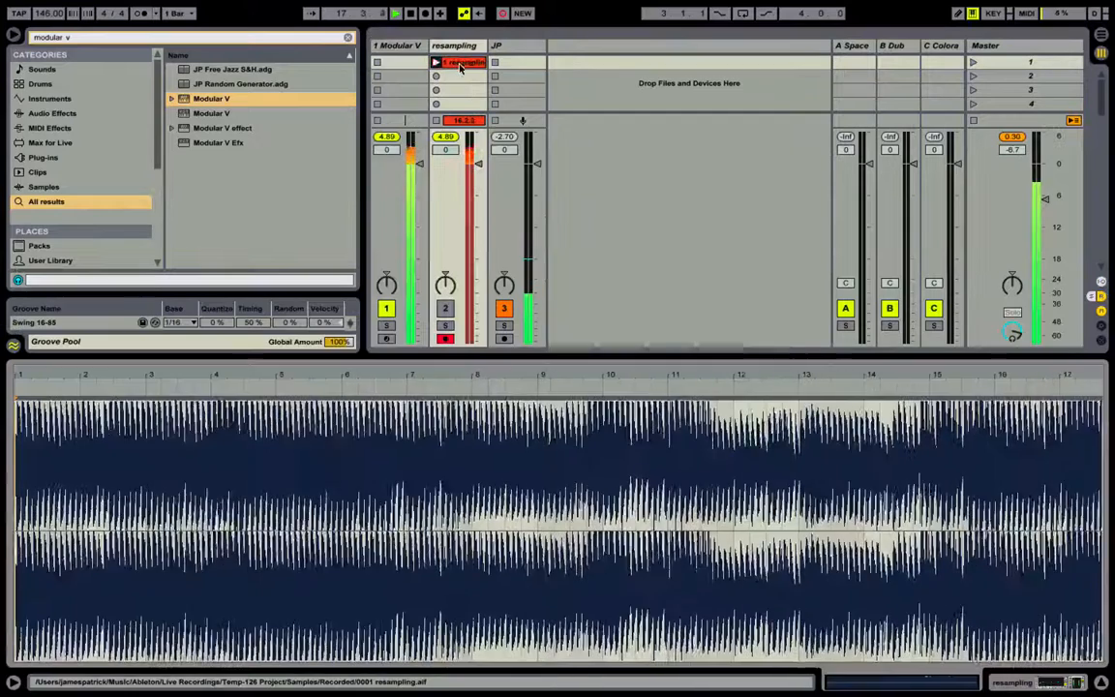
pyautogui.click(386, 308)
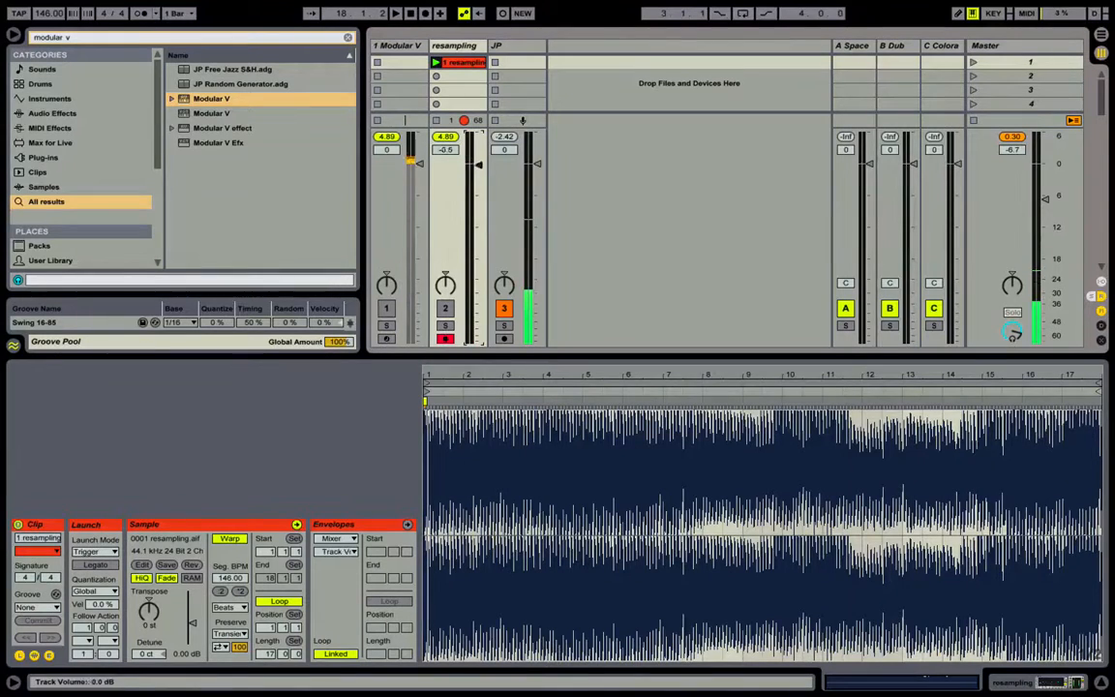
# Loop a one-bar section of the recorded clip, move the loop to position 17.1.1, and unmute the resampling track
pyautogui.moveTo(1022, 429); pyautogui.dragTo(1061, 432)
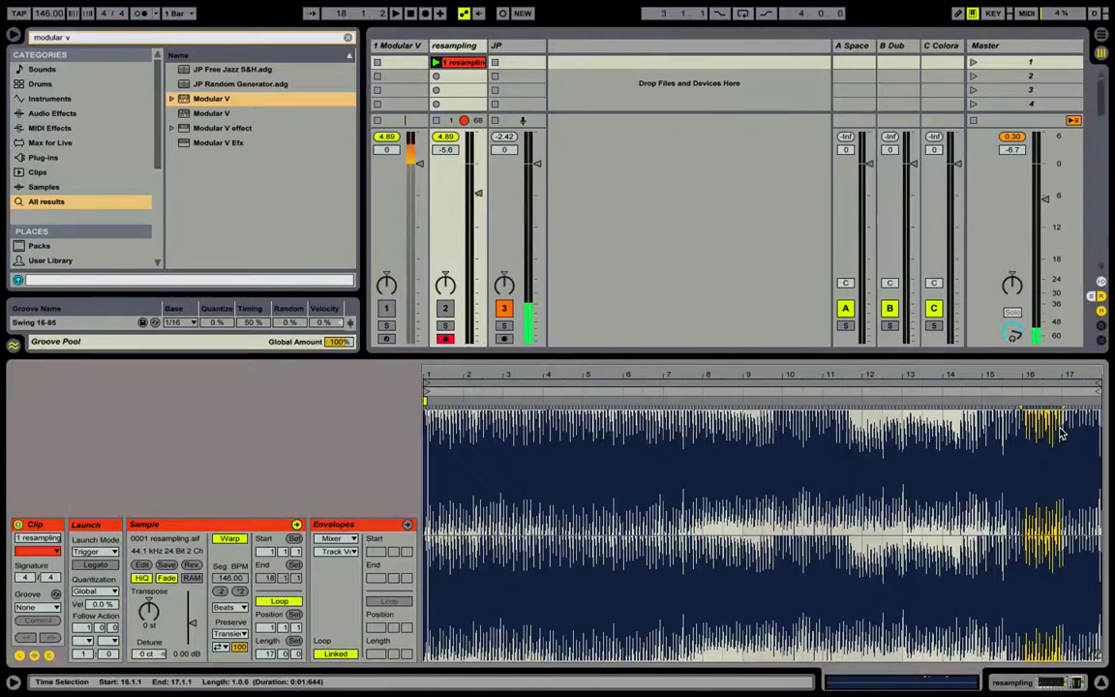
pyautogui.hotkey('ctrl', 'l')
pyautogui.click(446, 308)
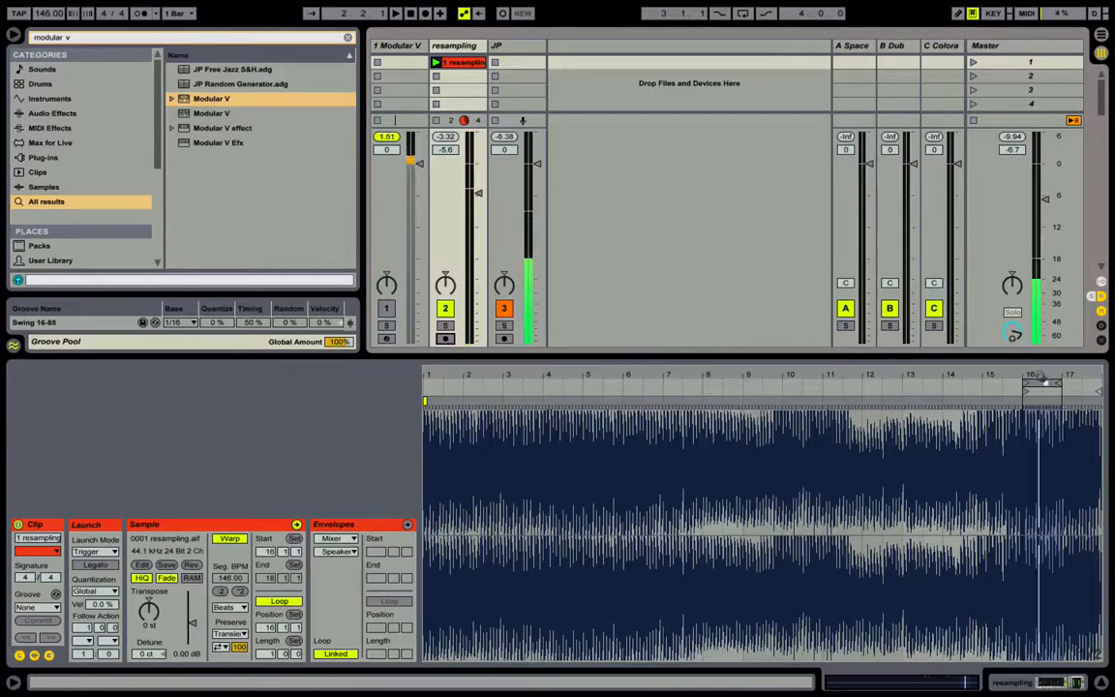
pyautogui.moveTo(1043, 383)
pyautogui.mouseDown()
pyautogui.moveTo(1081, 380)
pyautogui.moveTo(1078, 470)
pyautogui.moveTo(1078, 455)
pyautogui.moveTo(634, 365)
pyautogui.moveTo(639, 387)
pyautogui.moveTo(584, 408)
pyautogui.moveTo(563, 339)
pyautogui.moveTo(1057, 373)
pyautogui.mouseUp()
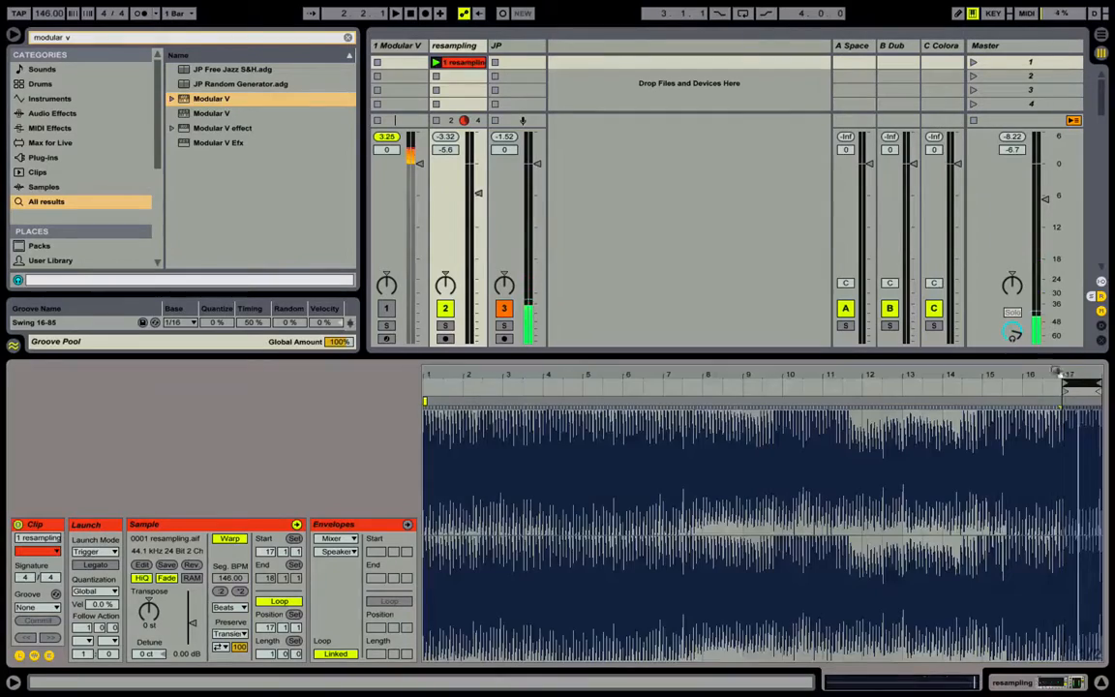
# Set the clip's 1.1.1 position at the first transient near the beginning of the resampled audio
pyautogui.moveTo(427, 376); pyautogui.dragTo(427, 417)
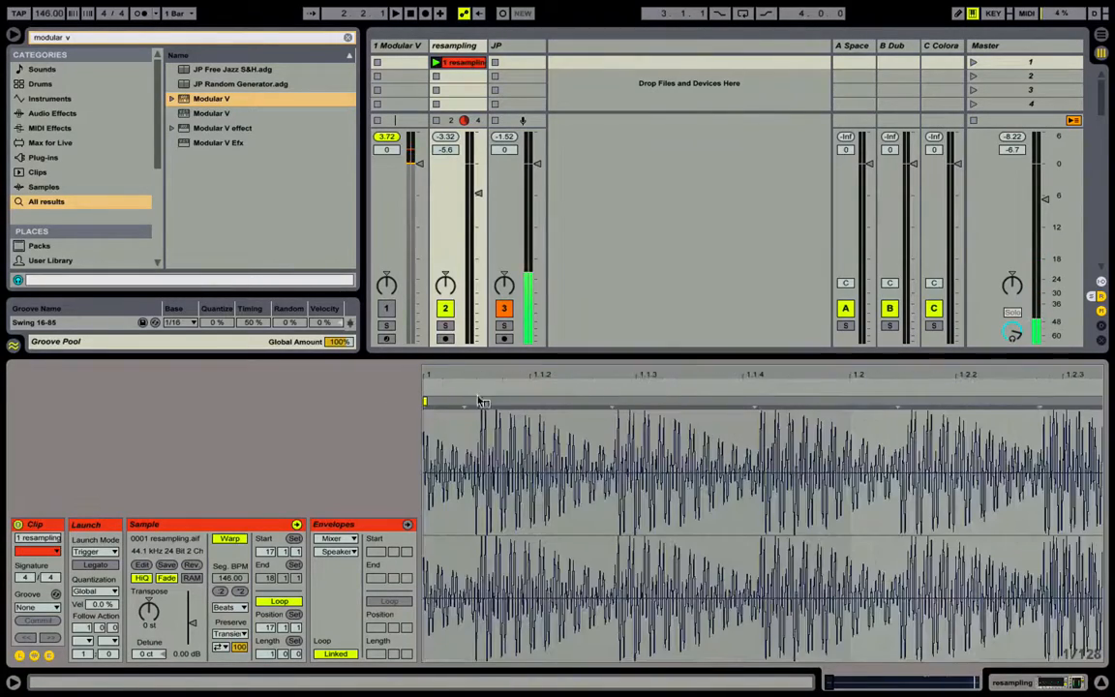
pyautogui.rightClick(471, 414)
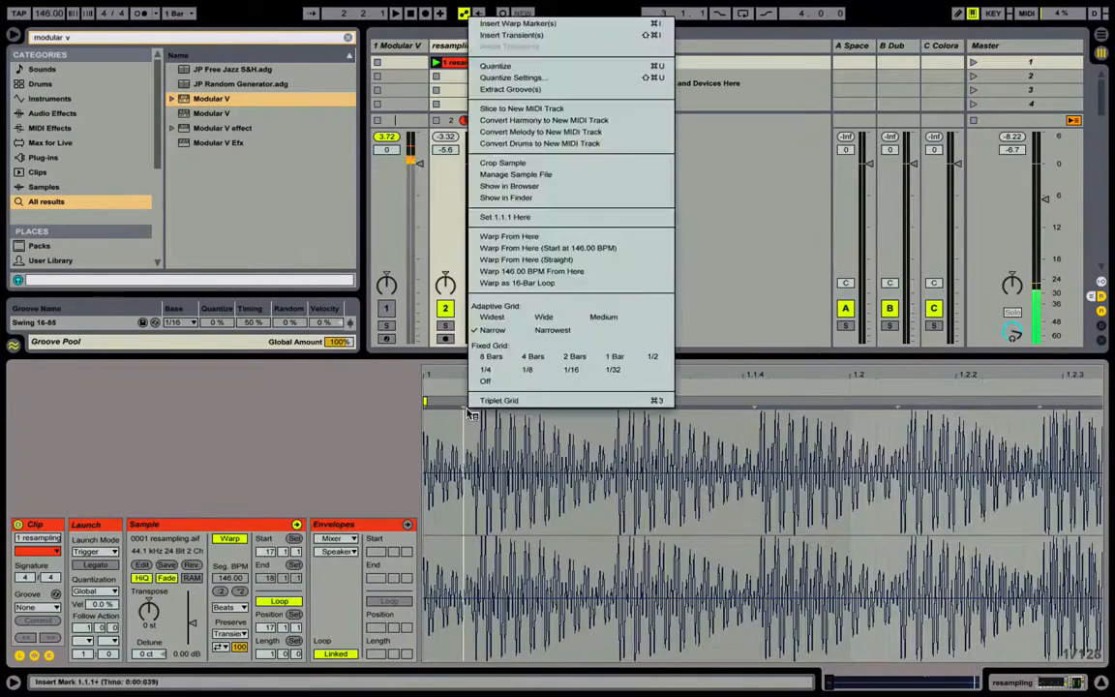
pyautogui.click(520, 219)
# Insert a MIDI track after 1 Modular V, search the browser for kit 909, and load Kit-909 Classic.adg onto it
pyautogui.click(400, 48)
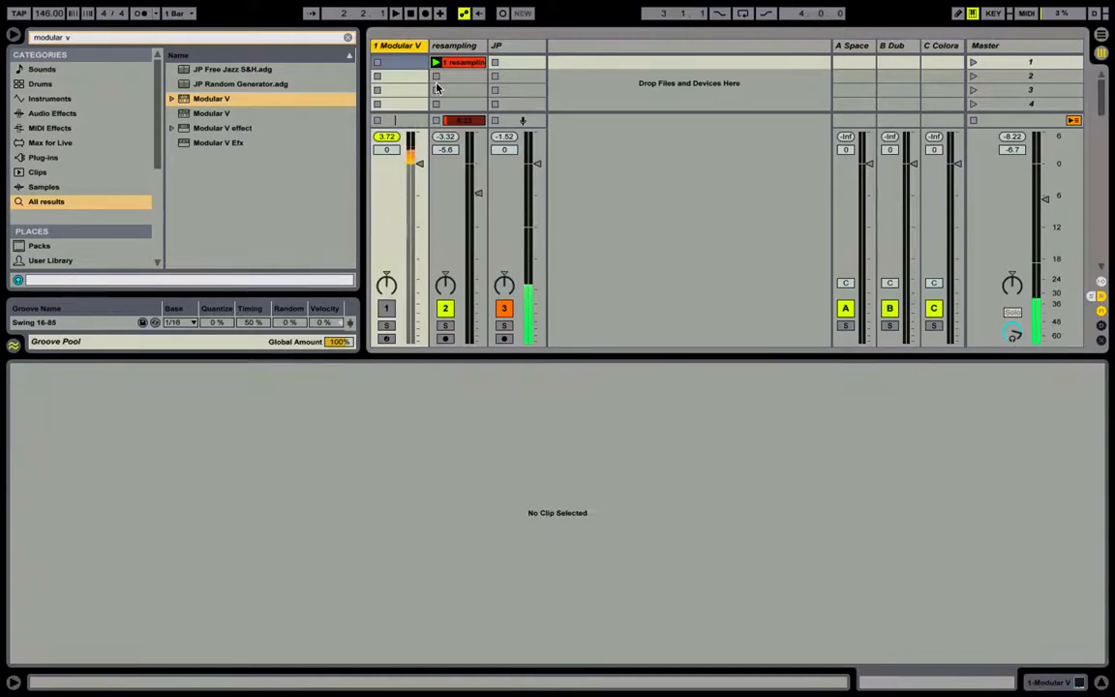
pyautogui.hotkey('ctrl', 'shift', 't')
pyautogui.hotkey('ctrl', 'f')
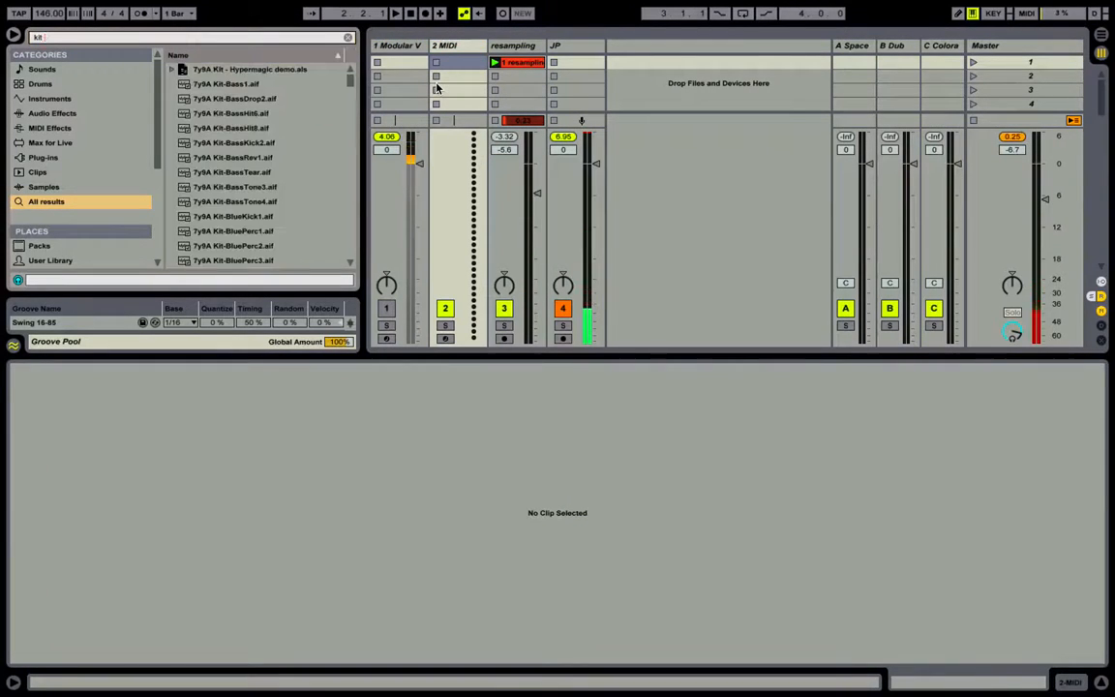
pyautogui.write('909')
pyautogui.press('Down')
pyautogui.press('Down')
pyautogui.press('Down')
pyautogui.press('Down')
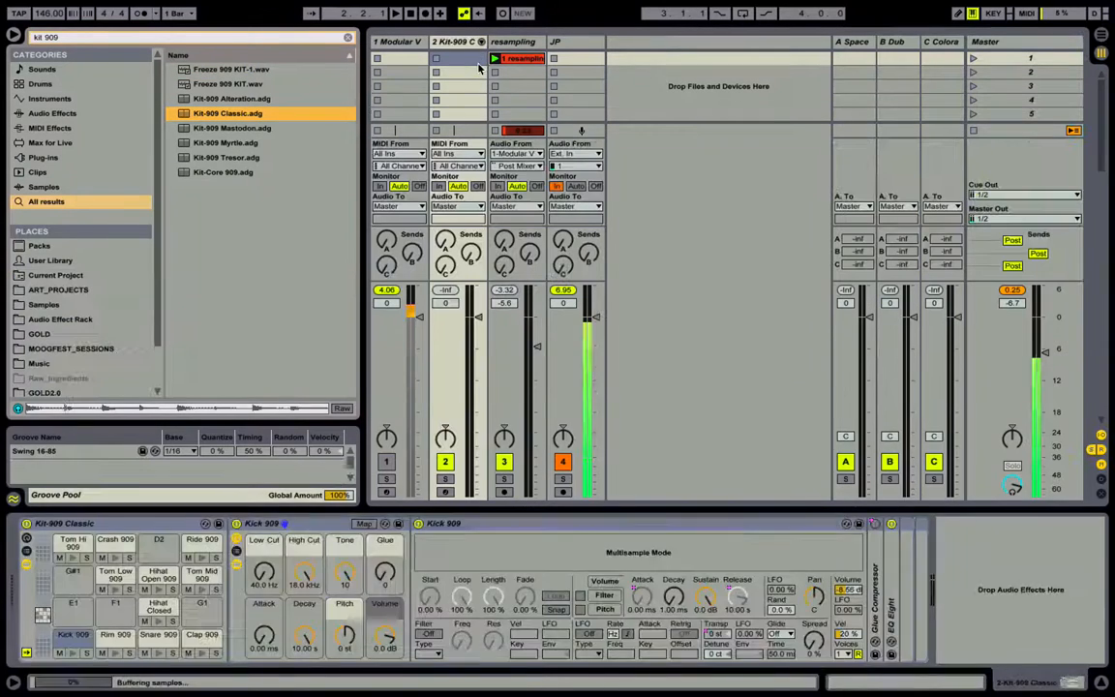
# Create a MIDI clip in the 909 track's first slot with a Kick 909 note at 1.1.1 and a one-beat loop
pyautogui.doubleClick(478, 65)
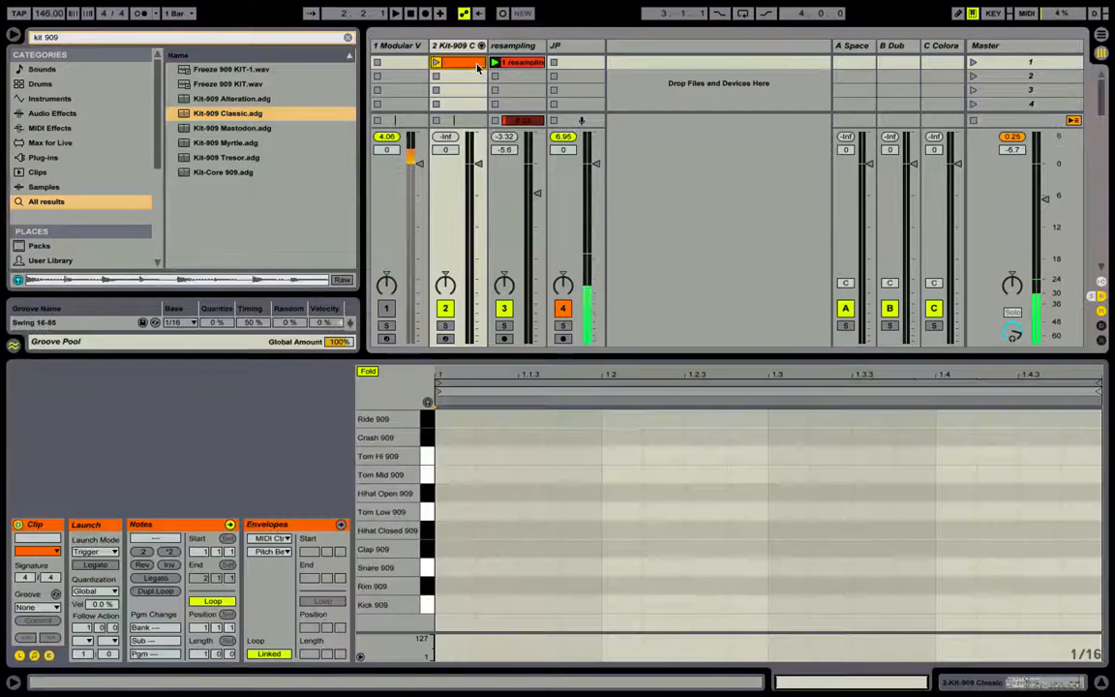
pyautogui.doubleClick(469, 604)
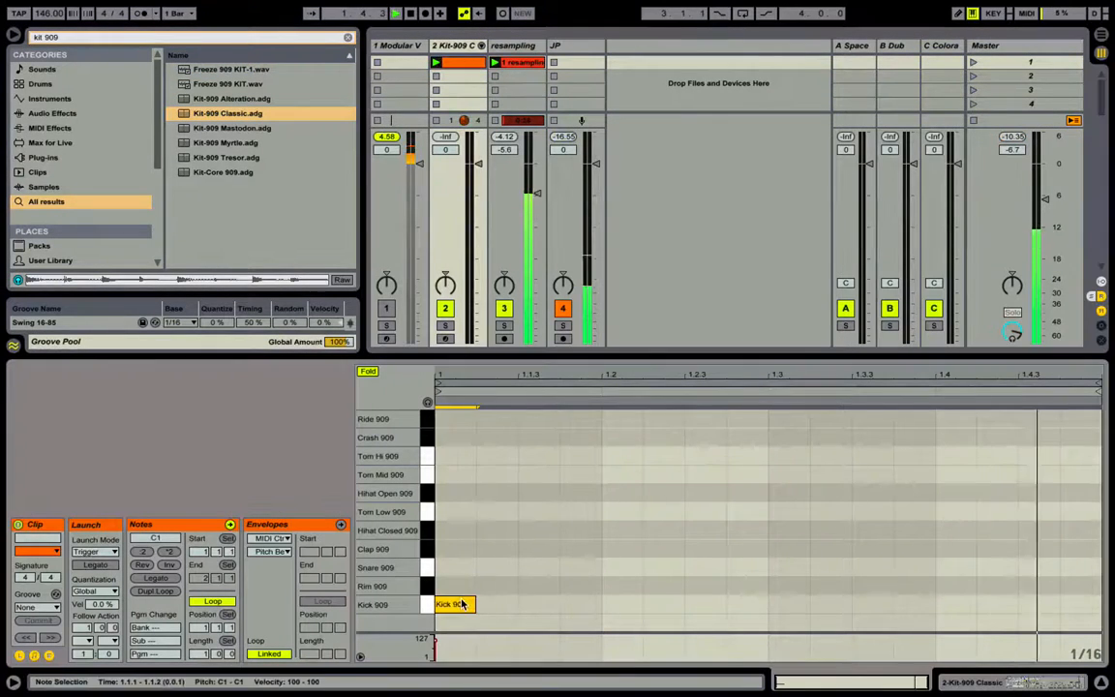
pyautogui.moveTo(468, 384); pyautogui.dragTo(601, 384)
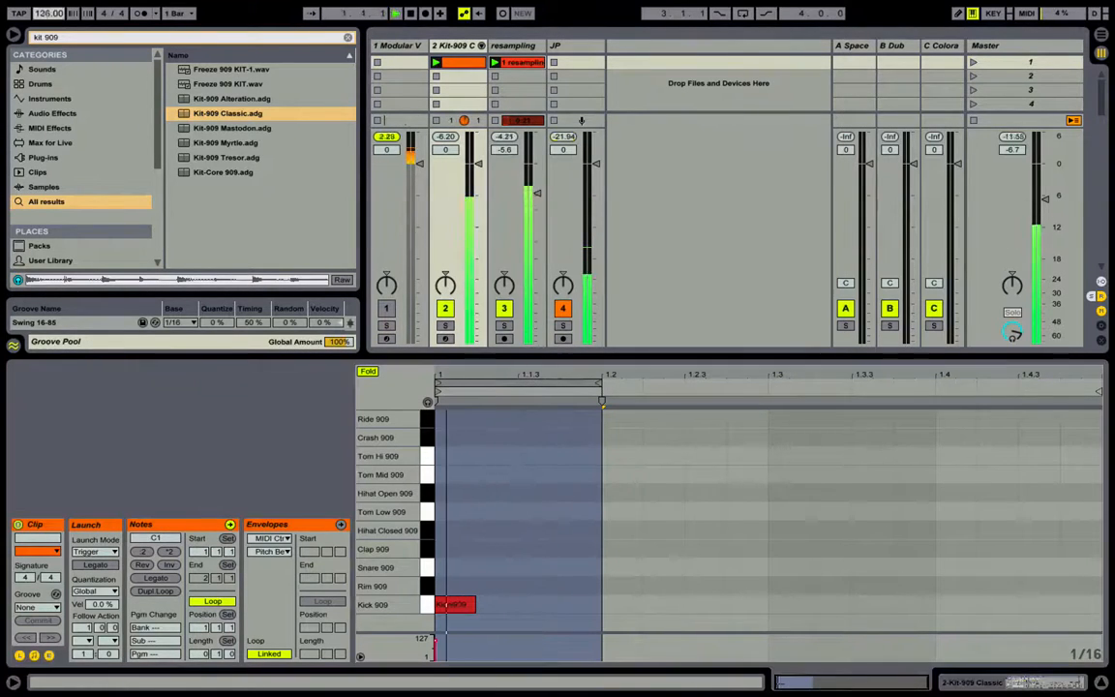
# Set the project tempo back to 146.00 and lengthen the kick clip's loop to one full bar
pyautogui.moveTo(38, 13); pyautogui.dragTo(39, 12)
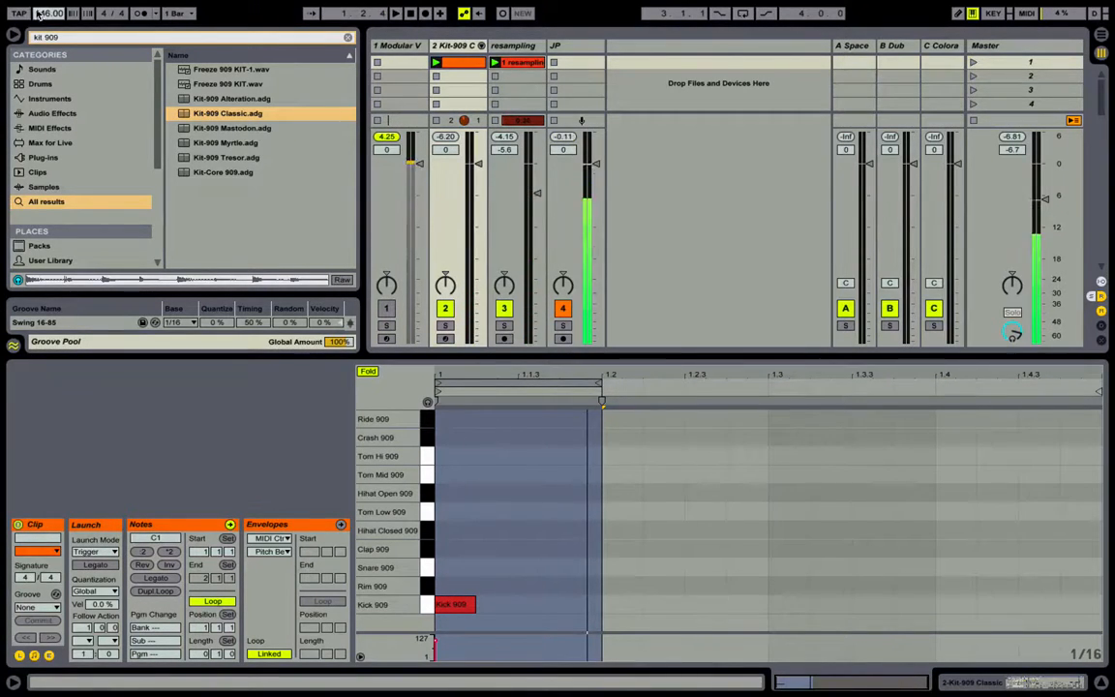
pyautogui.click(473, 382)
pyautogui.hotkey('ctrl', 'Up')
pyautogui.hotkey('ctrl', 'Up')
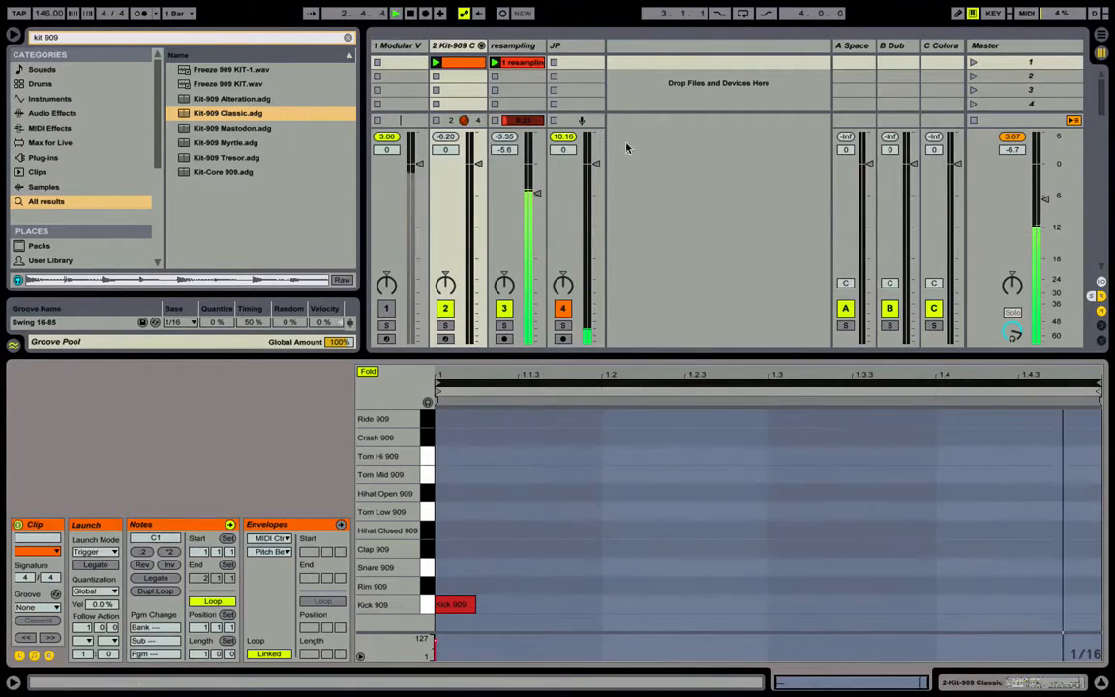
# Open the resampled clip, move its one-bar loop to position 7.3.1, and audition it at half length before restoring one bar
pyautogui.click(539, 66)
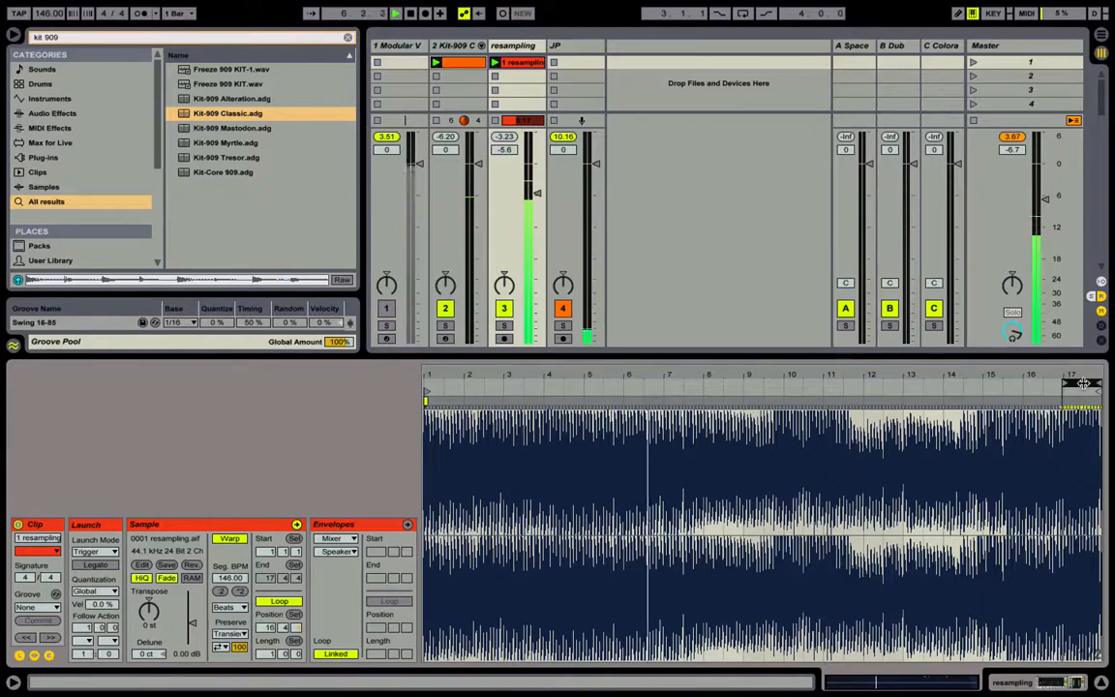
pyautogui.moveTo(1080, 383); pyautogui.dragTo(705, 369)
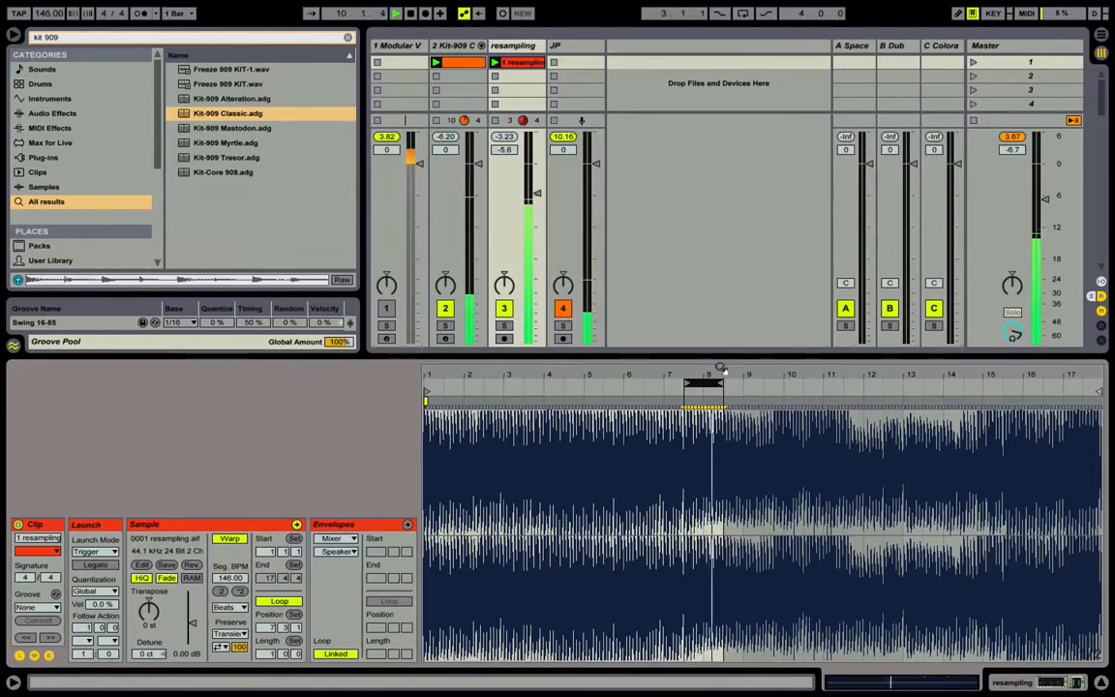
pyautogui.moveTo(705, 369); pyautogui.dragTo(661, 378)
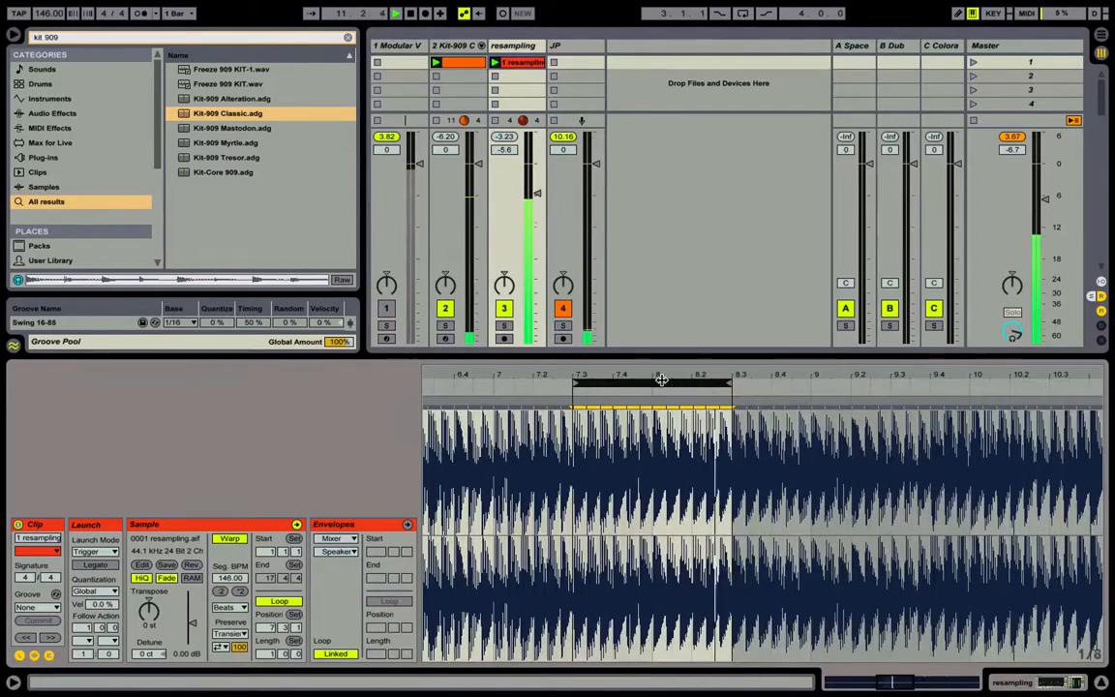
pyautogui.hotkey('ctrl', 'Down')
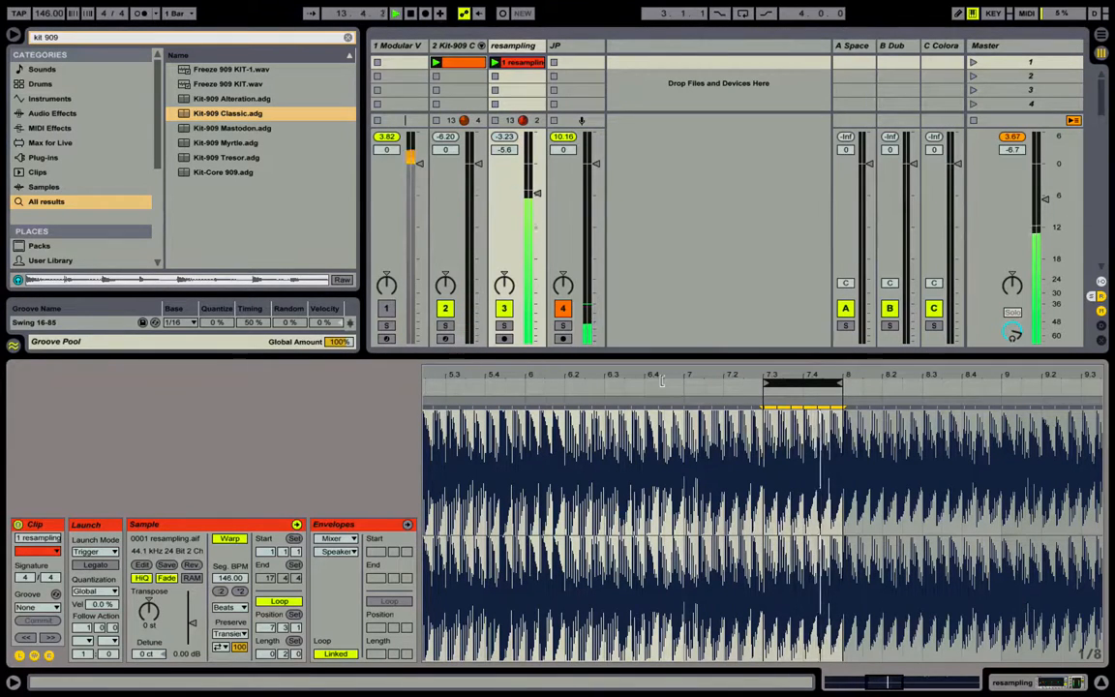
pyautogui.hotkey('ctrl', 'Up')
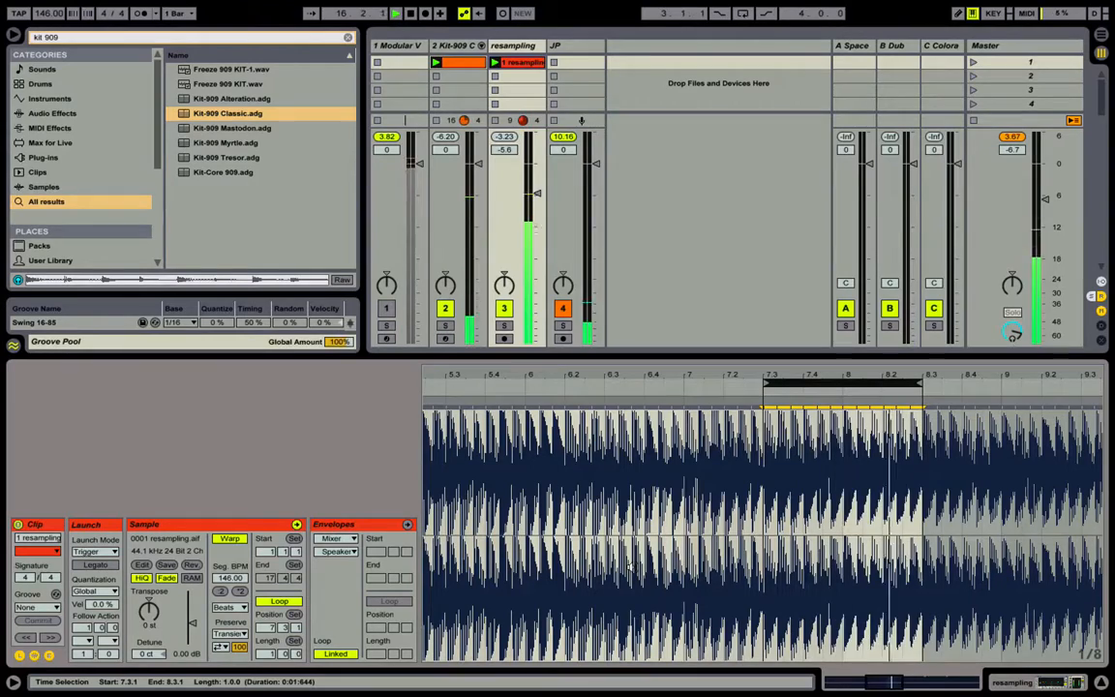
# Zoom in on the looped section of the resampled clip and mark the waveform at 8.1.1
pyautogui.moveTo(859, 374); pyautogui.dragTo(795, 412)
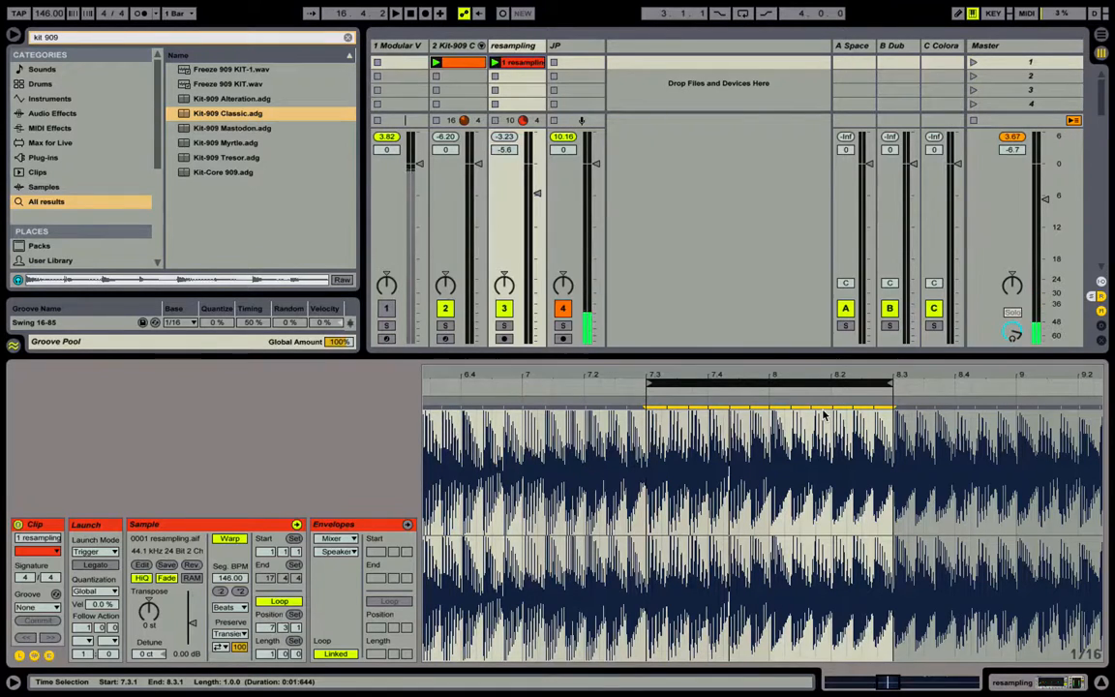
pyautogui.click(707, 401)
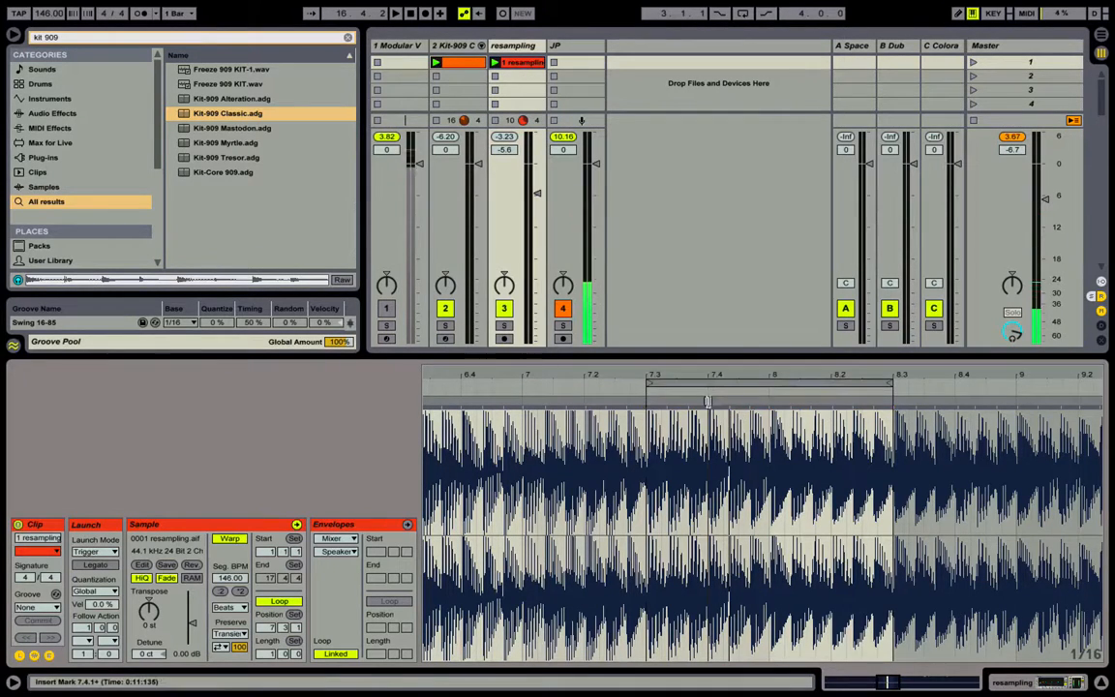
pyautogui.click(770, 402)
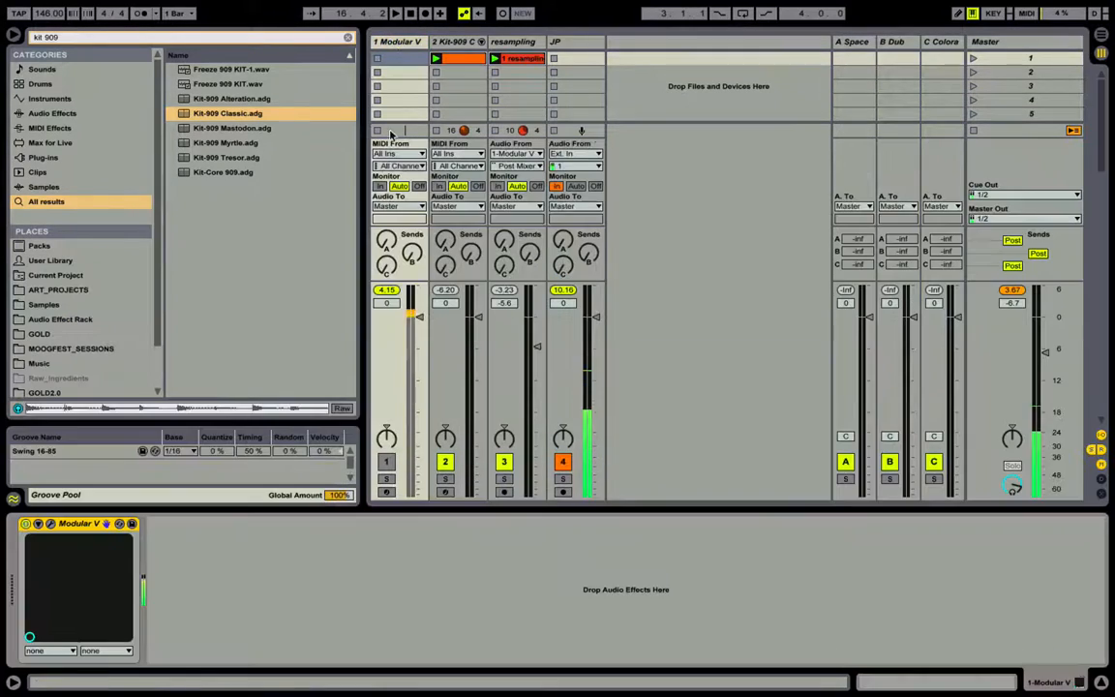
# Reopen the Modular V editor to examine the lower VC LFO's frequency control, and close it again
pyautogui.click(51, 524)
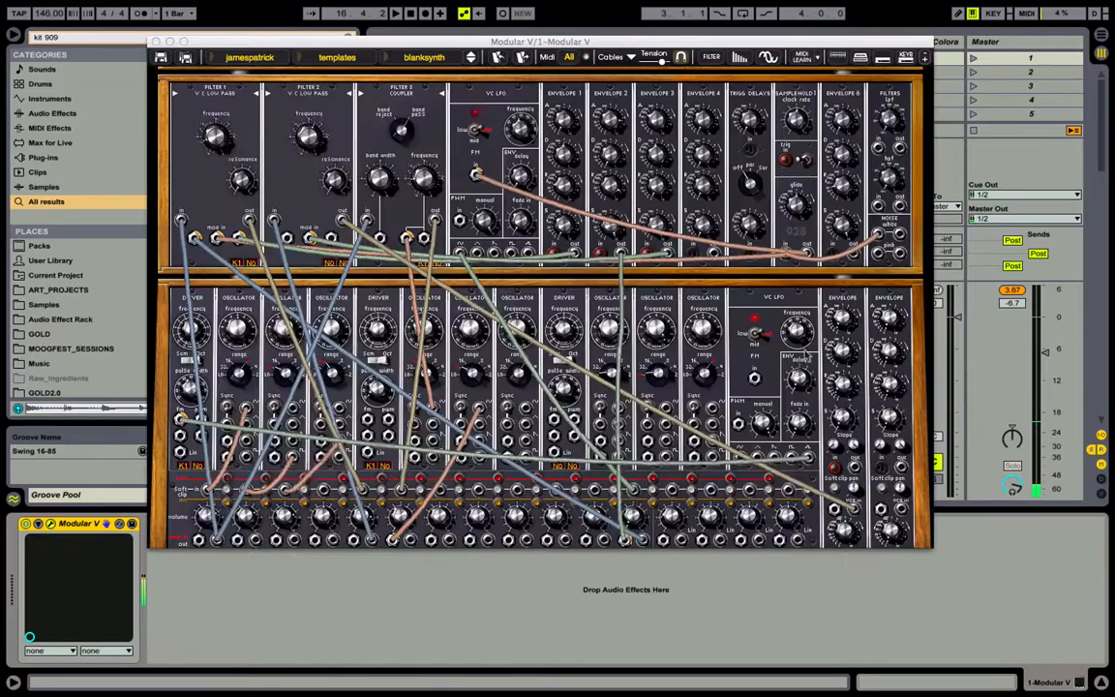
pyautogui.moveTo(798, 337)
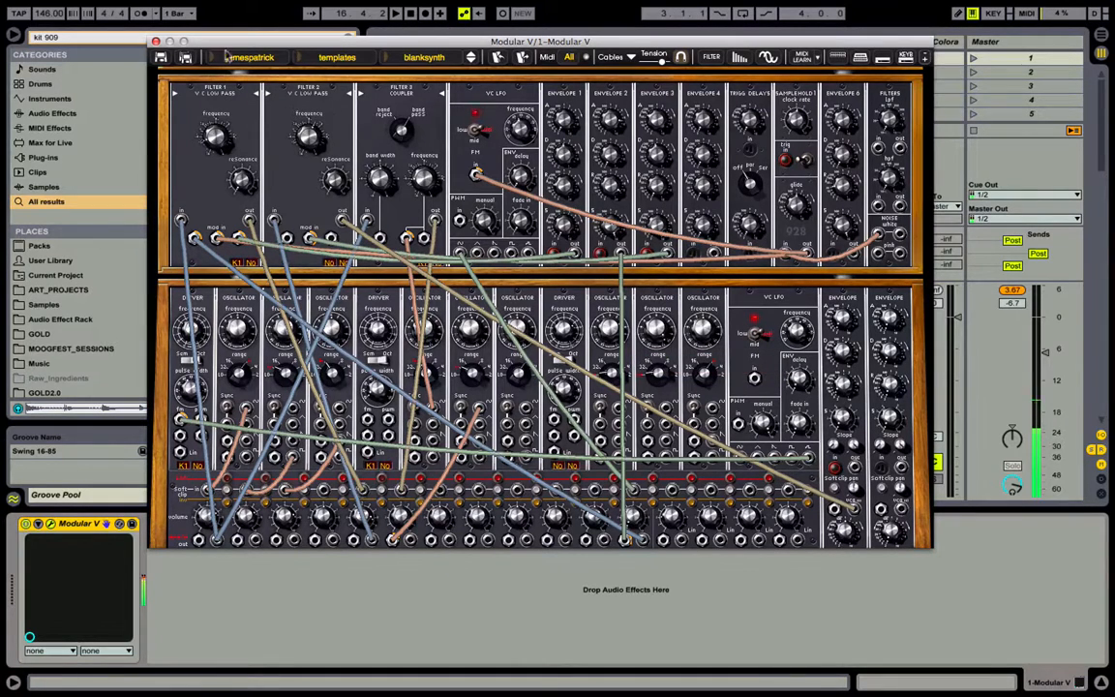
pyautogui.click(156, 42)
# Return to the resampled clip and set its 1.1.1 position at the loop start, 7.3.1
pyautogui.doubleClick(528, 62)
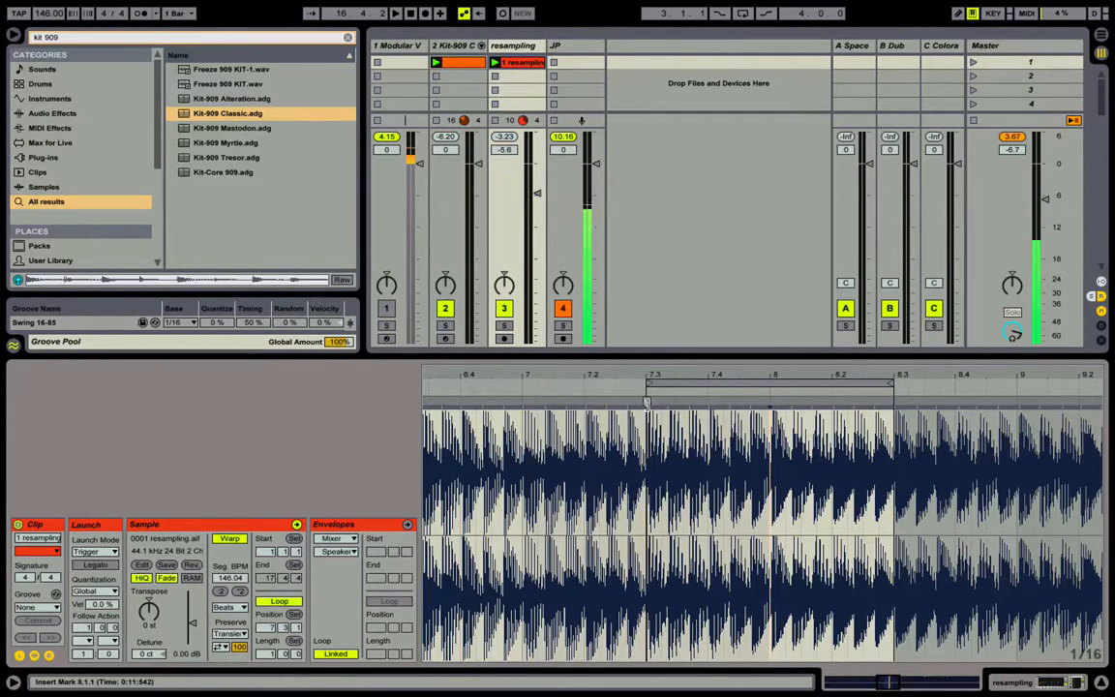
pyautogui.rightClick(649, 411)
pyautogui.click(699, 213)
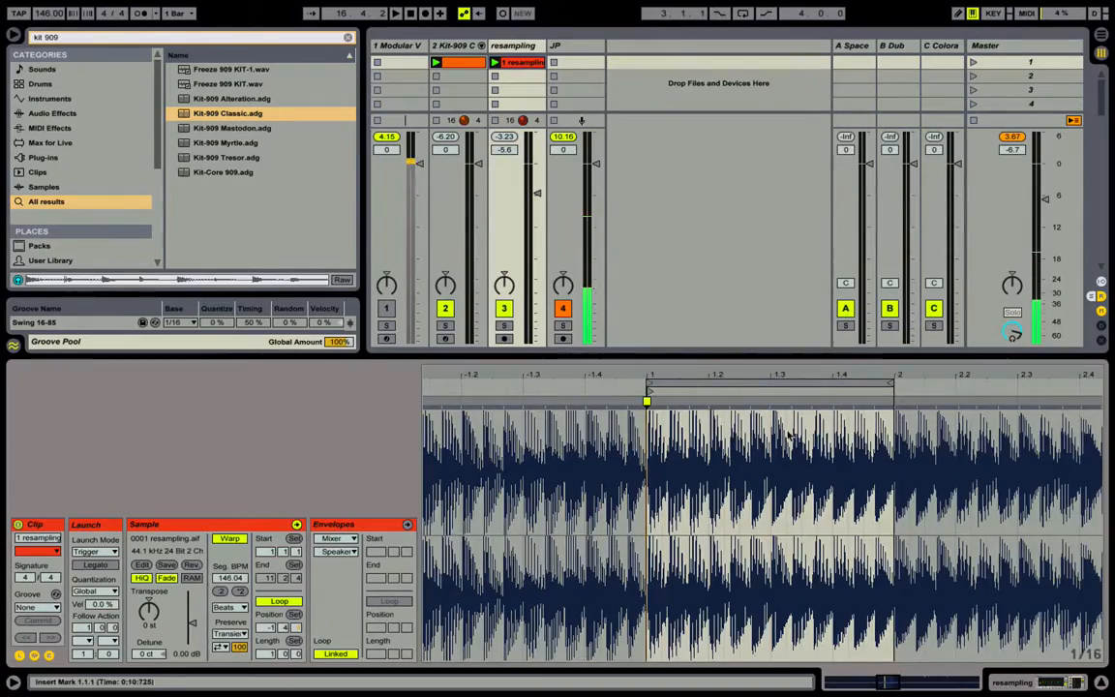
# Warp the resampled clip against beat 1.2.1 and halve its segment tempo to 106.84 BPM
pyautogui.moveTo(695, 371)
pyautogui.mouseDown()
pyautogui.moveTo(719, 401)
pyautogui.moveTo(748, 401)
pyautogui.mouseUp()
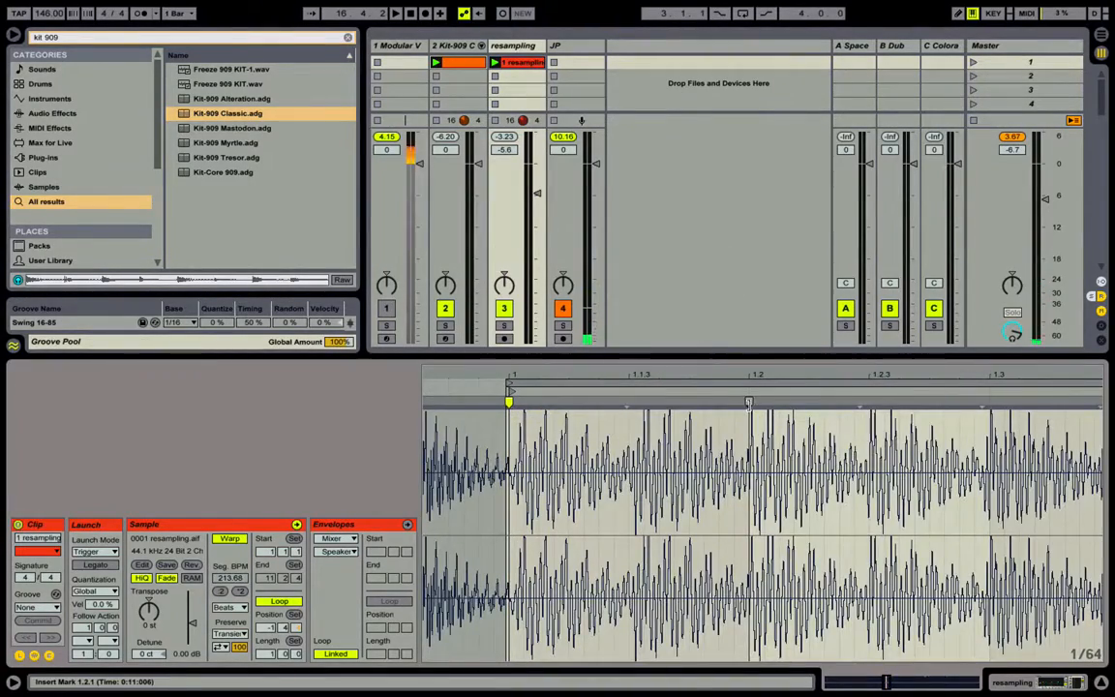
pyautogui.click(221, 590)
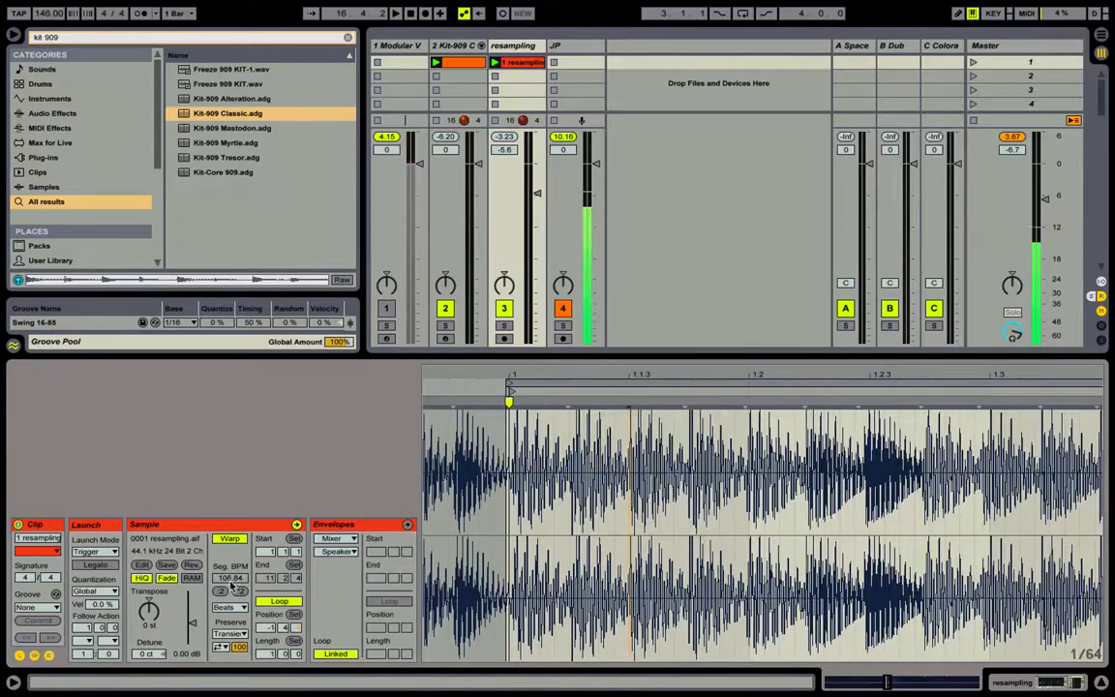
# Set the project tempo to 108.00, place the resampled clip's one-bar loop at position 1.1.1, and play it with the kick
pyautogui.moveTo(47, 13); pyautogui.dragTo(46, 50)
pyautogui.press('space')
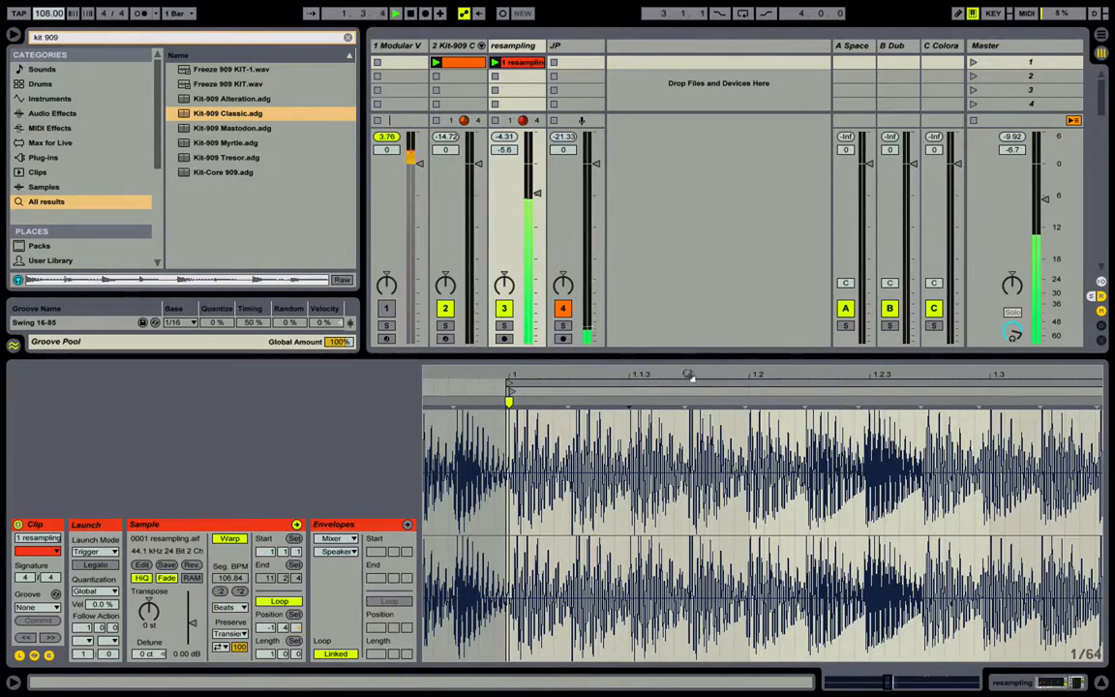
pyautogui.moveTo(689, 375); pyautogui.dragTo(696, 368)
pyautogui.press('space')
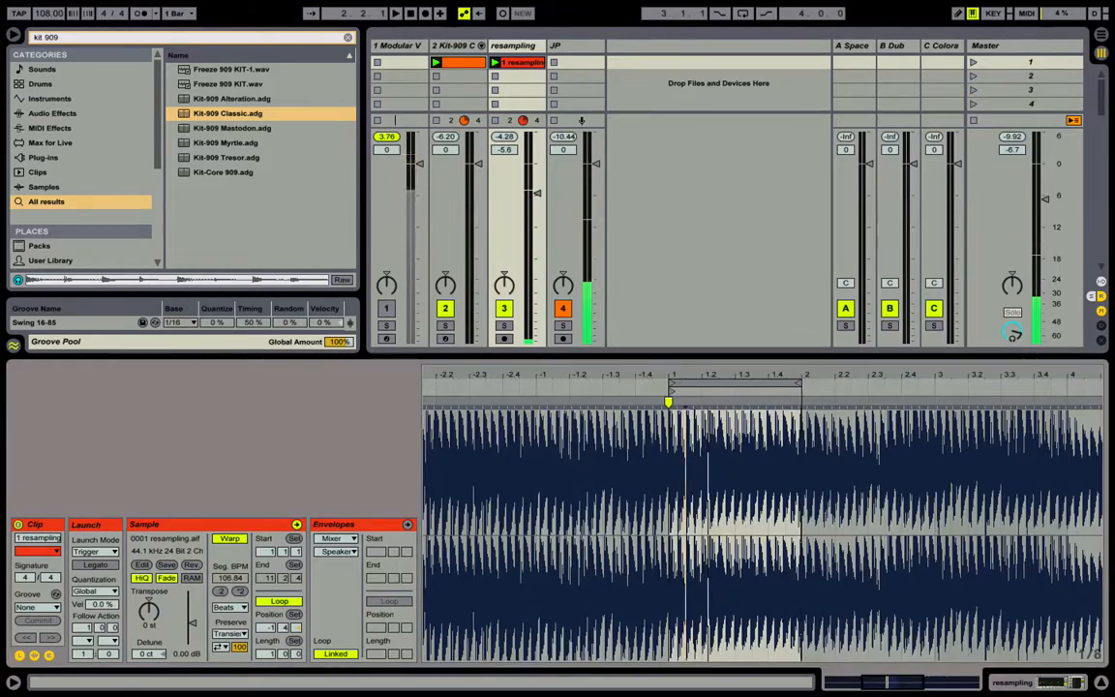
pyautogui.moveTo(801, 375)
pyautogui.mouseDown()
pyautogui.moveTo(807, 403)
pyautogui.moveTo(800, 383)
pyautogui.moveTo(759, 362)
pyautogui.moveTo(771, 339)
pyautogui.moveTo(832, 327)
pyautogui.mouseUp()
pyautogui.press('space')
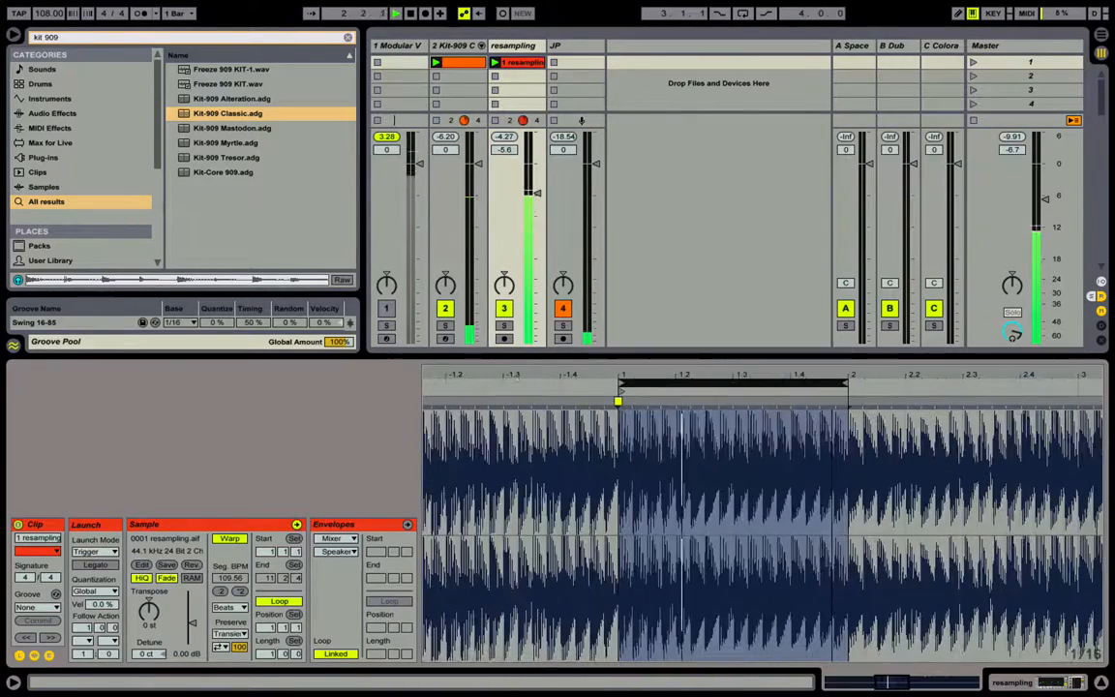
# Duplicate the kick clip into the second slot, shorten the copy's loop to one beat, and launch it
pyautogui.click(460, 64)
pyautogui.hotkey('ctrl', 'd')
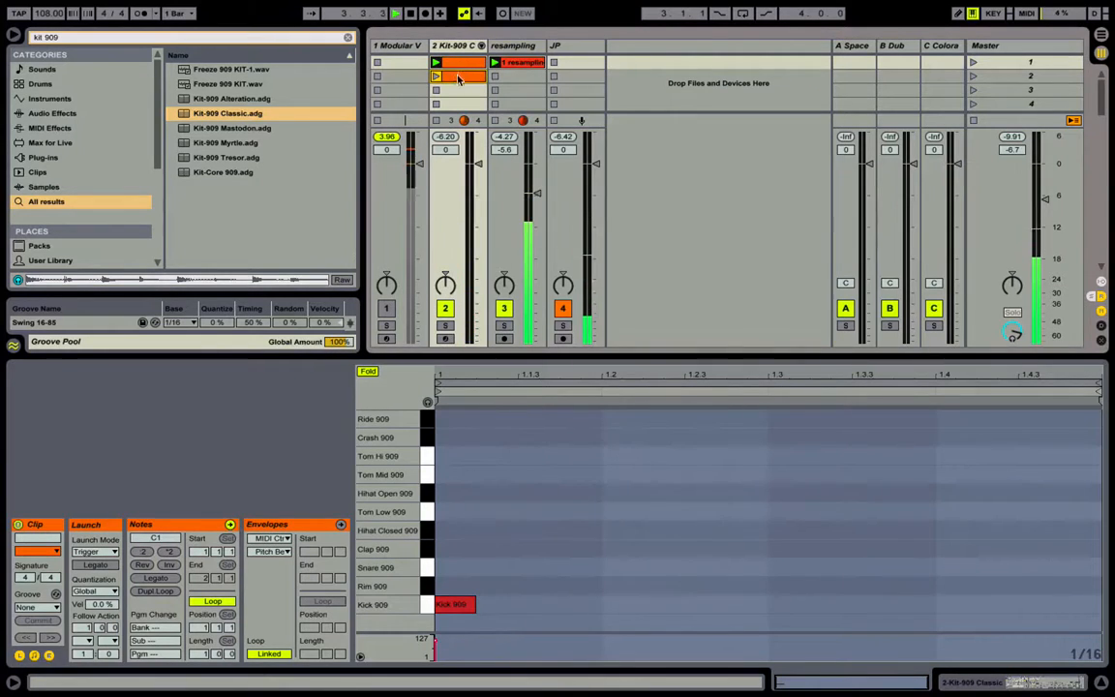
pyautogui.doubleClick(459, 79)
pyautogui.click(507, 384)
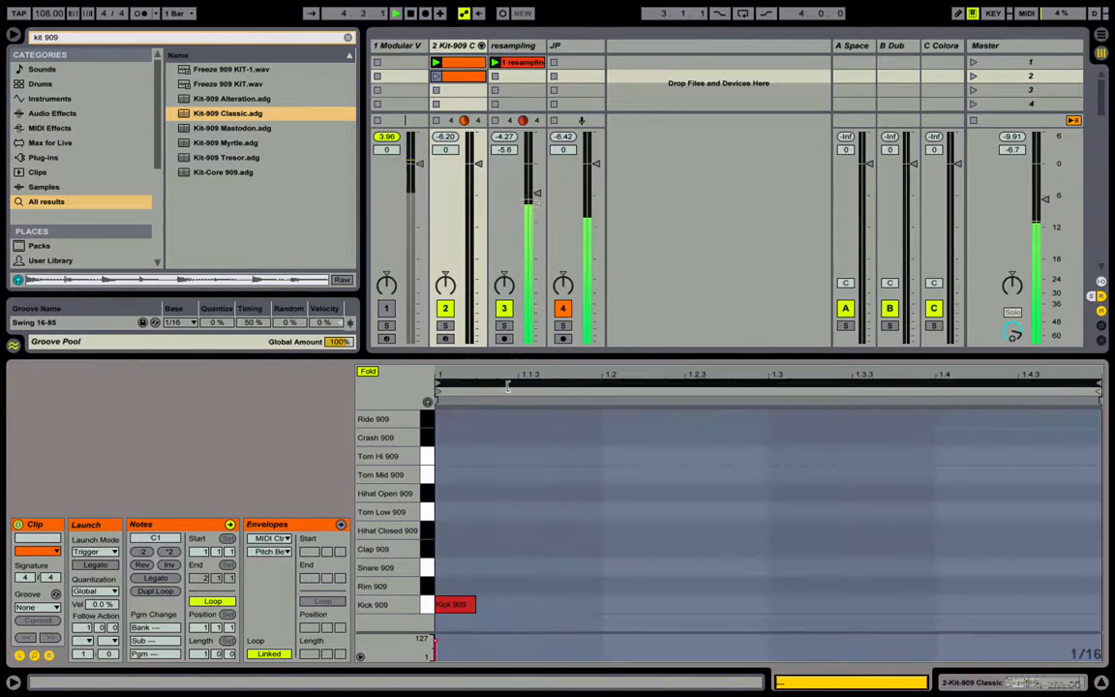
pyautogui.hotkey('ctrl', 'Down')
pyautogui.hotkey('ctrl', 'Down')
pyautogui.click(436, 76)
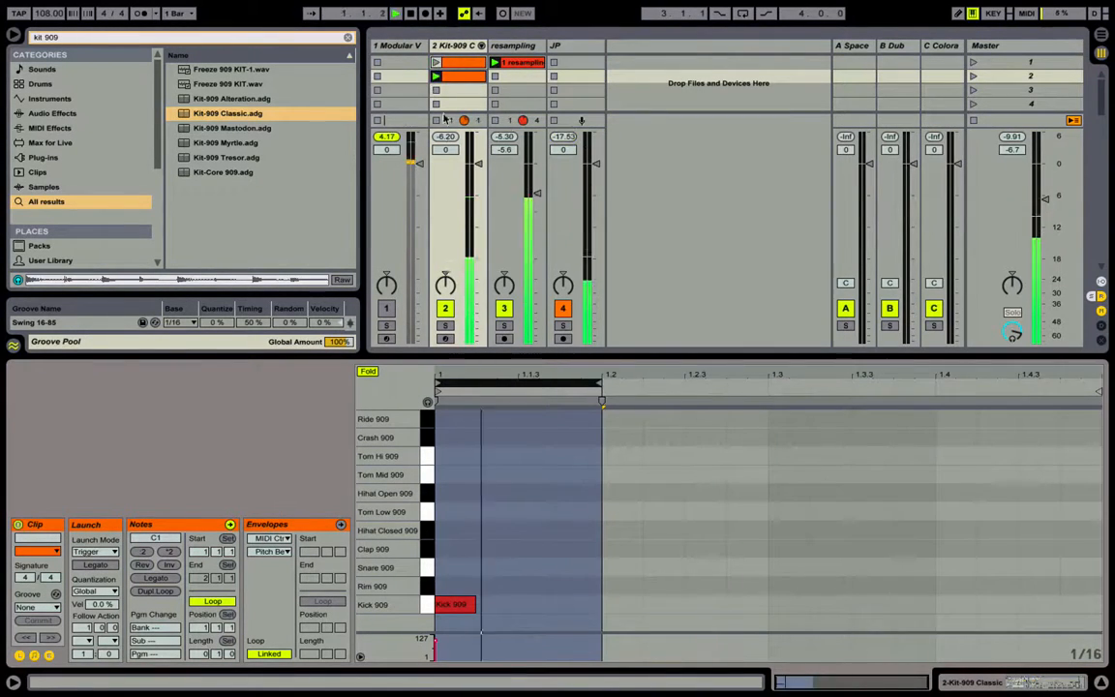
# Add a Compressor to the end of the resampling track's effect chain
pyautogui.click(513, 45)
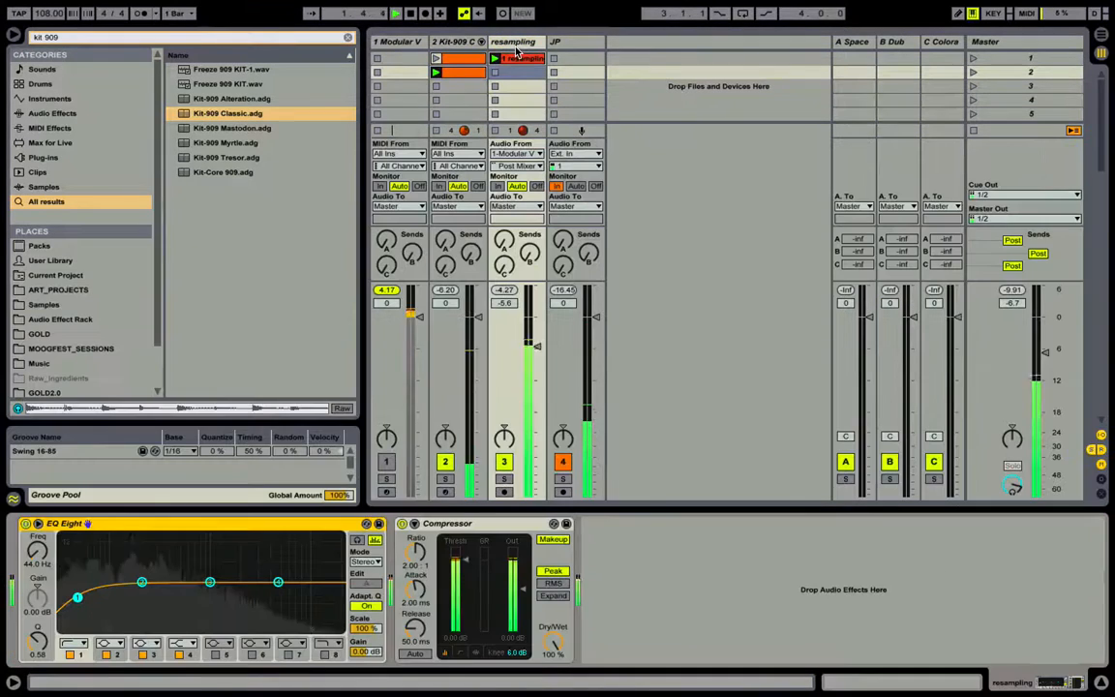
pyautogui.hotkey('ctrl', 'f')
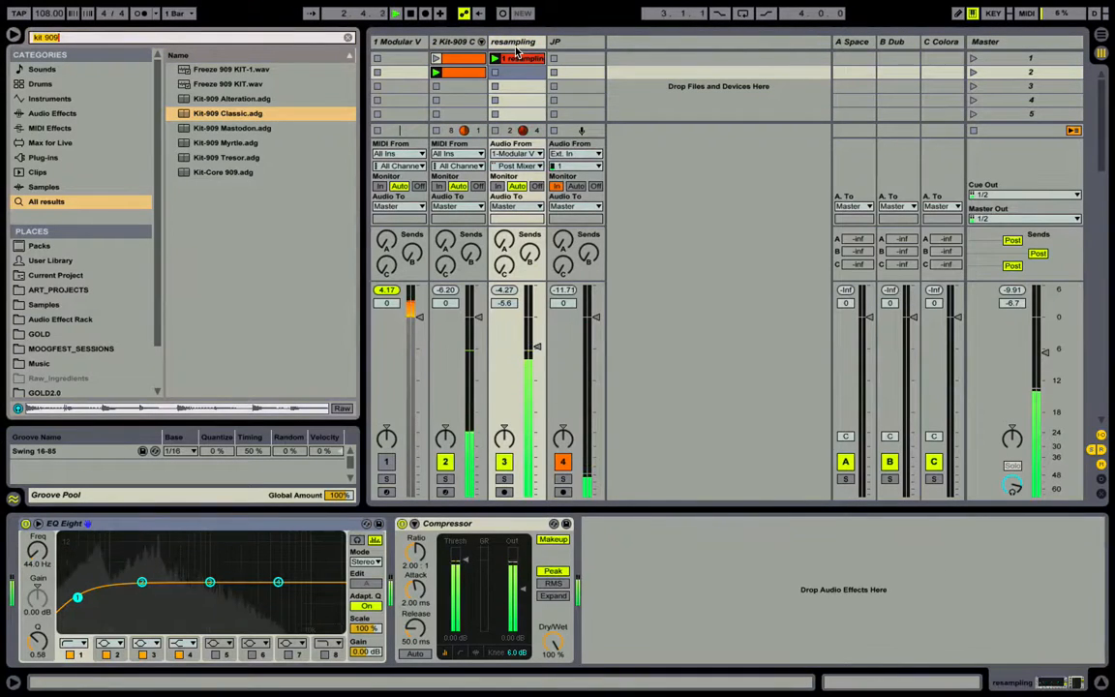
pyautogui.write('compre')
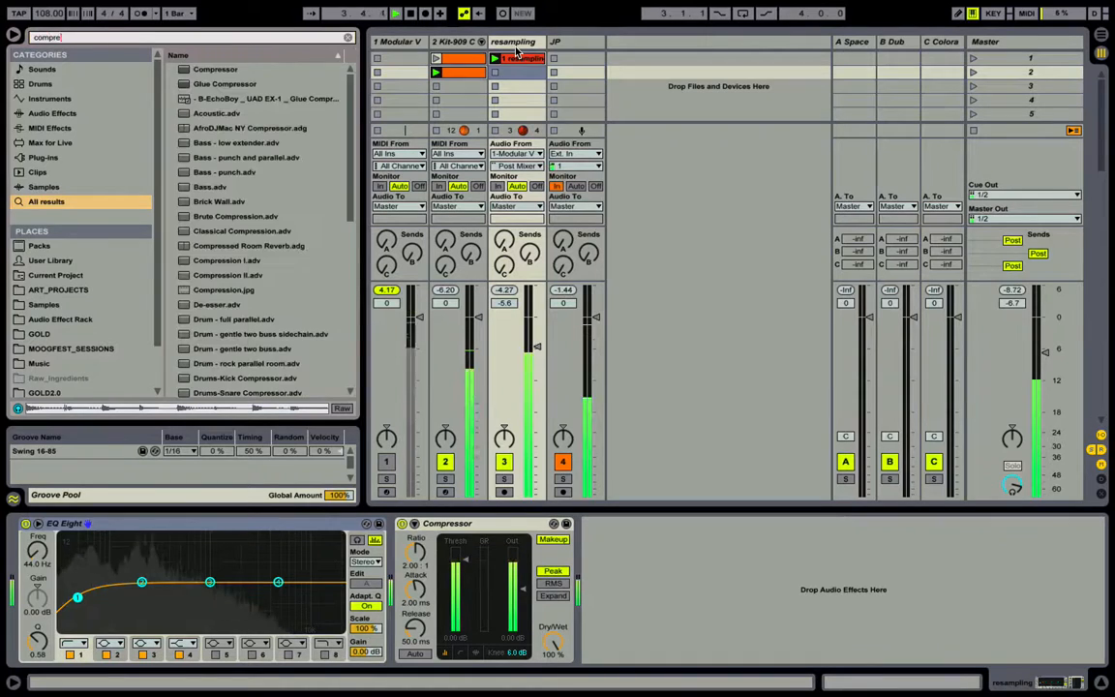
pyautogui.press('Down')
pyautogui.press('Return')
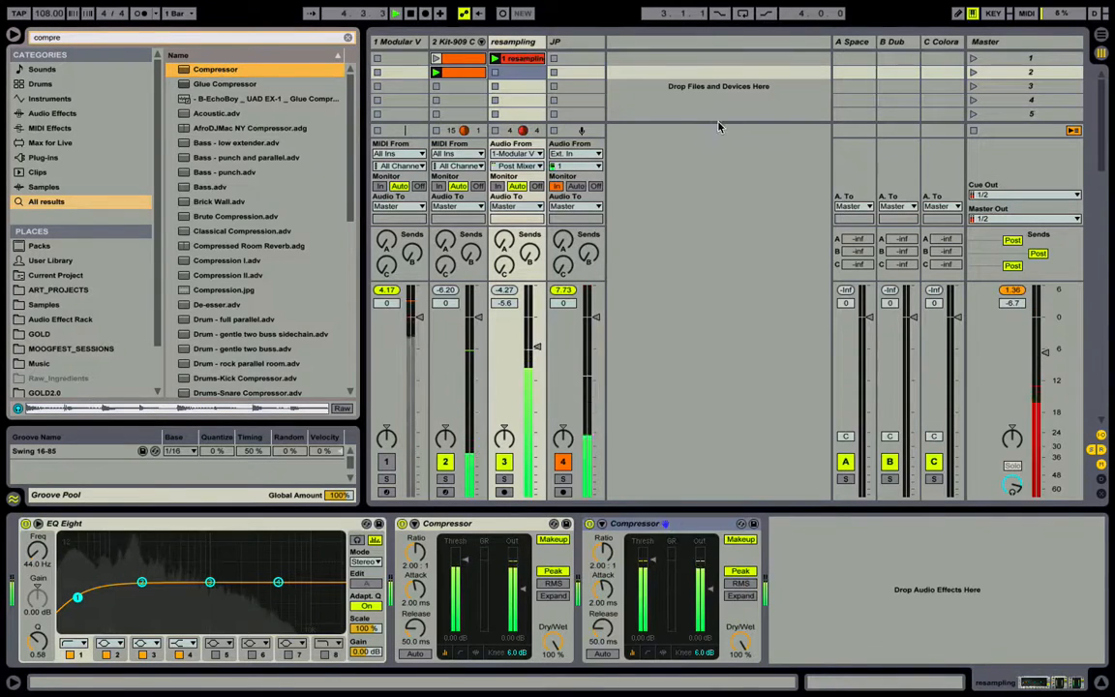
# Delete all audio effects from the resampling track
pyautogui.click(647, 524)
pyautogui.hotkey('ctrl', 'a')
pyautogui.press('Delete')
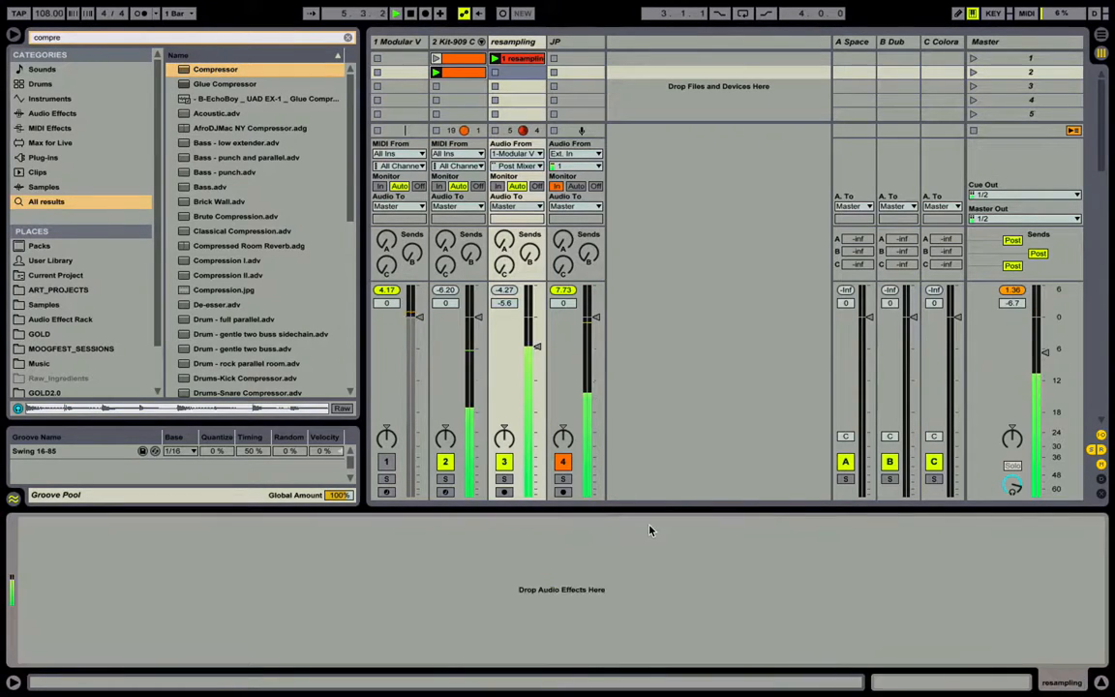
pyautogui.hotkey('ctrl', 'f')
pyautogui.write('qui')
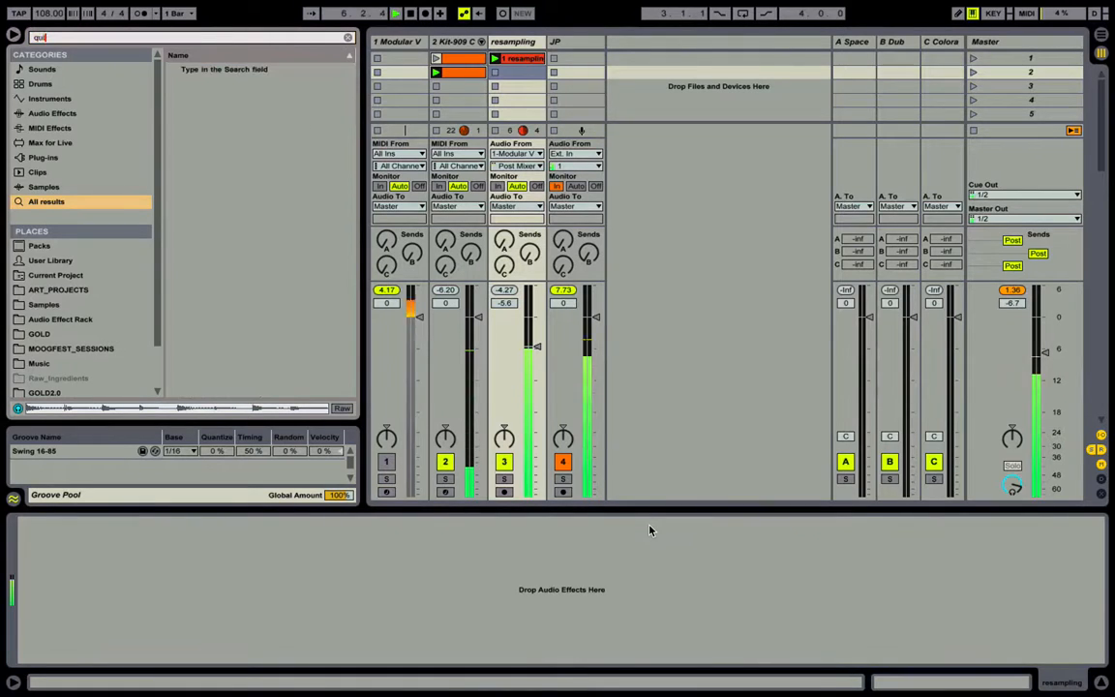
pyautogui.write('c')
pyautogui.press('BackSpace')
pyautogui.press('BackSpace')
pyautogui.press('BackSpace')
pyautogui.press('BackSpace')
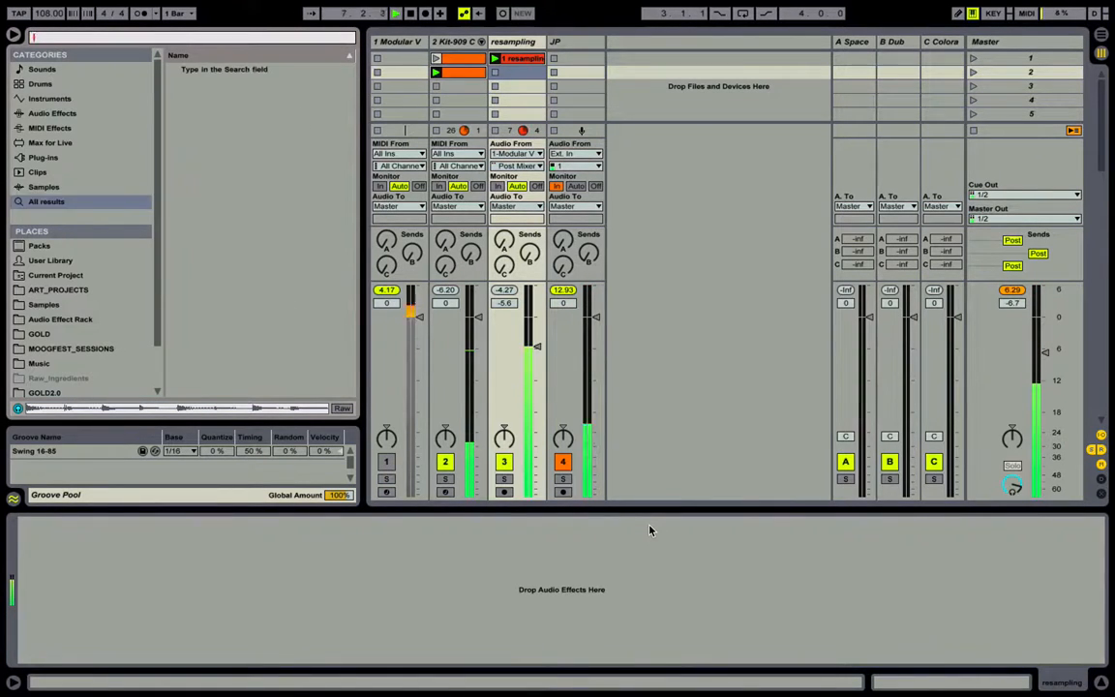
# Find Auto Filter in the browser and load it onto the resampling track
pyautogui.write('auto')
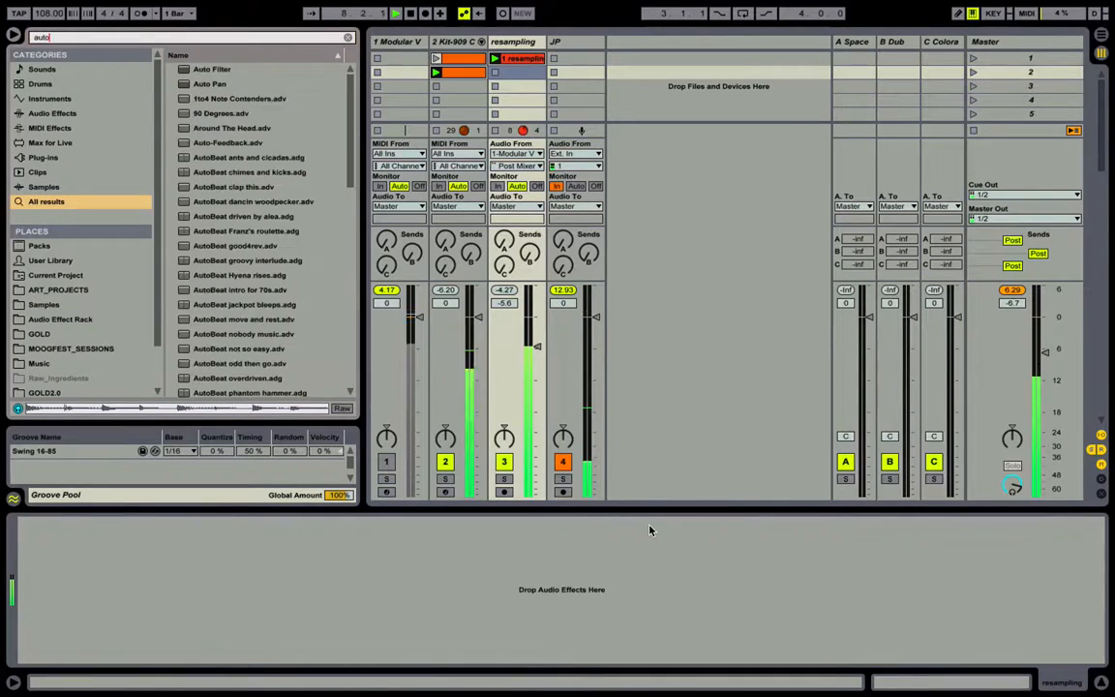
pyautogui.press('Down')
pyautogui.press('Return')
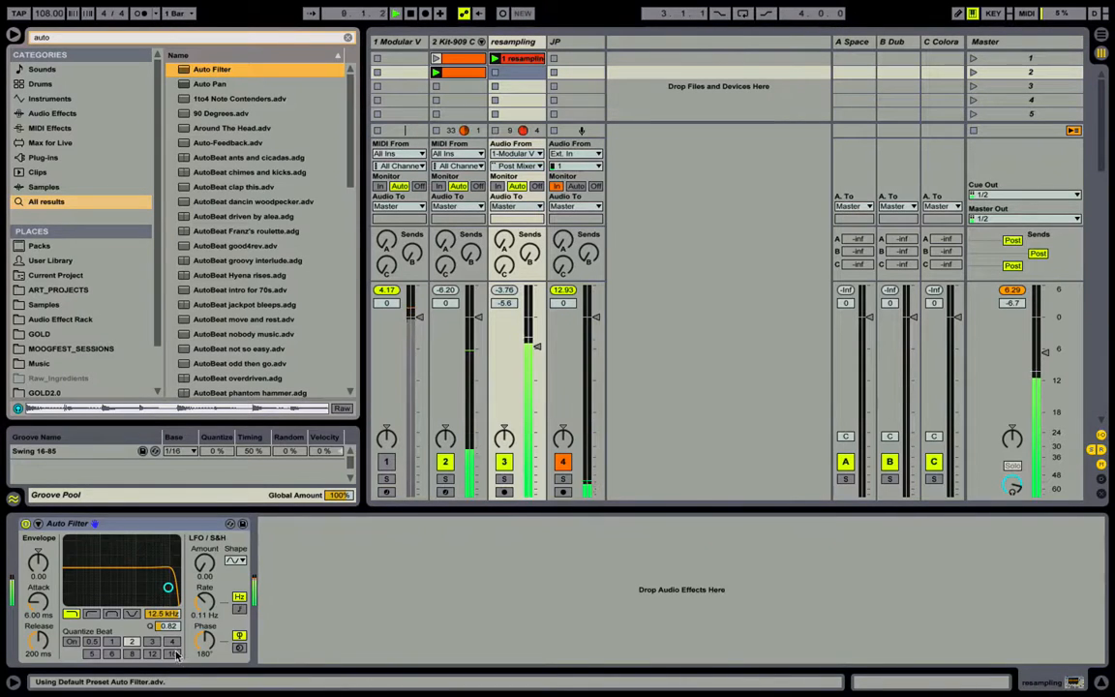
# Set the Auto Filter's LFO to 0° phase, a rising sawtooth shape and a tempo-synced 1/4 rate
pyautogui.moveTo(205, 641); pyautogui.dragTo(205, 660)
pyautogui.click(235, 561)
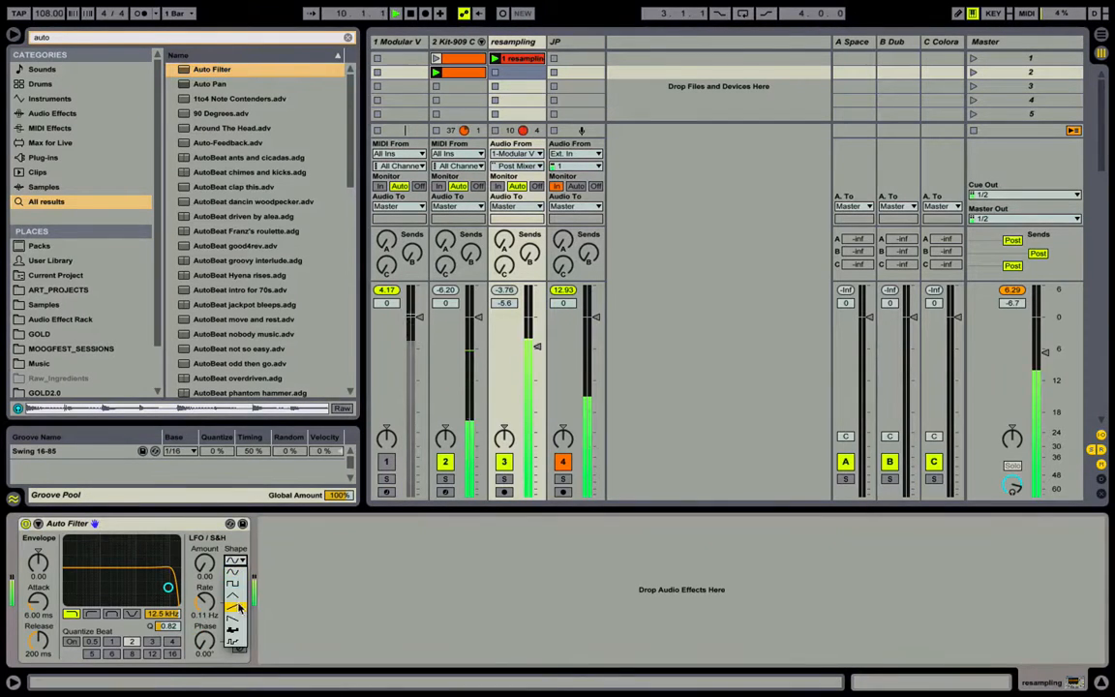
pyautogui.click(238, 610)
pyautogui.click(239, 608)
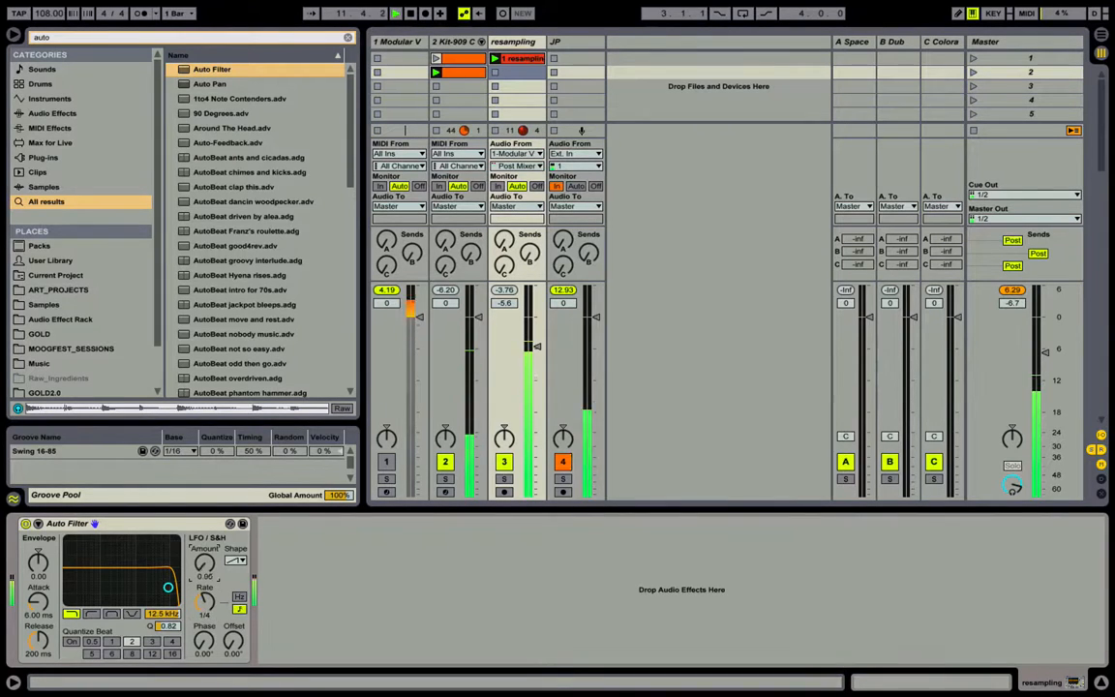
# Set the Auto Filter's cutoff to about 9.32 kHz with Q 1.81, its LFO amount to 15.2 and its offset to 360°
pyautogui.moveTo(168, 587); pyautogui.dragTo(136, 578)
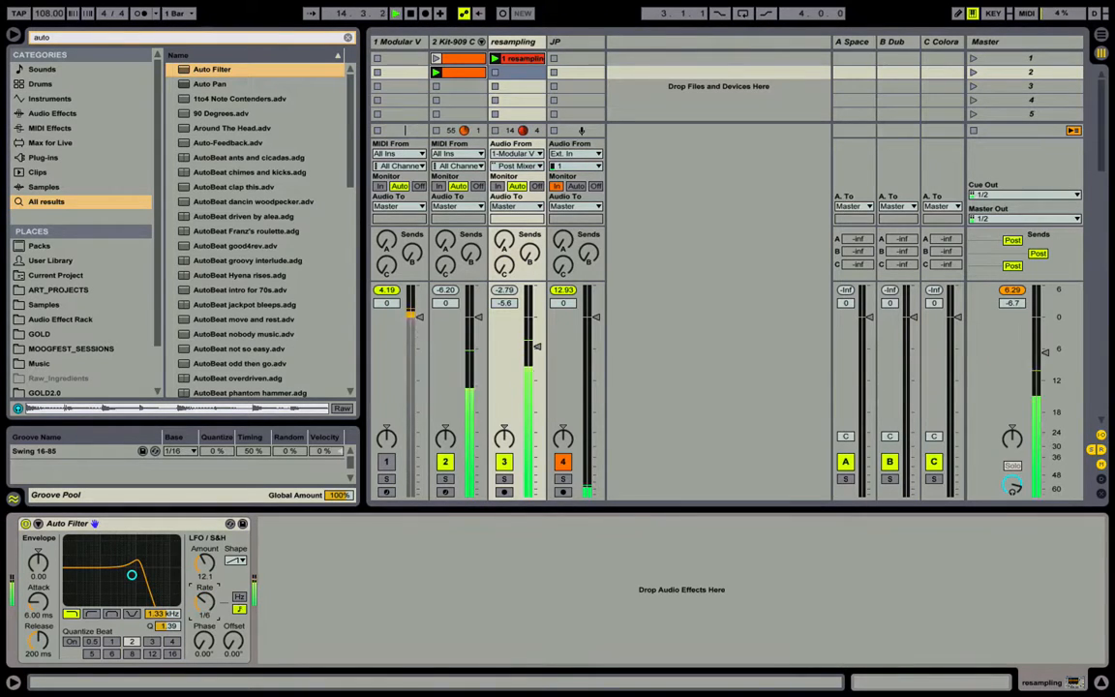
pyautogui.moveTo(197, 605); pyautogui.dragTo(137, 569)
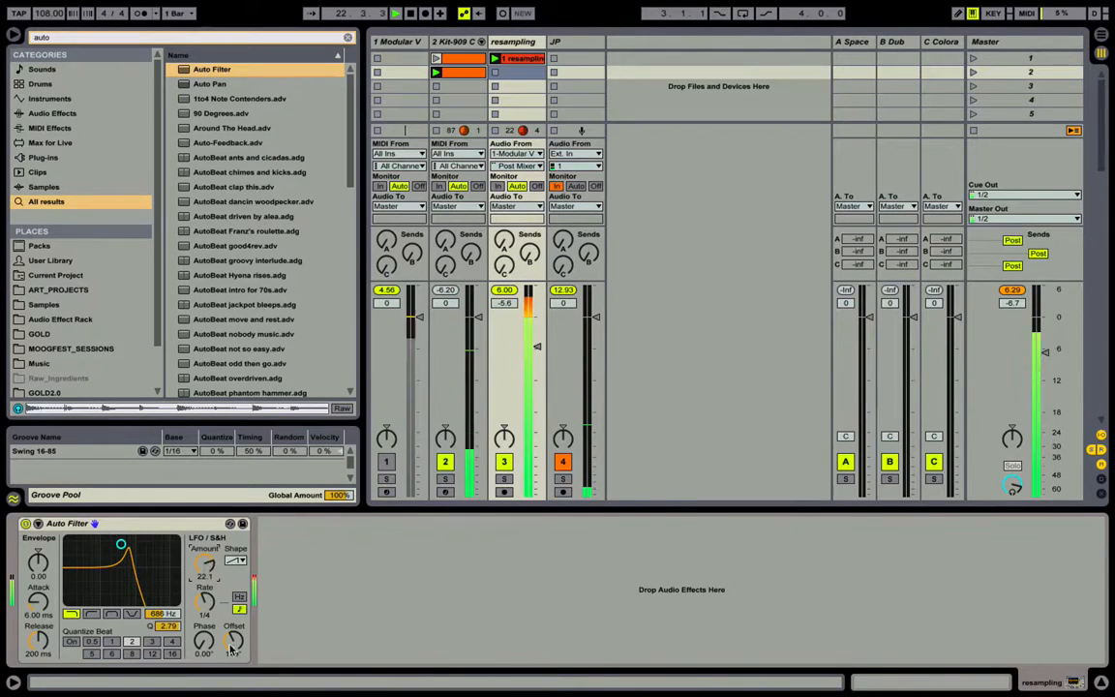
pyautogui.press('space')
pyautogui.press('space')
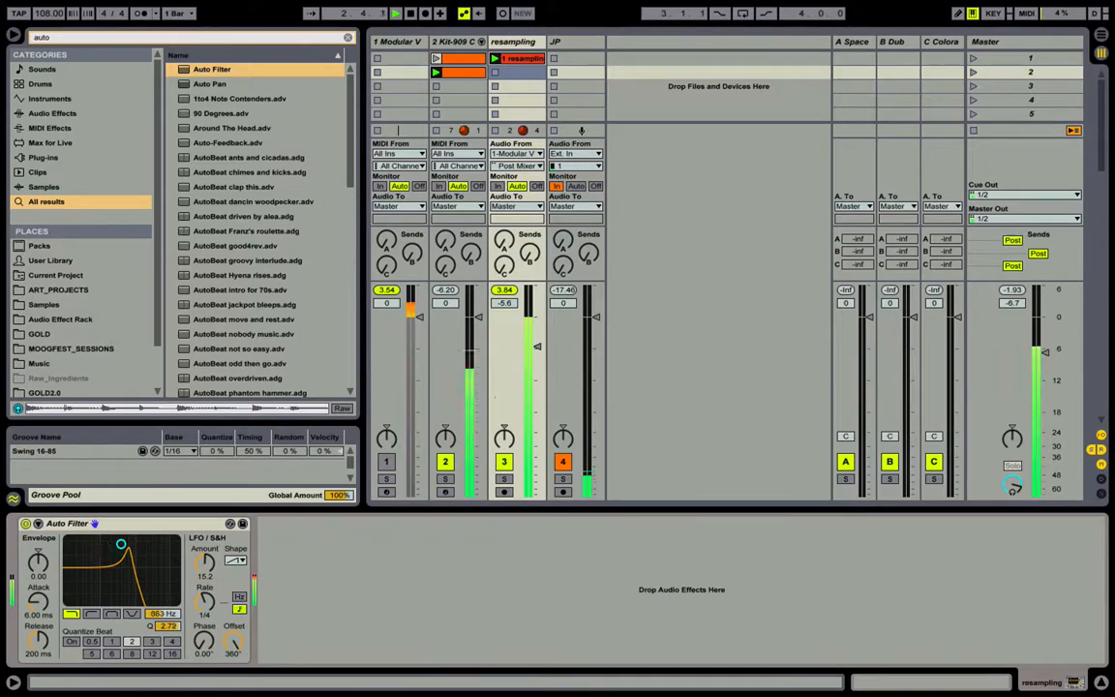
pyautogui.moveTo(121, 545); pyautogui.dragTo(103, 557)
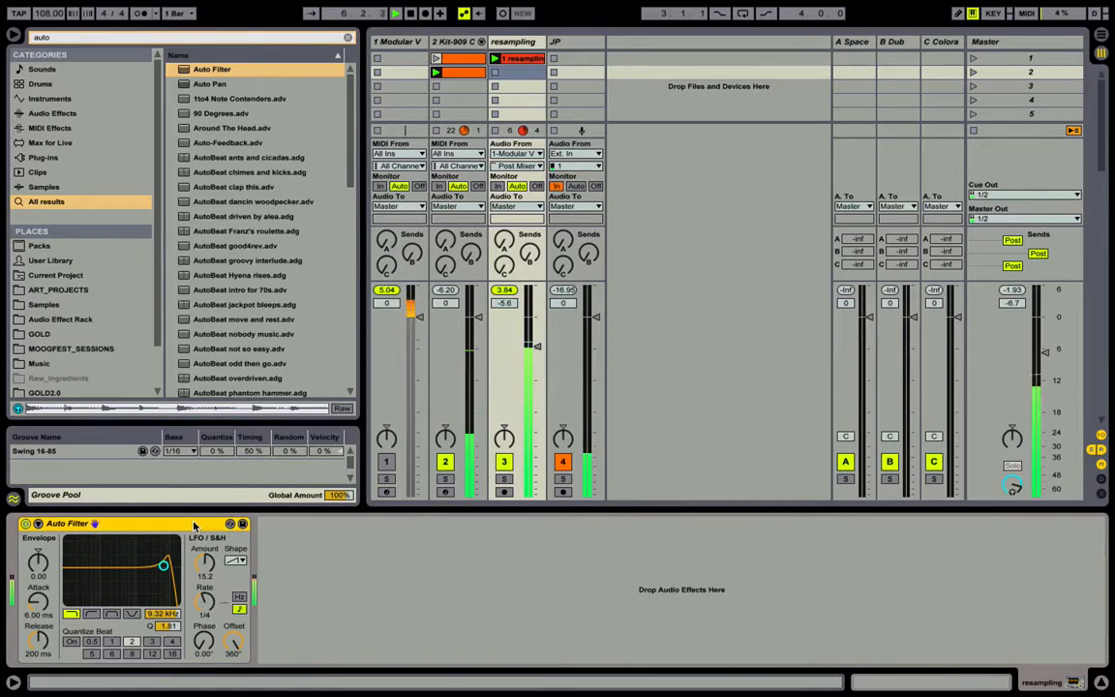
# Find Auto Pan in the browser and load it after the Auto Filter
pyautogui.write('pan')
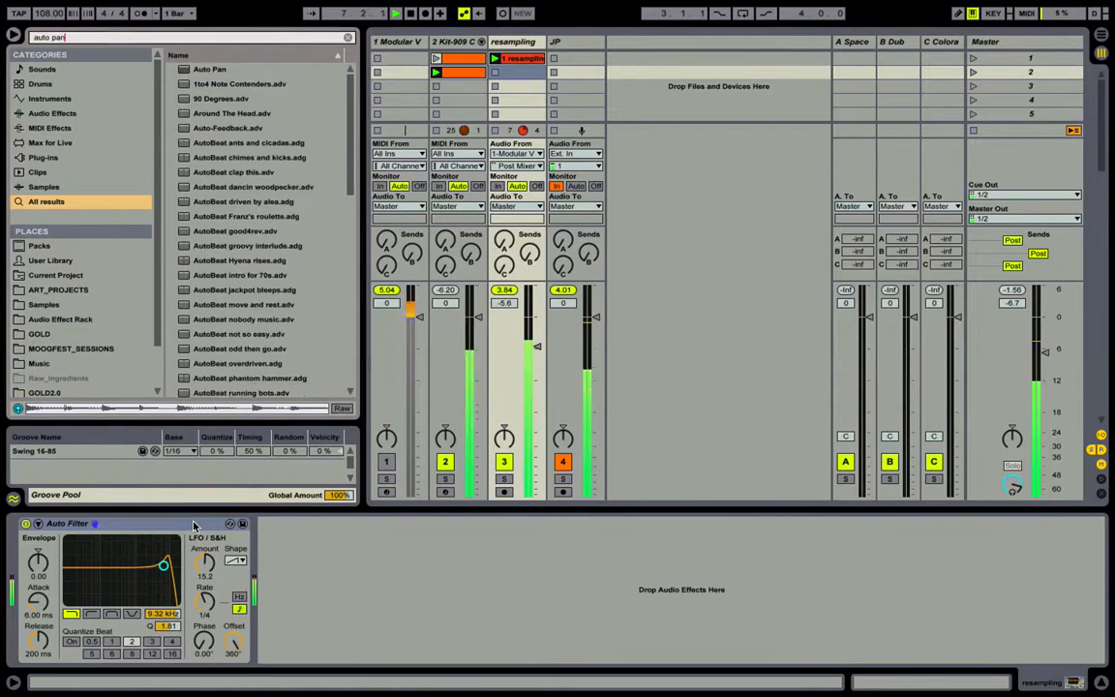
pyautogui.press('Down')
pyautogui.press('Return')
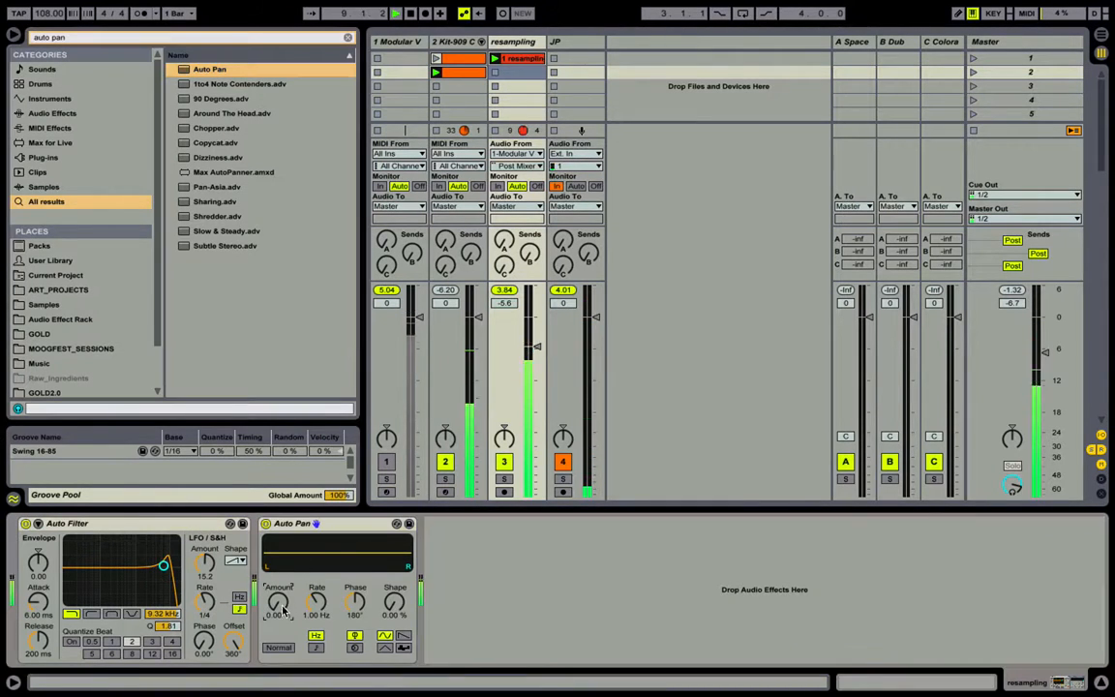
# Set the Auto Pan to about 59.5% amount, a tempo-synced 1/4 rate, 0° phase and 117° offset
pyautogui.moveTo(283, 612); pyautogui.dragTo(363, 691)
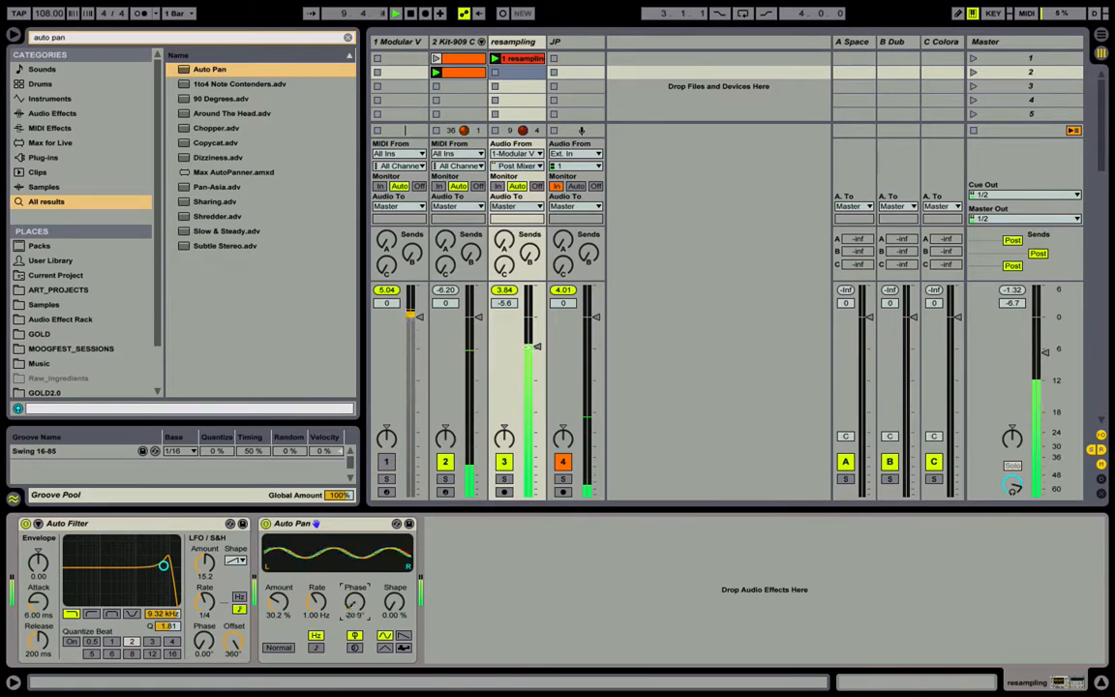
pyautogui.click(320, 649)
pyautogui.moveTo(322, 593); pyautogui.dragTo(290, 586)
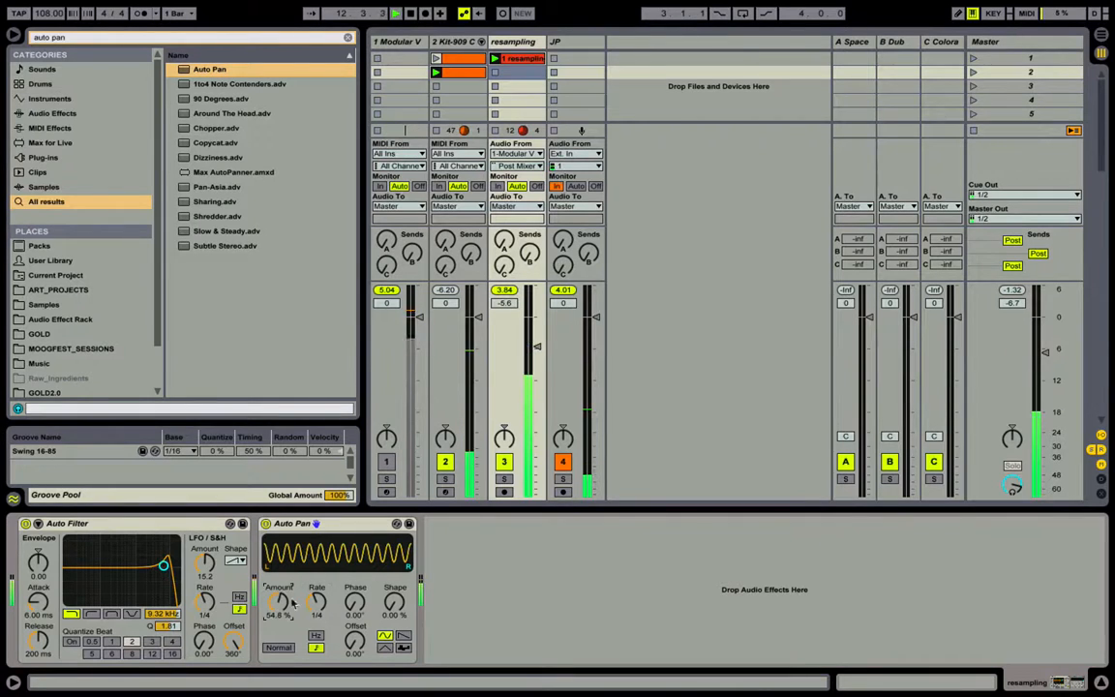
pyautogui.moveTo(355, 640)
pyautogui.mouseDown()
pyautogui.moveTo(354, 613)
pyautogui.moveTo(349, 655)
pyautogui.mouseUp()
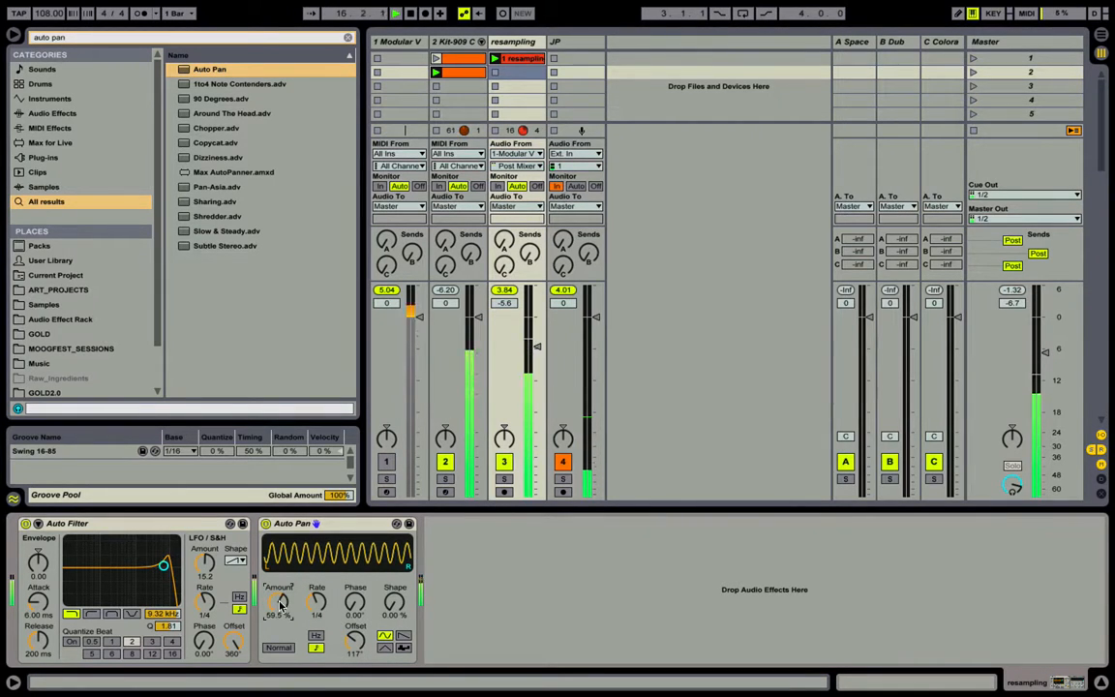
# Try an Overdrive after the Auto Pan with 72% drive, 0% dynamics and 26% dry/wet, and delete it
pyautogui.hotkey('ctrl', 'f')
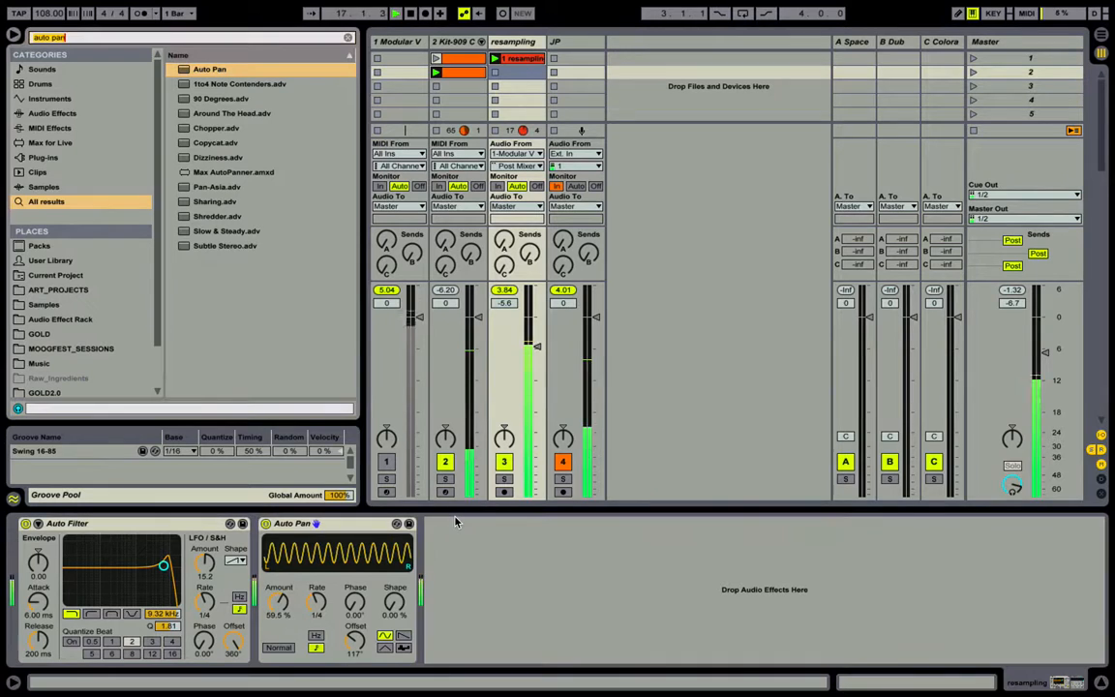
pyautogui.write('overdr')
pyautogui.press('Down')
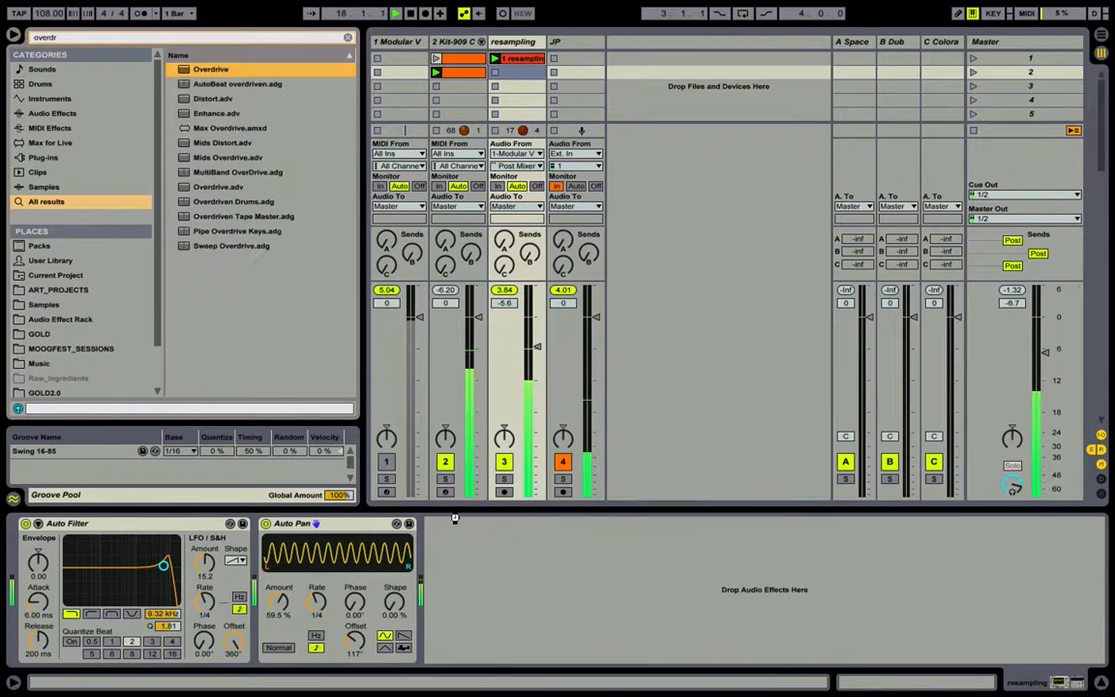
pyautogui.press('Return')
pyautogui.moveTo(481, 563); pyautogui.dragTo(476, 568)
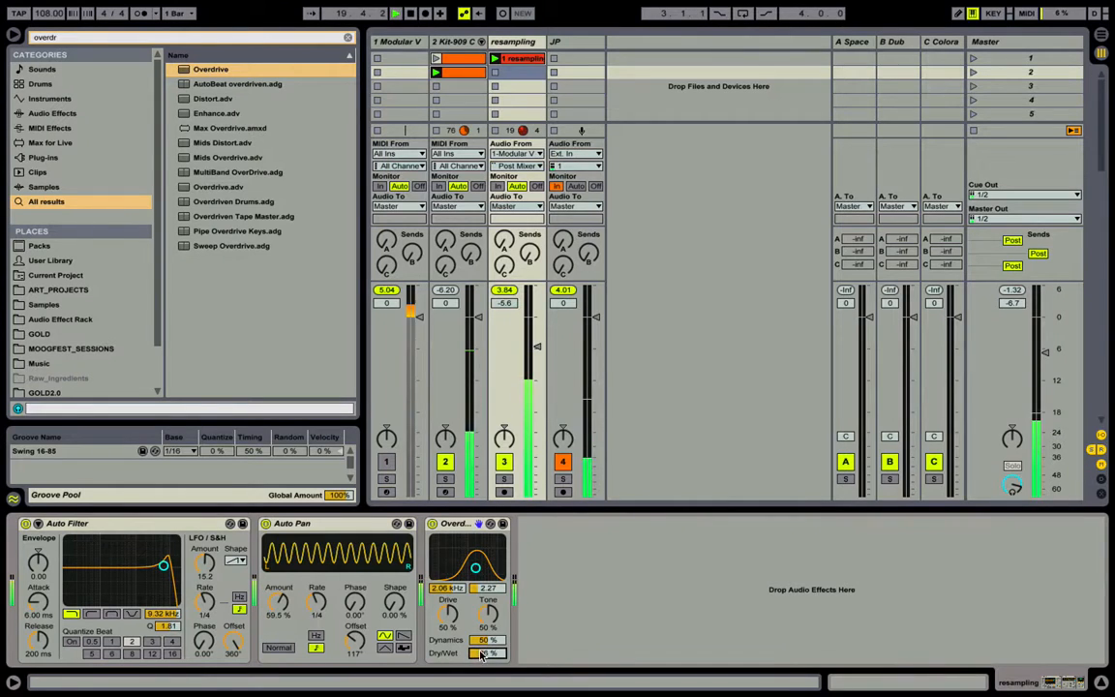
pyautogui.moveTo(485, 640); pyautogui.dragTo(485, 645)
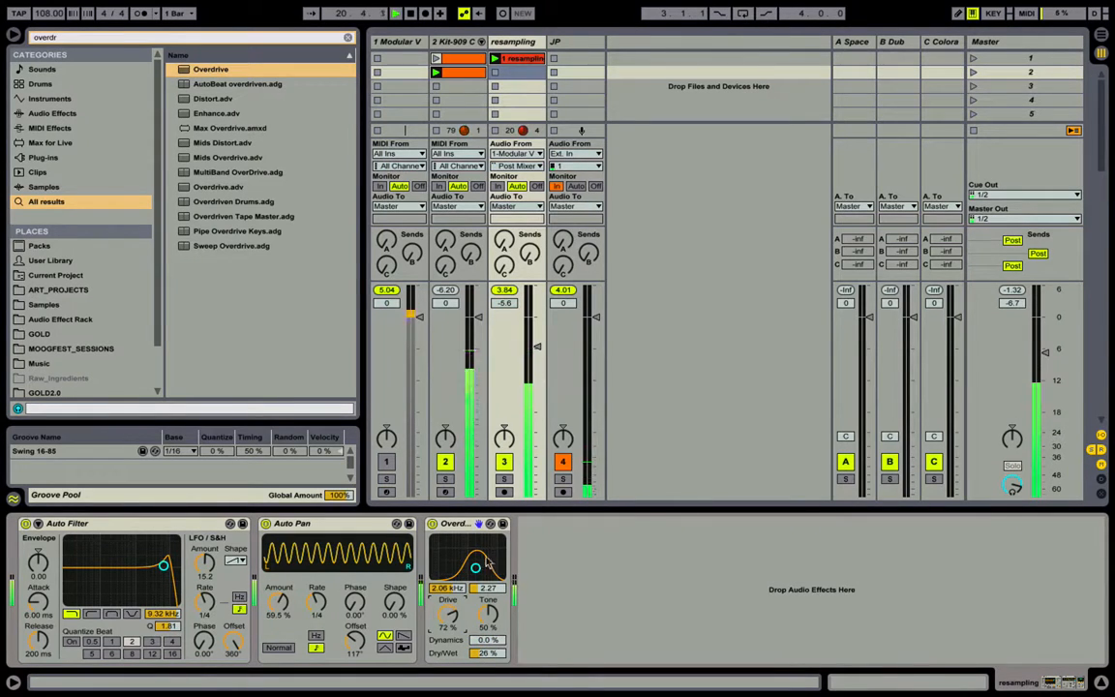
pyautogui.moveTo(476, 567)
pyautogui.mouseDown()
pyautogui.moveTo(456, 573)
pyautogui.moveTo(467, 559)
pyautogui.mouseUp()
pyautogui.press('Delete')
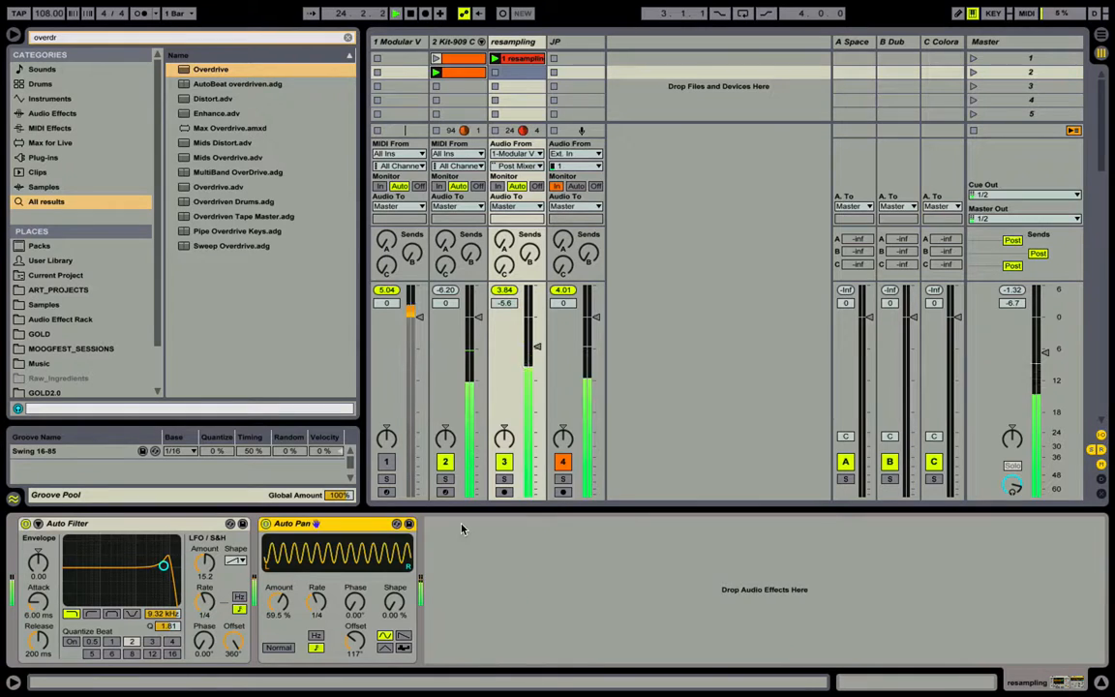
# Duplicate the one-beat kick clip into the third slot and add a low-velocity closed hi-hat note at 1.1.3
pyautogui.click(452, 72)
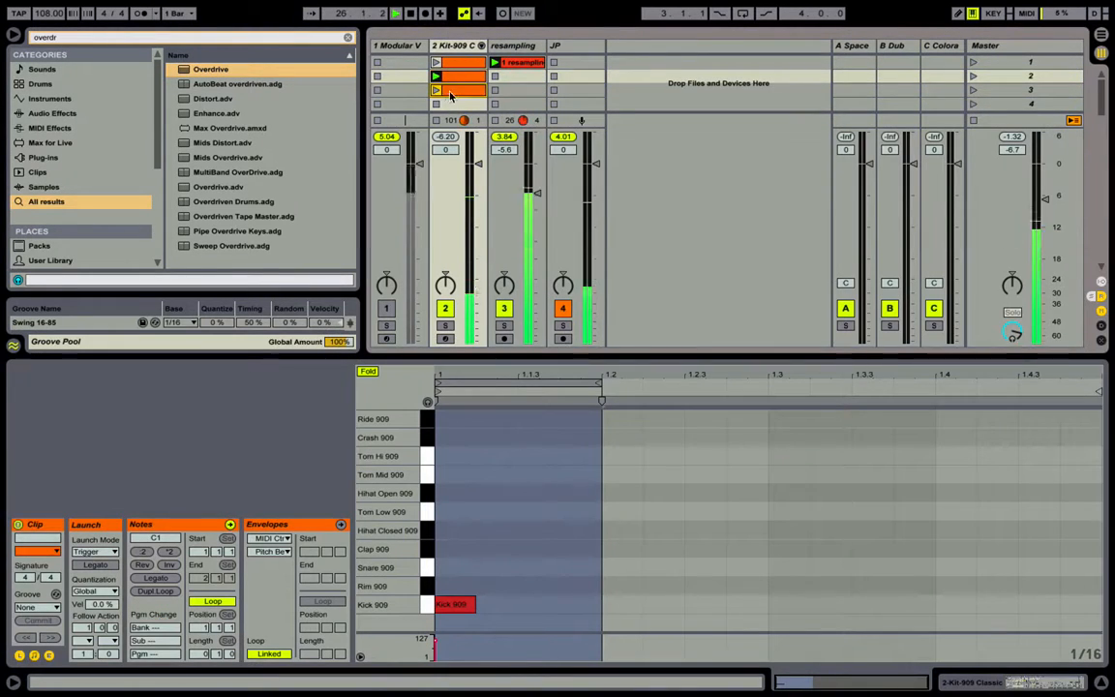
pyautogui.hotkey('ctrl', 'd')
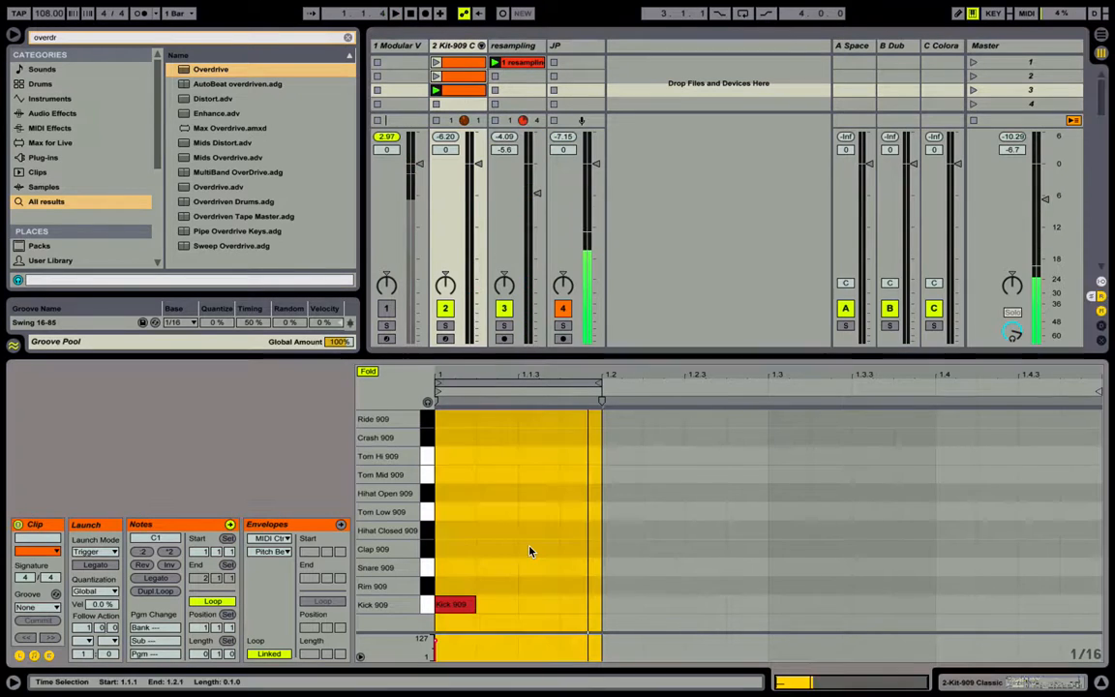
pyautogui.doubleClick(531, 531)
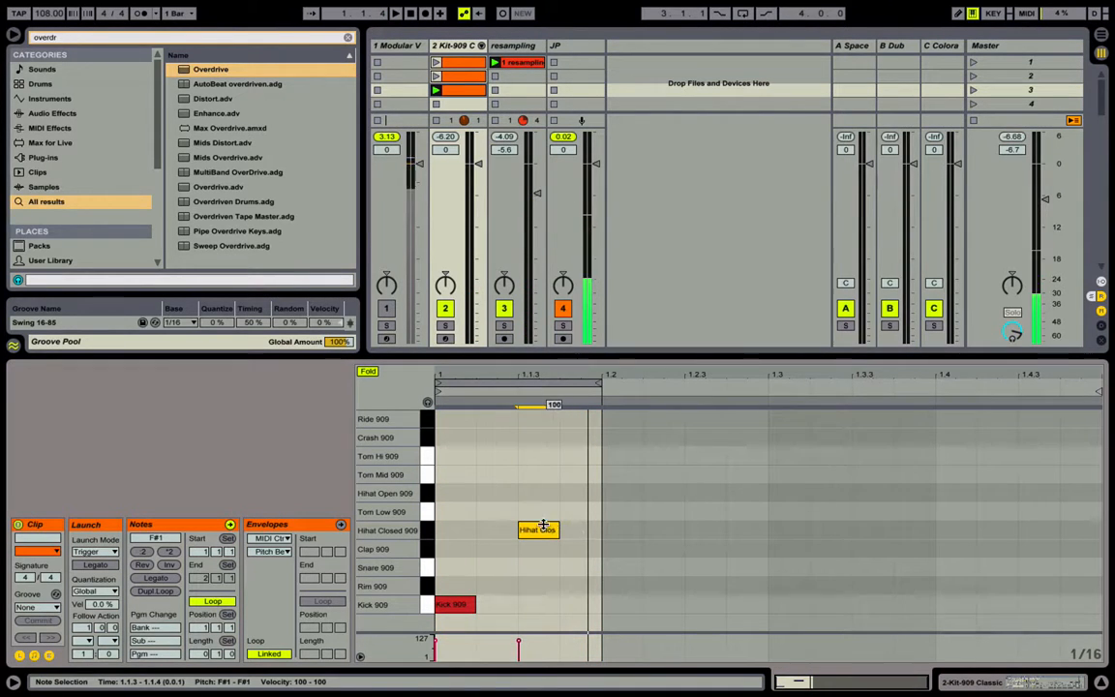
pyautogui.moveTo(542, 528); pyautogui.dragTo(542, 593)
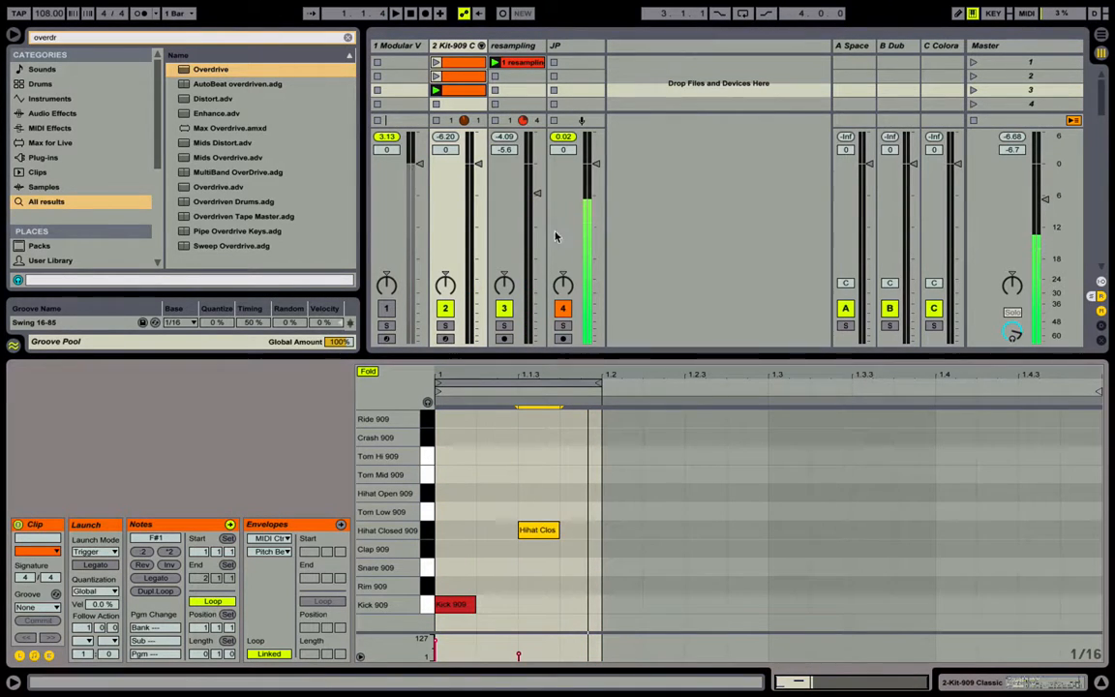
# Unfold the 909 kit's chains, lower the closed hi-hat's volume to -3.9 dB, and fold the chains back
pyautogui.click(481, 46)
pyautogui.click(675, 51)
pyautogui.moveTo(700, 153); pyautogui.dragTo(700, 176)
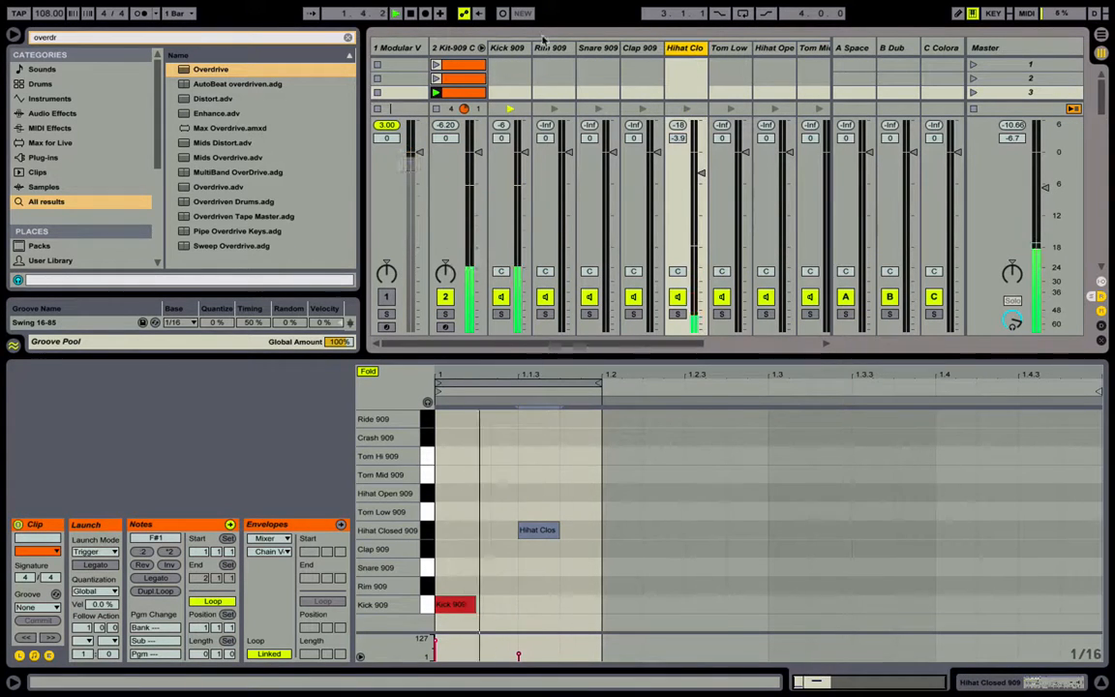
pyautogui.click(476, 49)
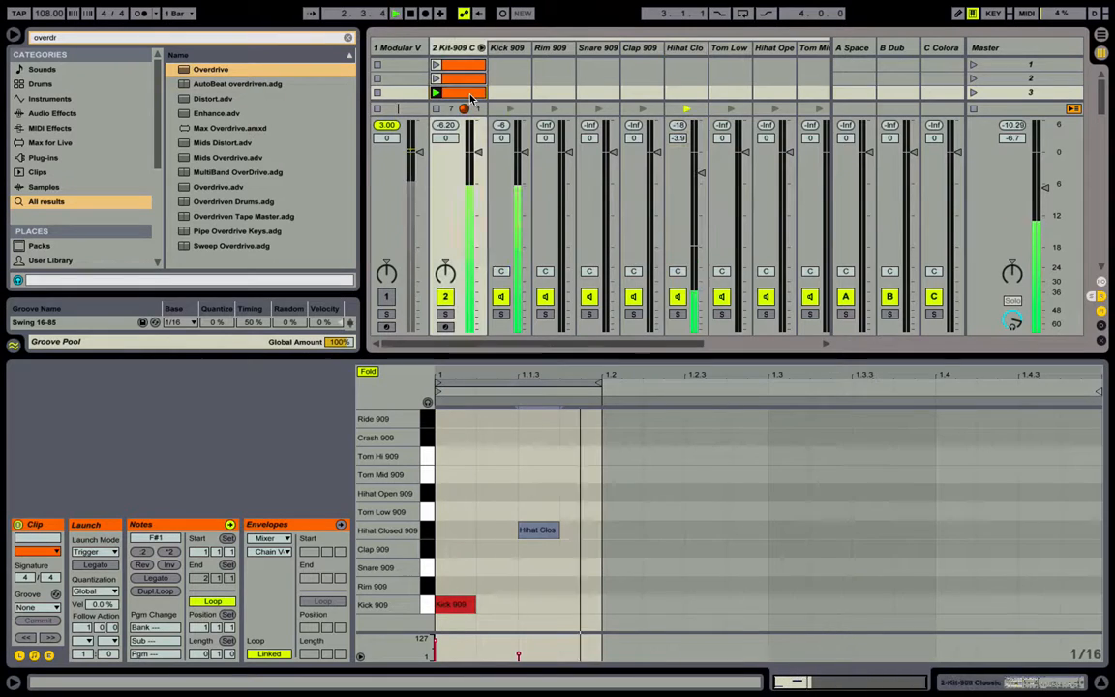
pyautogui.click(480, 49)
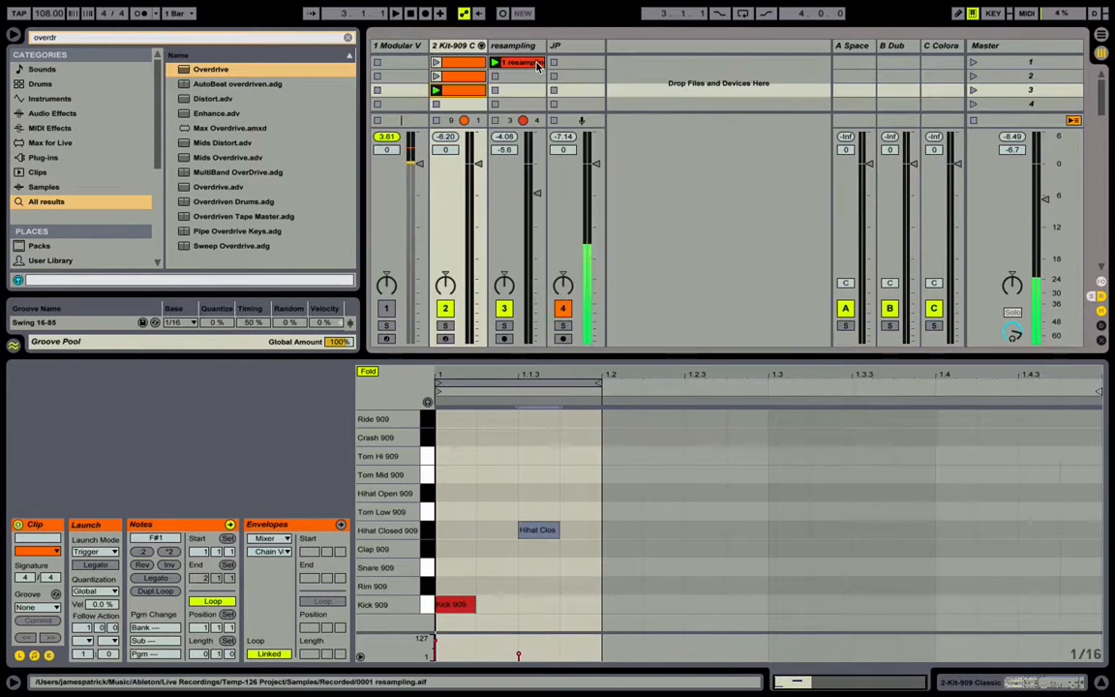
# Duplicate the resampled clip into the second slot, move the copy's one-bar loop to 7.1.1, and play it
pyautogui.click(519, 62)
pyautogui.moveTo(733, 377); pyautogui.dragTo(733, 349)
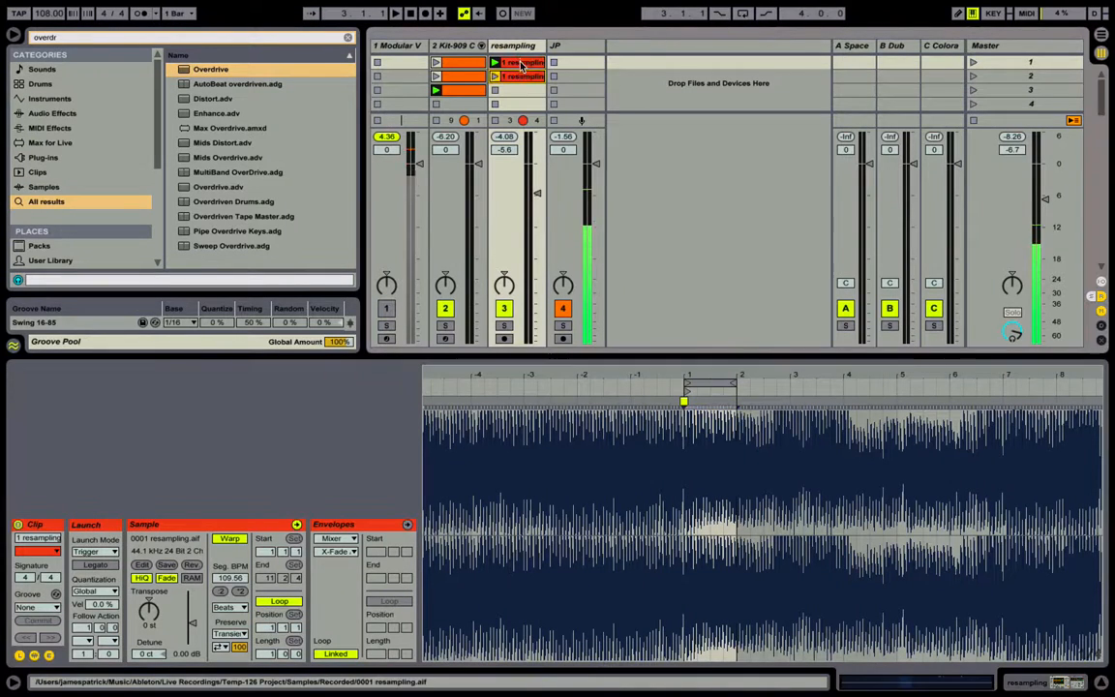
pyautogui.press('super+d')
pyautogui.moveTo(691, 381); pyautogui.dragTo(1024, 378)
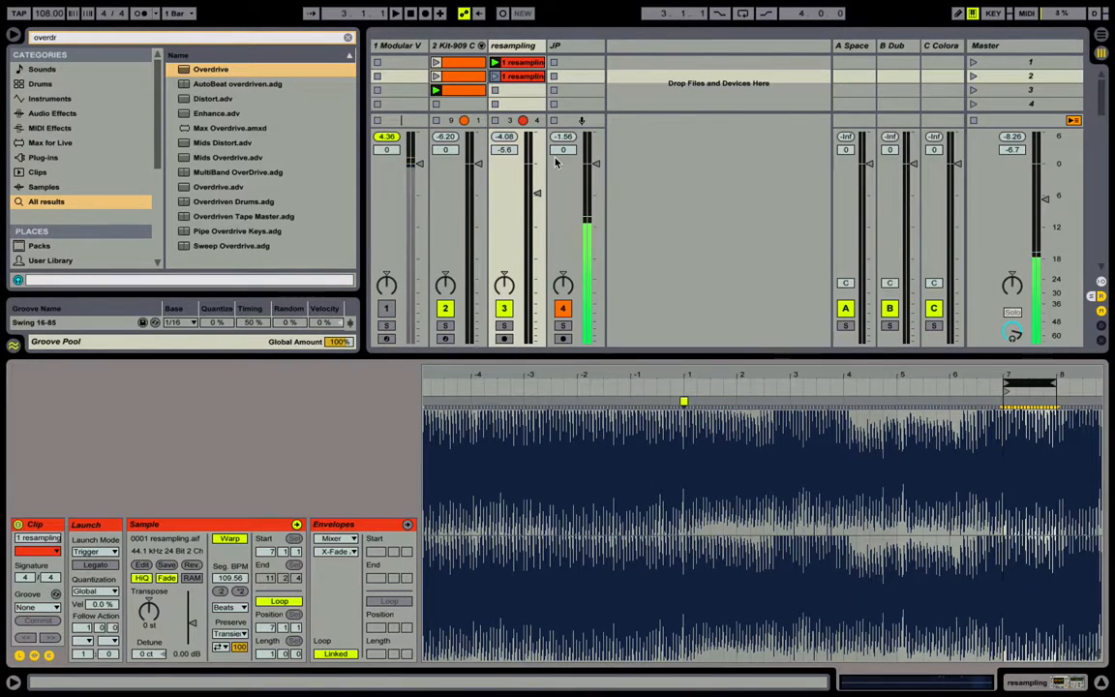
pyautogui.press('space')
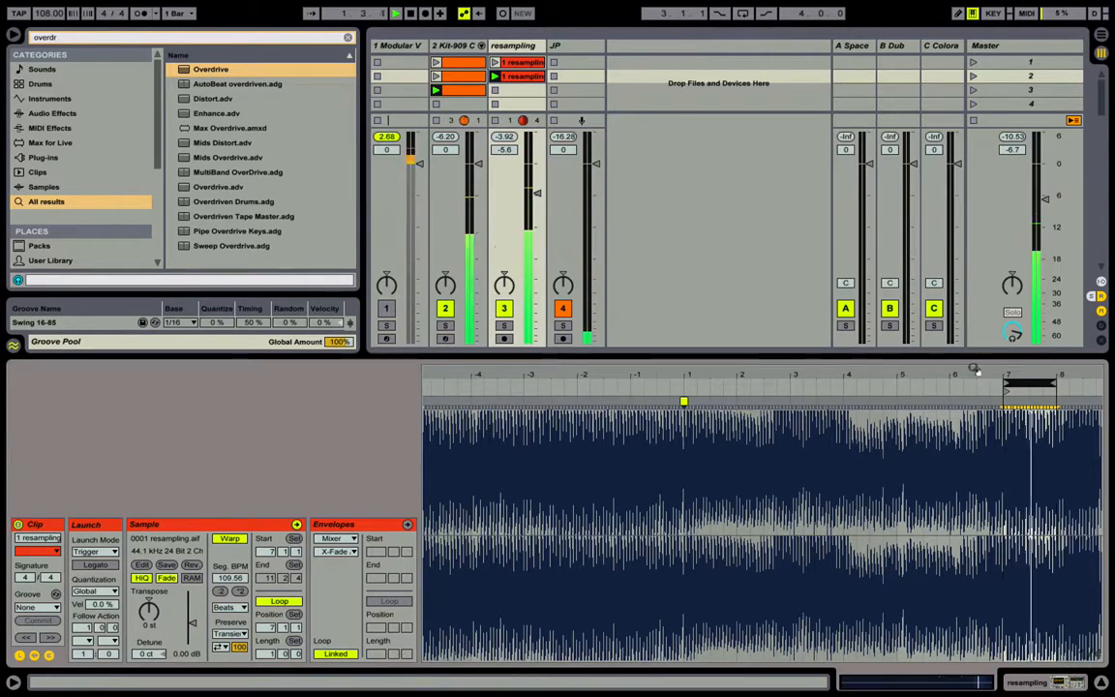
# Set 1.1.1 at the loop start in the second resampled clip and move its one-bar loop back to -2.4.1
pyautogui.press('space')
pyautogui.moveTo(1027, 371); pyautogui.dragTo(762, 374)
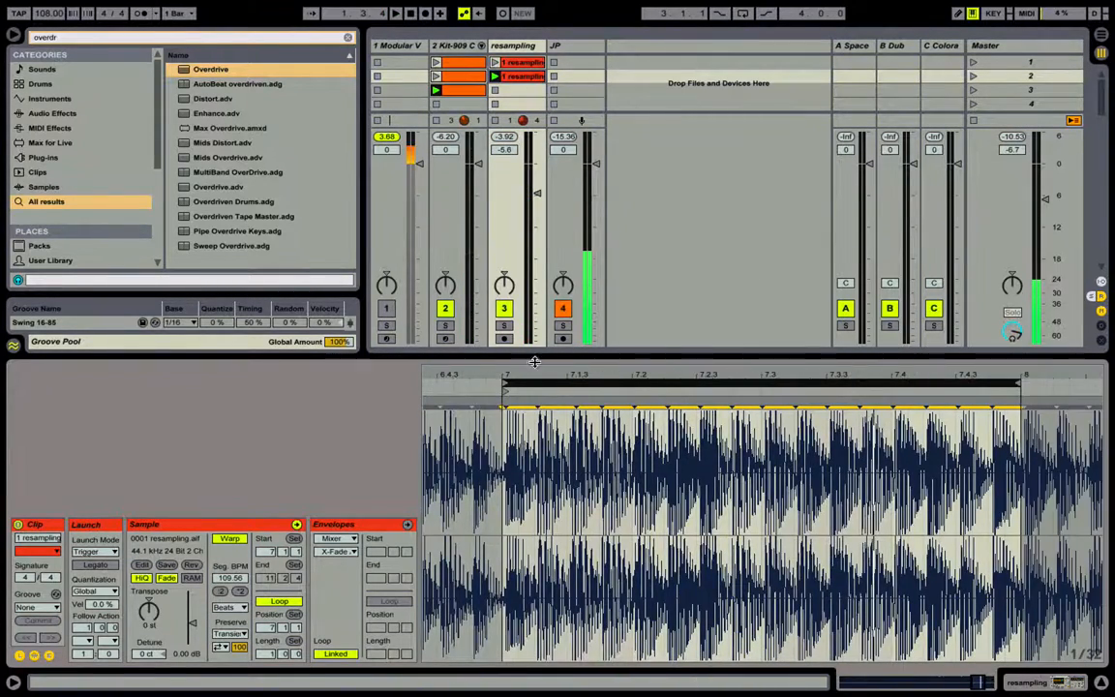
pyautogui.rightClick(506, 445)
pyautogui.click(550, 504)
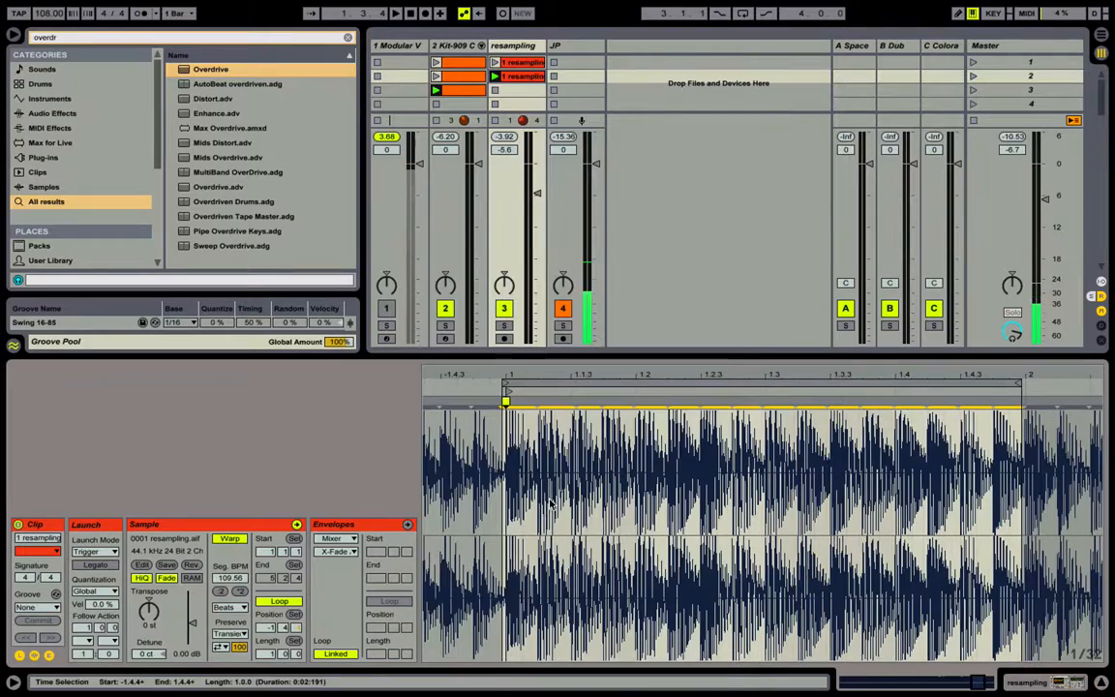
pyautogui.click(716, 383)
pyautogui.press('space')
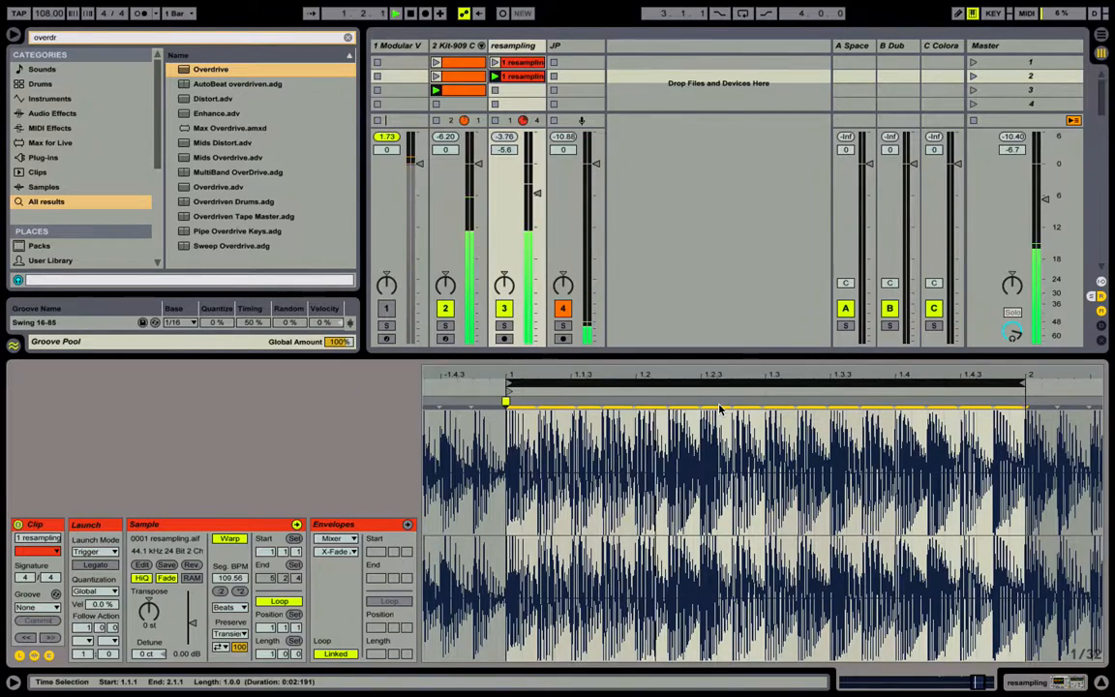
pyautogui.moveTo(736, 374)
pyautogui.mouseDown()
pyautogui.moveTo(738, 397)
pyautogui.moveTo(918, 379)
pyautogui.moveTo(802, 377)
pyautogui.mouseUp()
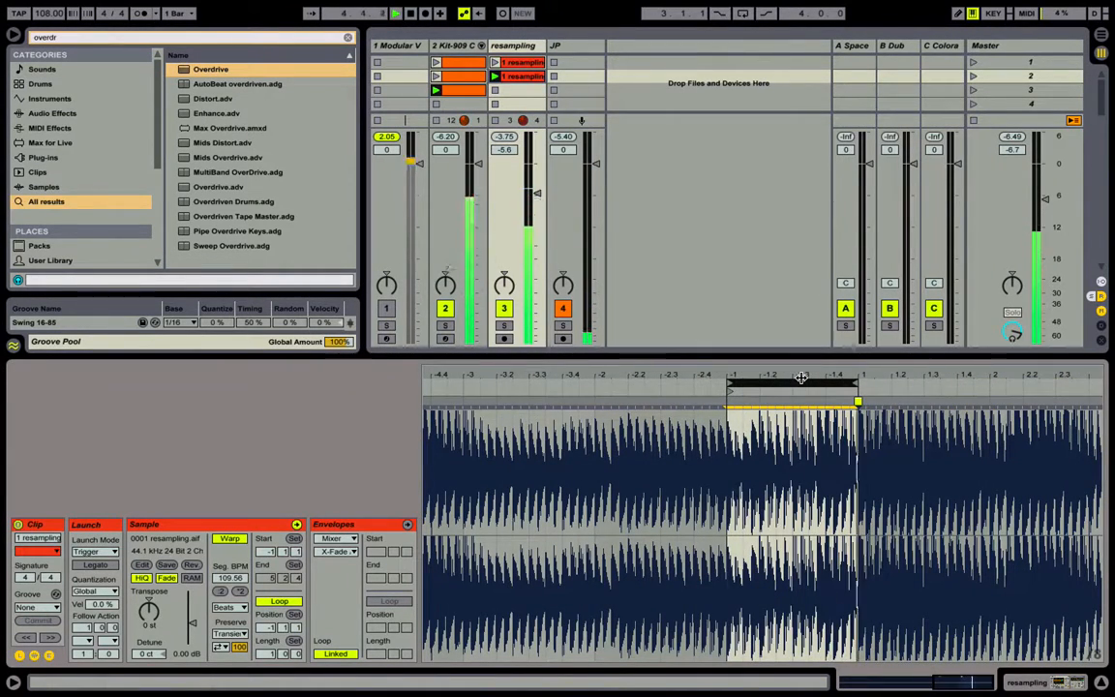
pyautogui.moveTo(802, 378); pyautogui.dragTo(749, 378)
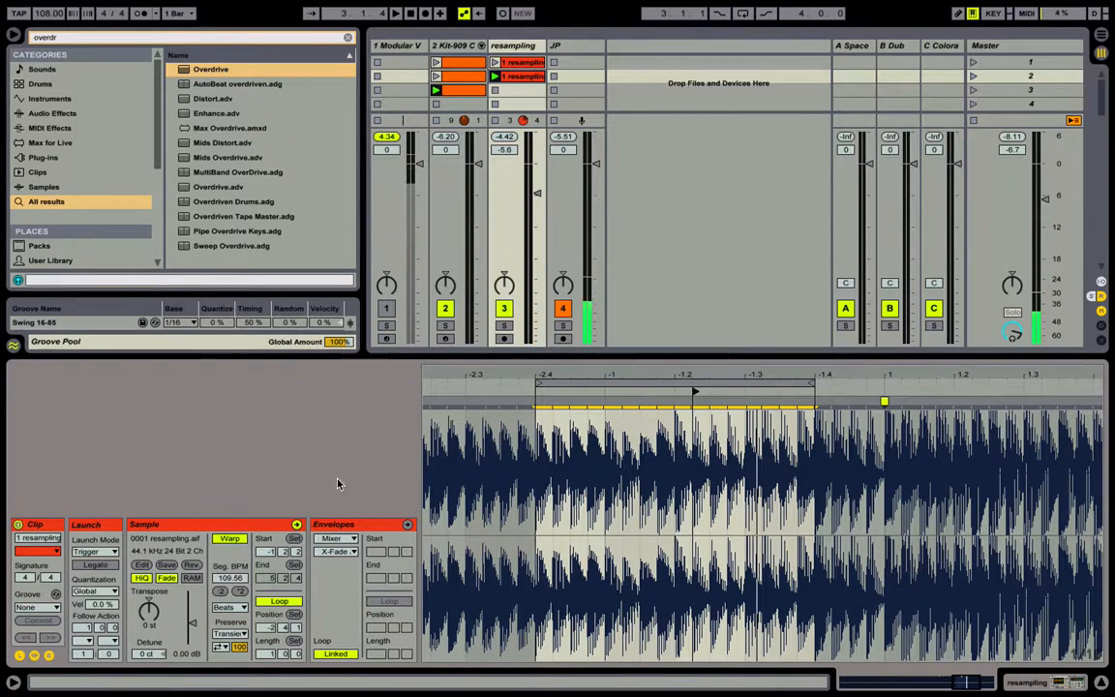
# Duplicate the second resampled clip into the third slot, then crop its sample to the loop and reverse it
pyautogui.moveTo(516, 76); pyautogui.dragTo(530, 91)
pyautogui.click(684, 377)
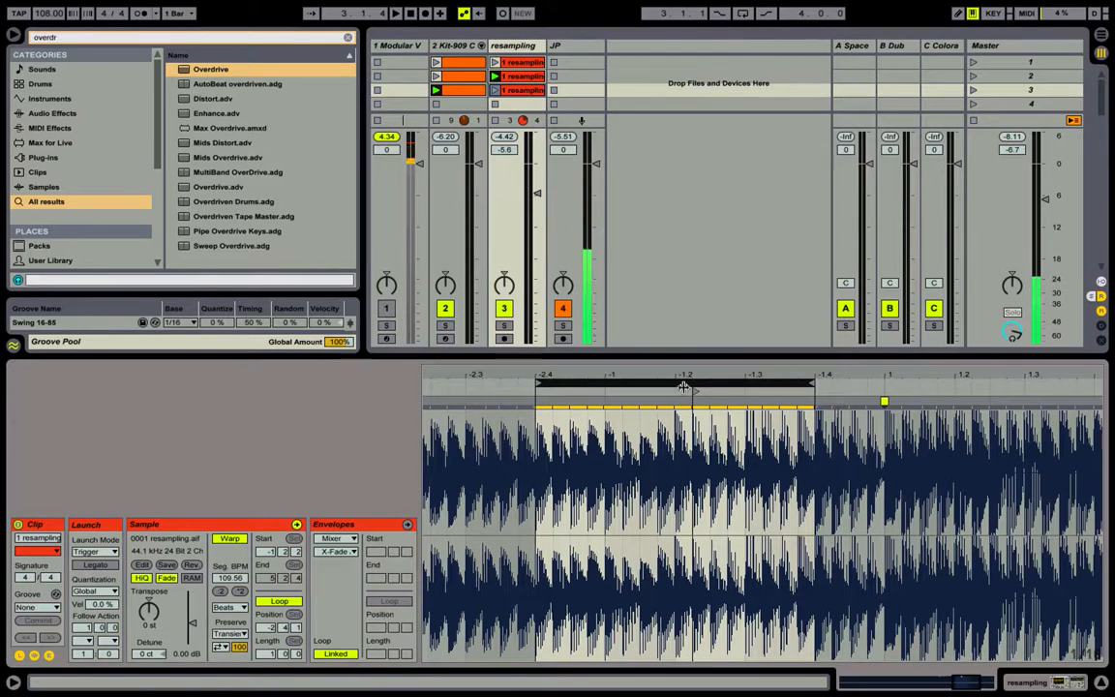
pyautogui.rightClick(682, 380)
pyautogui.click(729, 193)
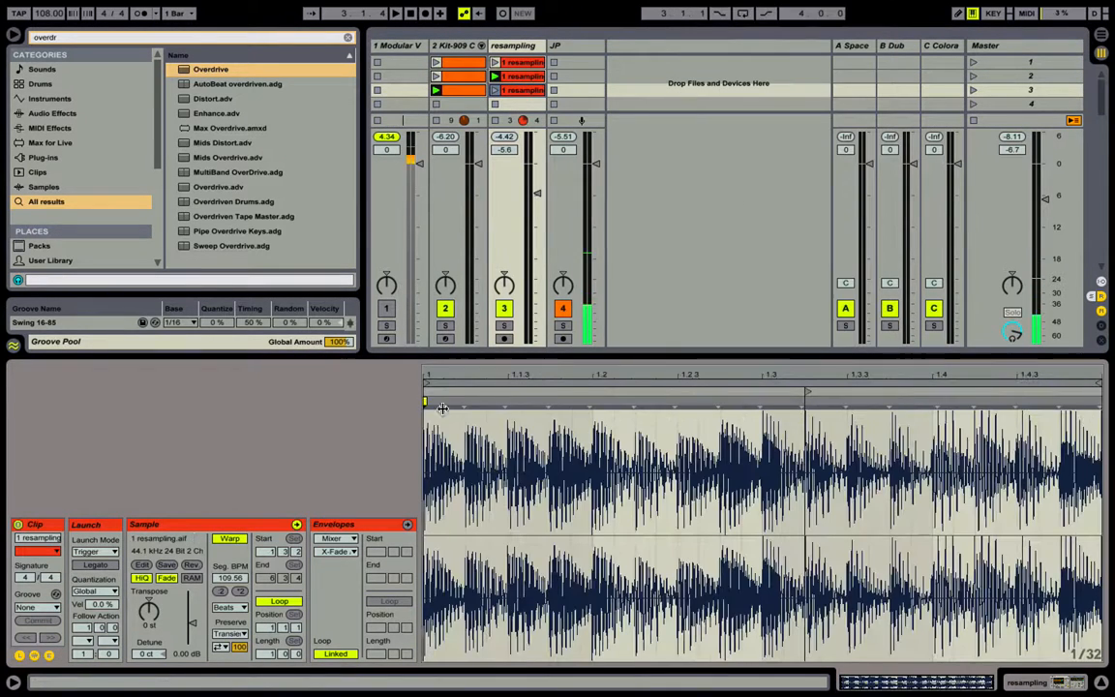
pyautogui.click(192, 566)
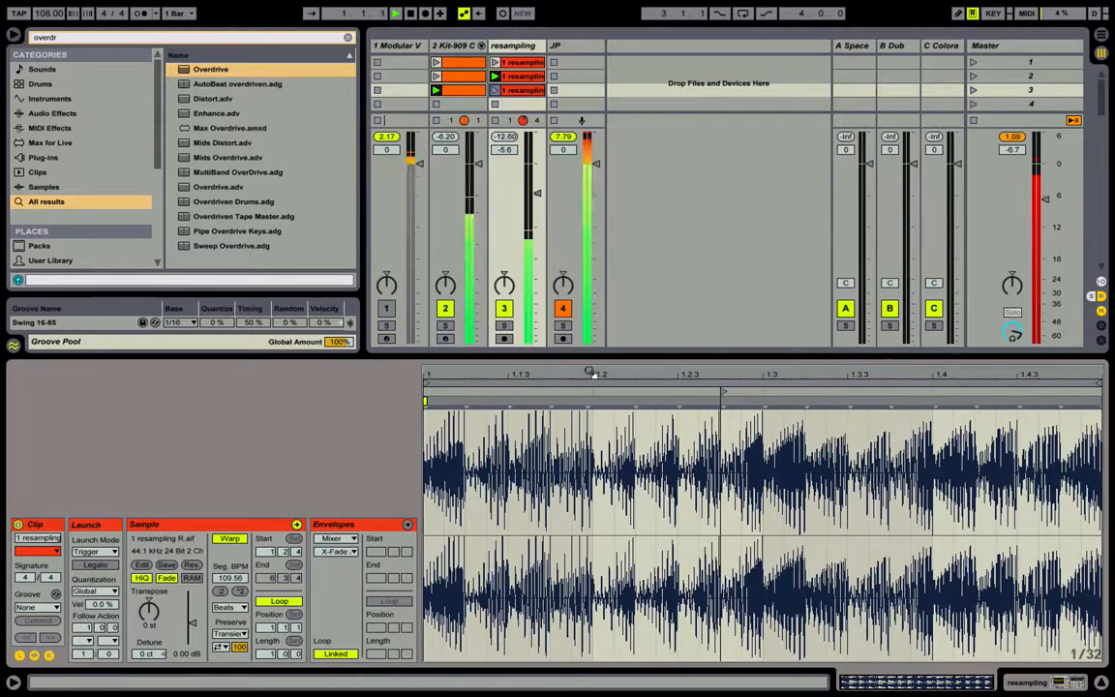
# Launch the reversed clip in the third slot and switch playback back to the second clip to compare them
pyautogui.click(495, 90)
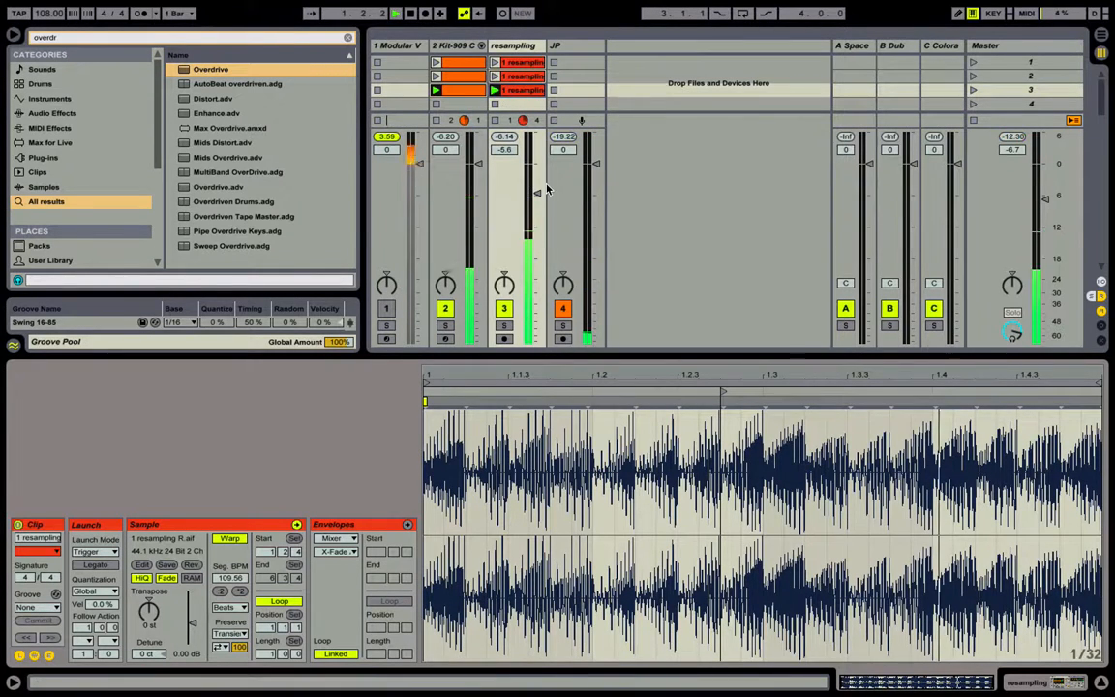
pyautogui.click(495, 75)
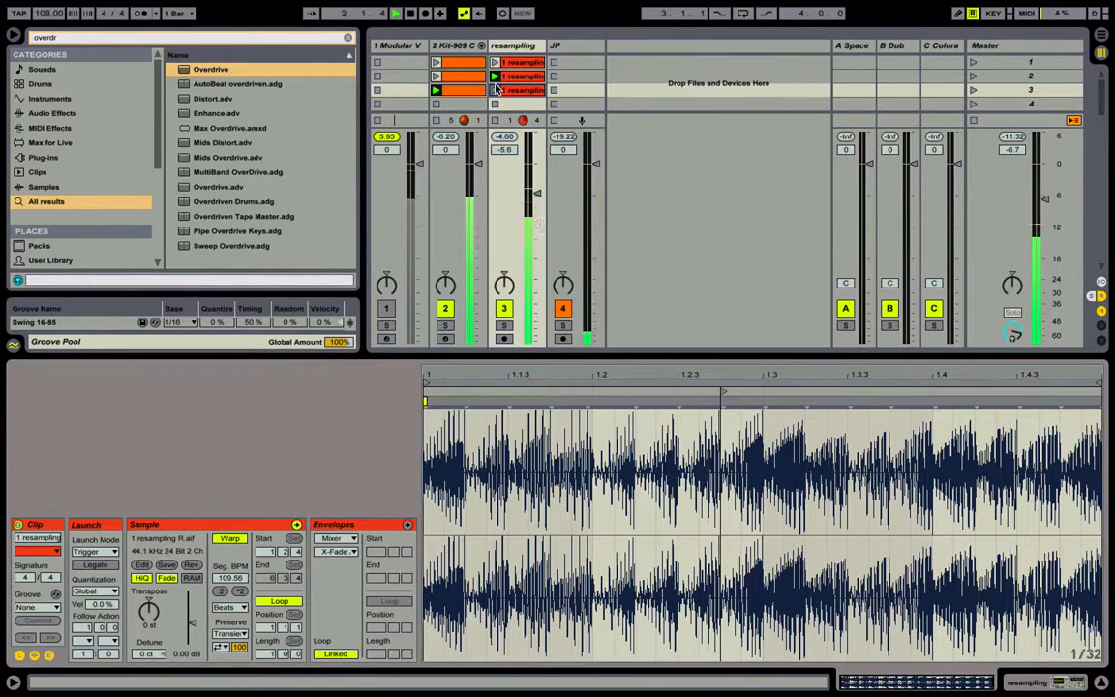
pyautogui.click(531, 91)
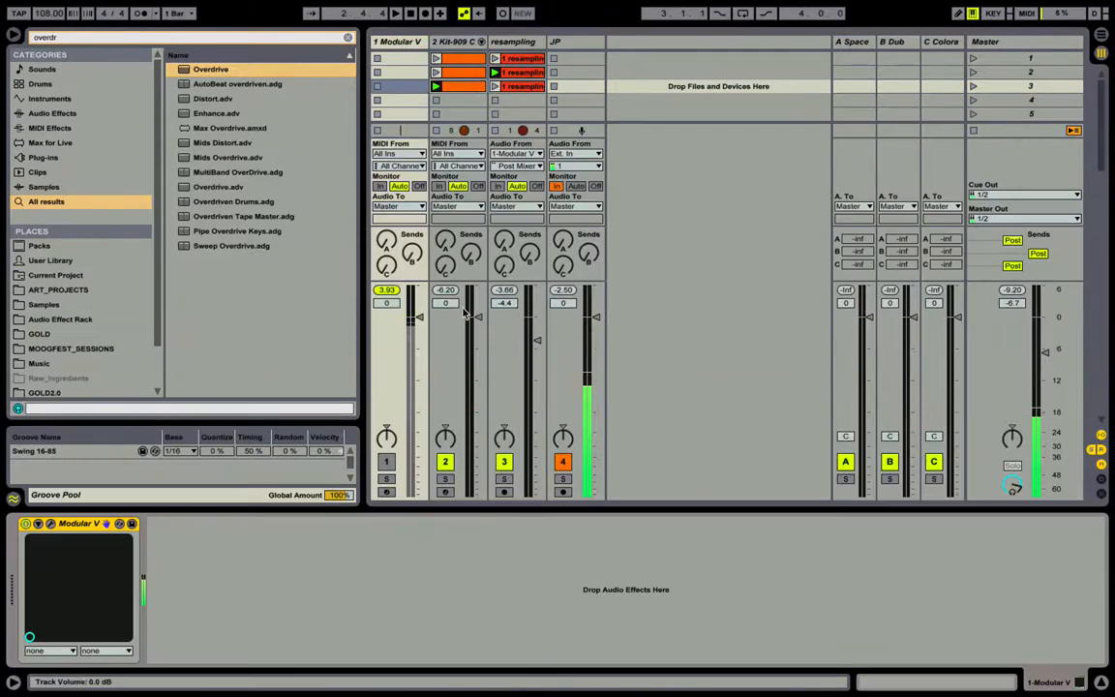
# View the Modular V patch and the second resampled clip's waveform, and close the plug-in window
pyautogui.click(51, 523)
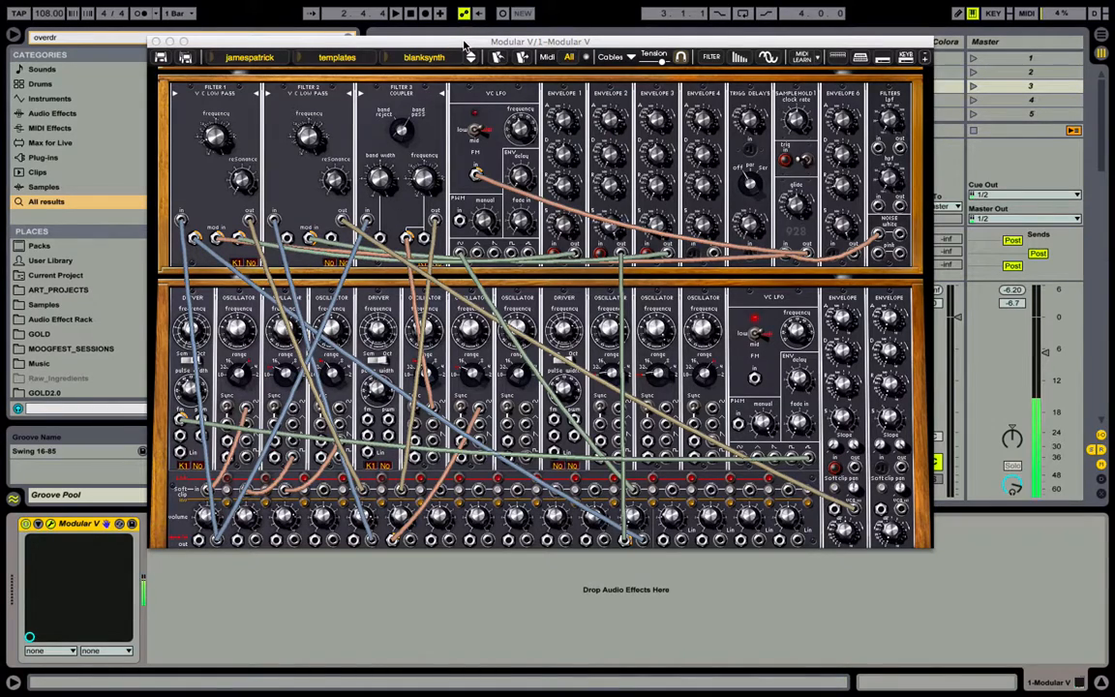
pyautogui.moveTo(465, 46); pyautogui.dragTo(653, 537)
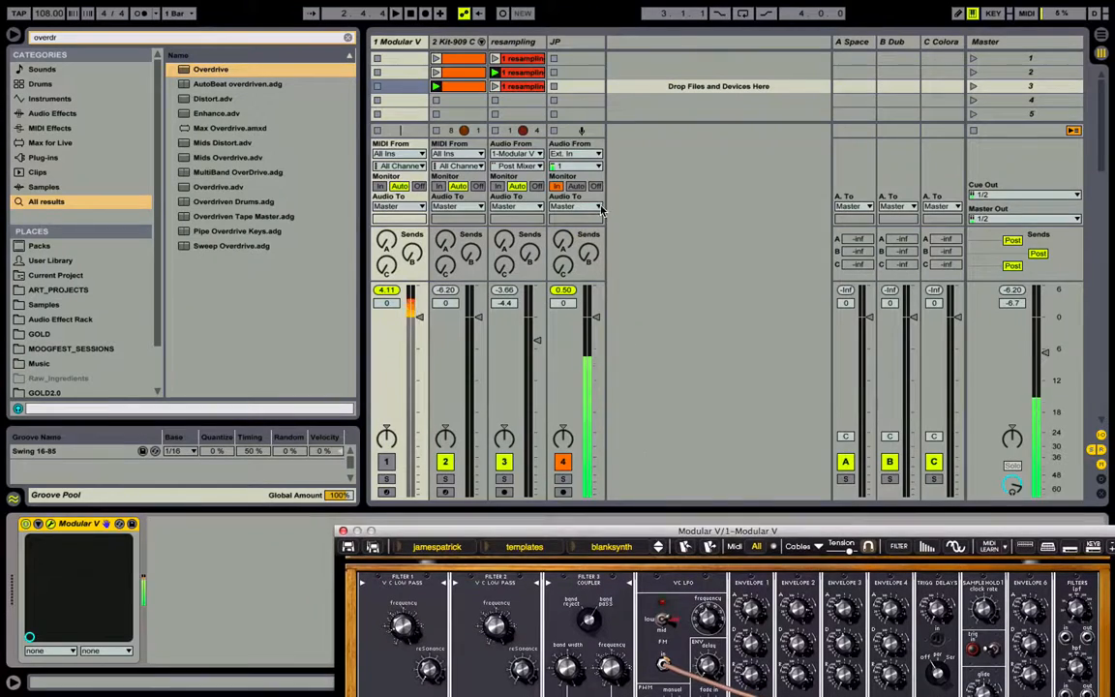
pyautogui.click(518, 75)
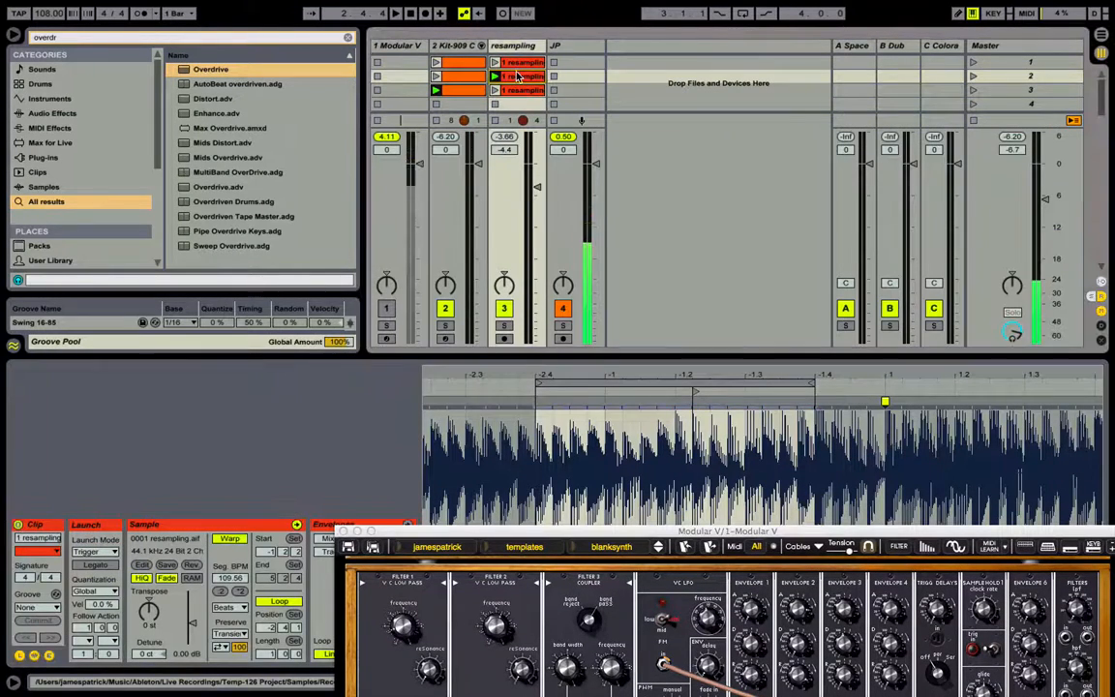
pyautogui.click(414, 58)
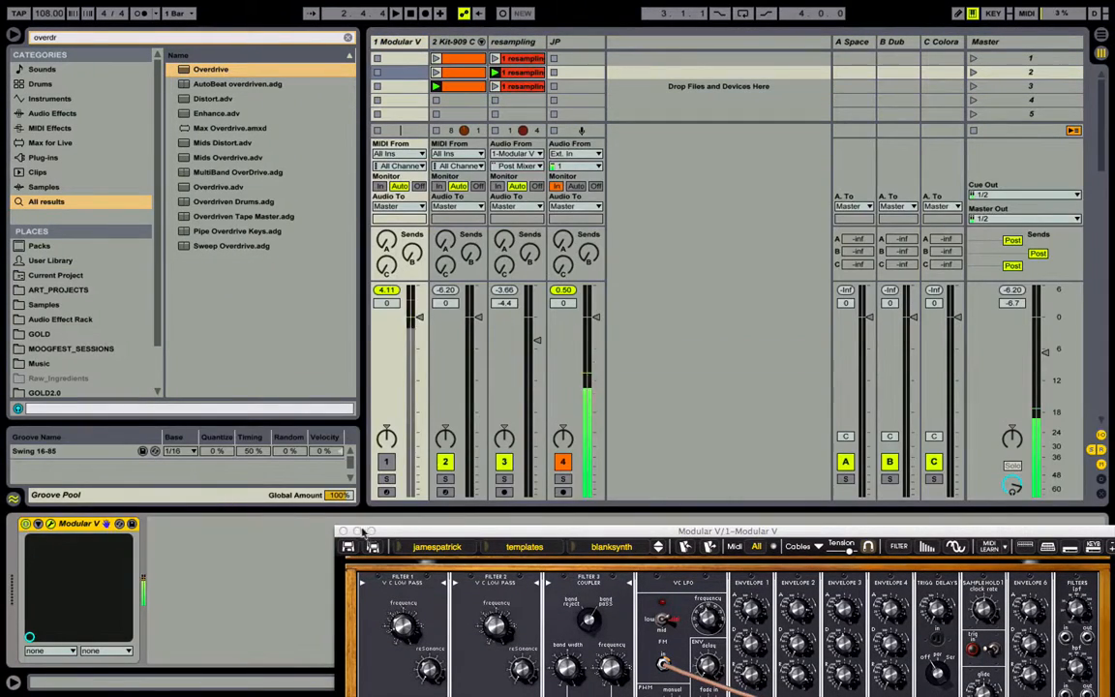
pyautogui.moveTo(433, 538); pyautogui.dragTo(214, 152)
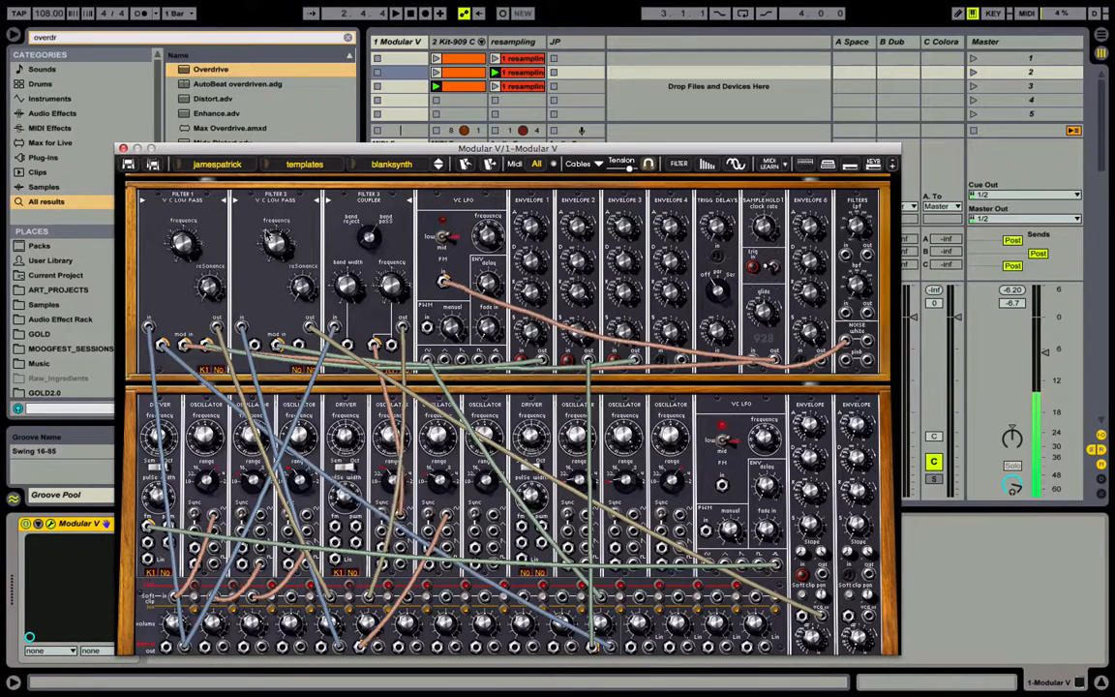
pyautogui.click(123, 148)
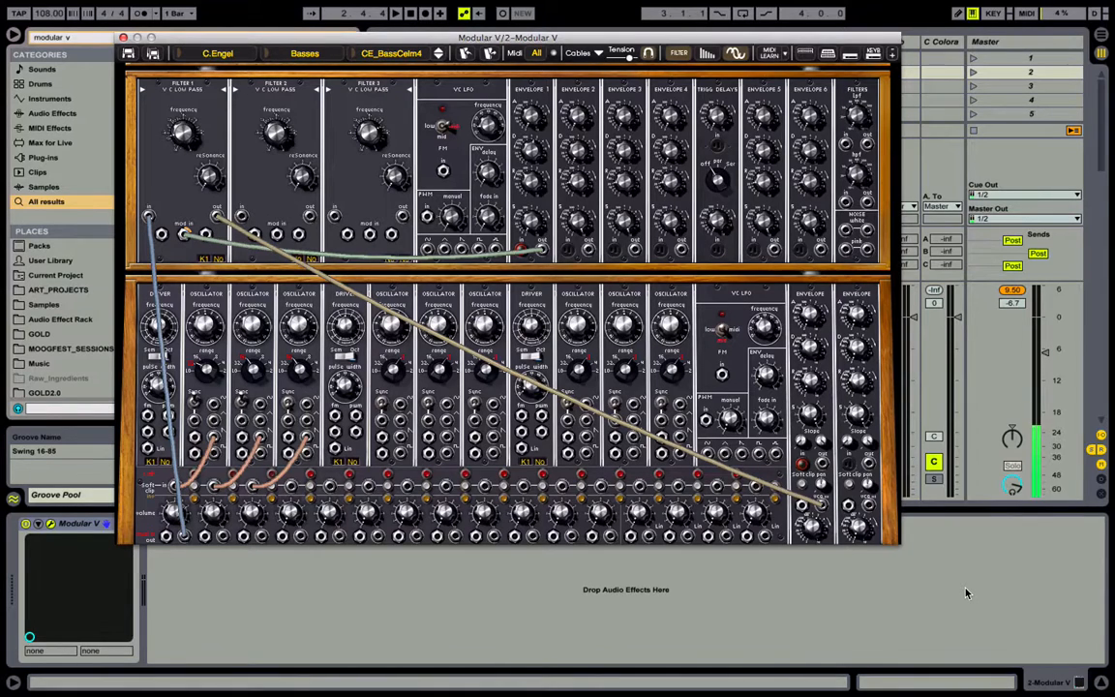
# Switch between the Modular V patch and the subtractive synthesis architecture diagram in Preview to compare signal paths, ending in Live
pyautogui.moveTo(889, 483); pyautogui.dragTo(888, 477)
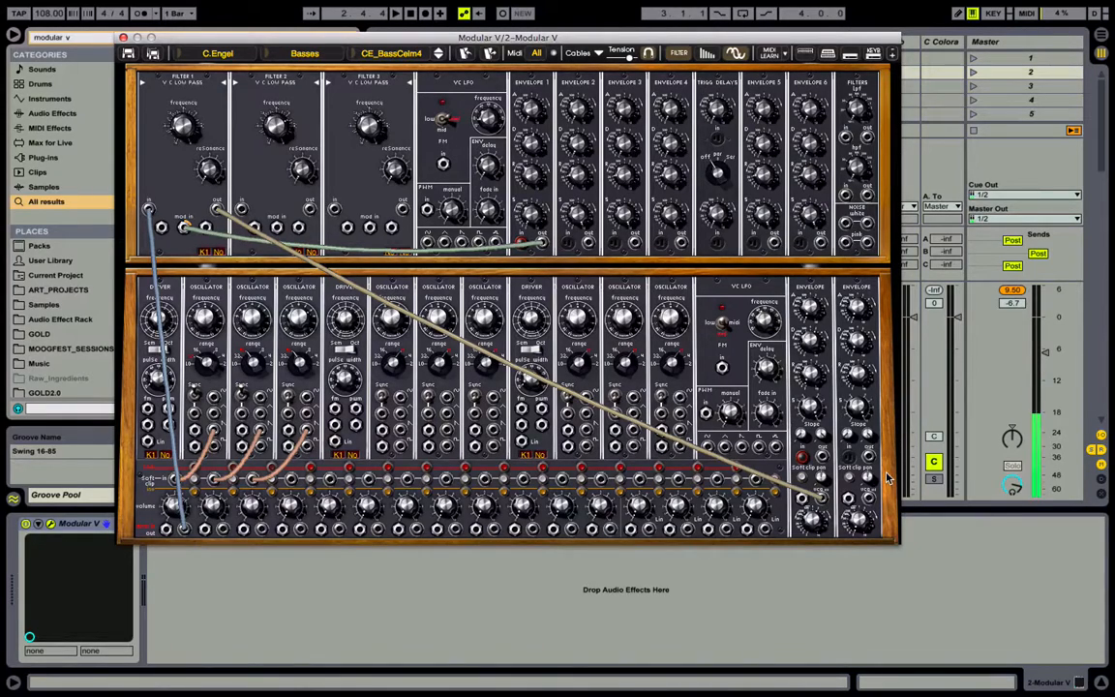
pyautogui.press('super+Tab')
pyautogui.press('super+Tab')
pyautogui.press('super+Tab')
pyautogui.press('super+Tab')
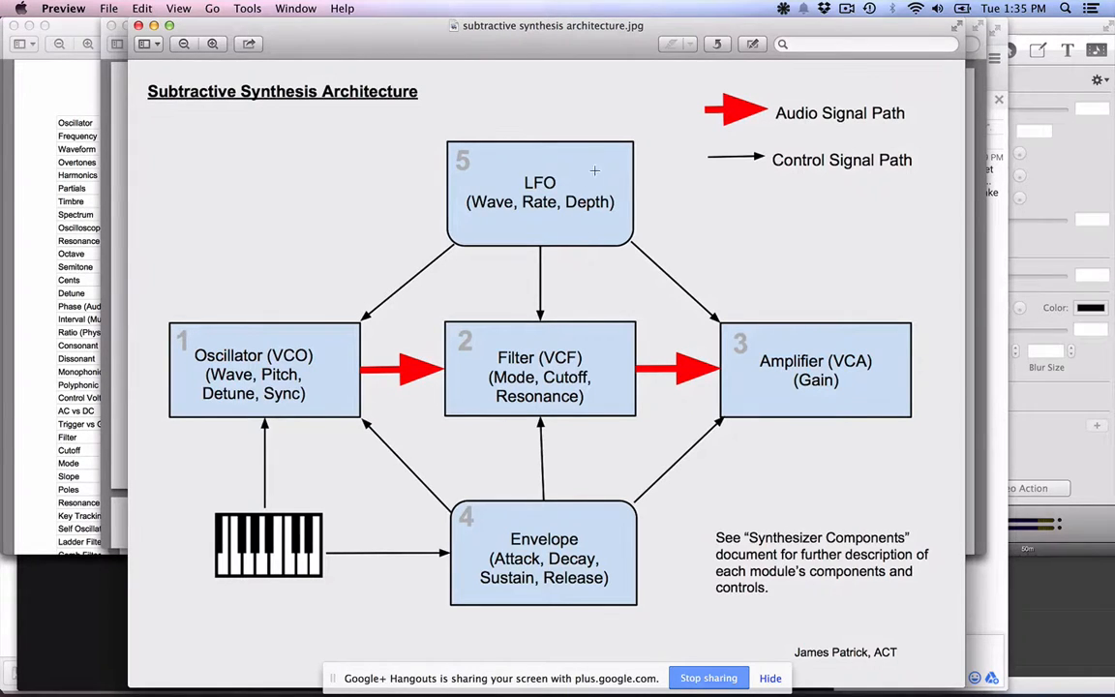
pyautogui.press('super+Tab')
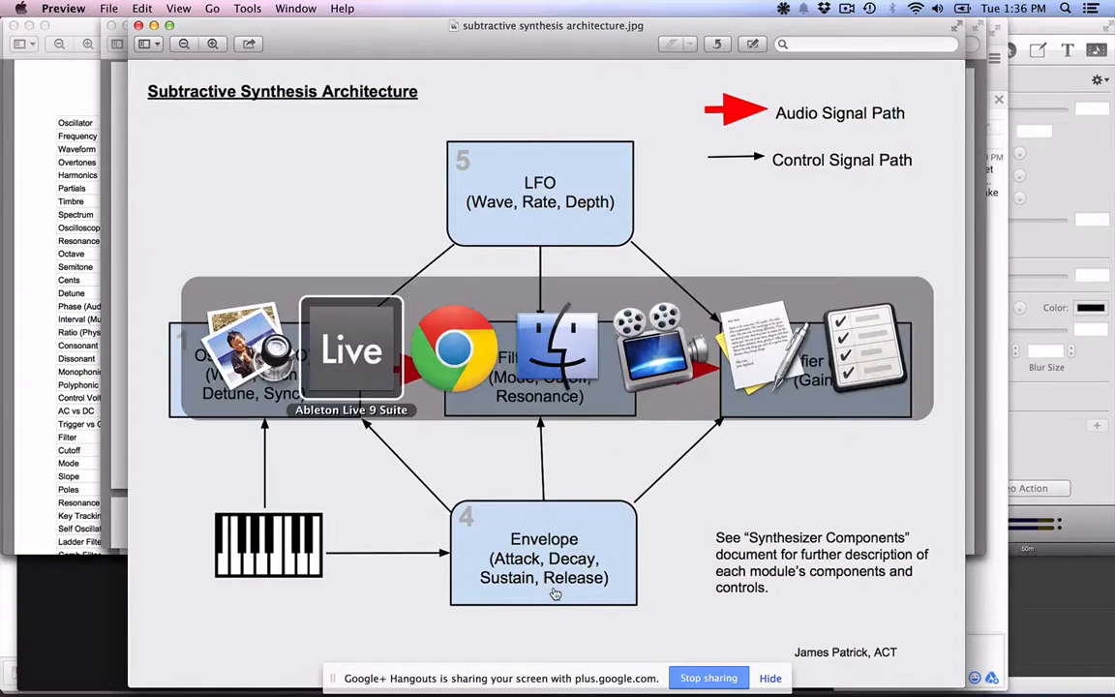
pyautogui.press('Escape')
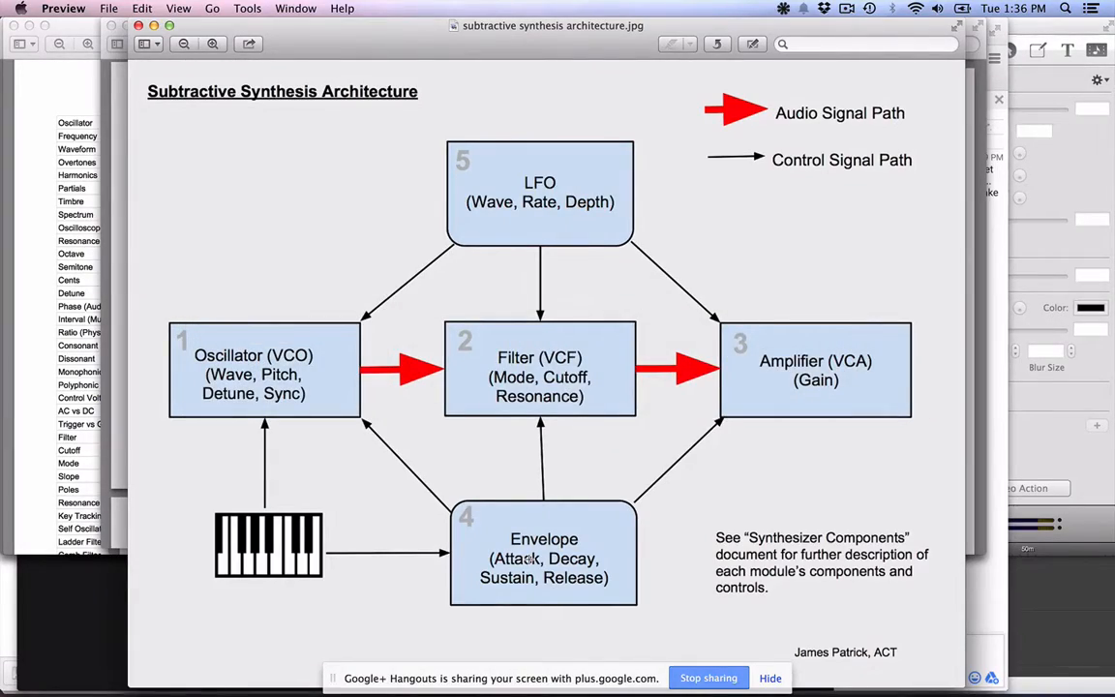
pyautogui.hotkey('ctrl', 'Right')
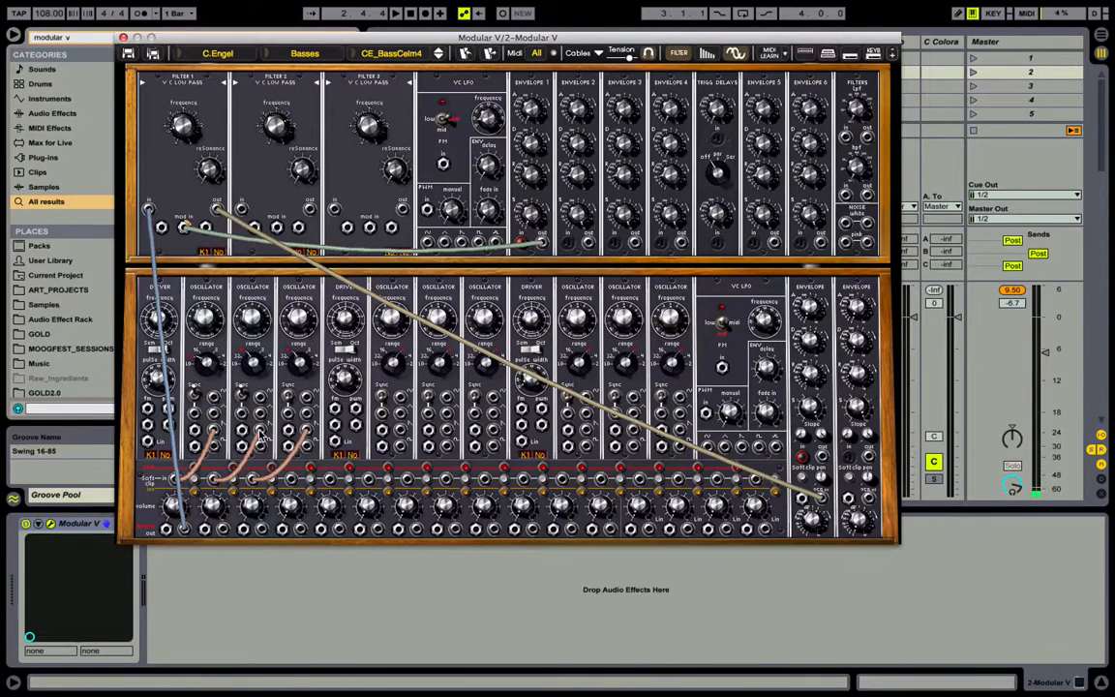
pyautogui.press('super+Tab')
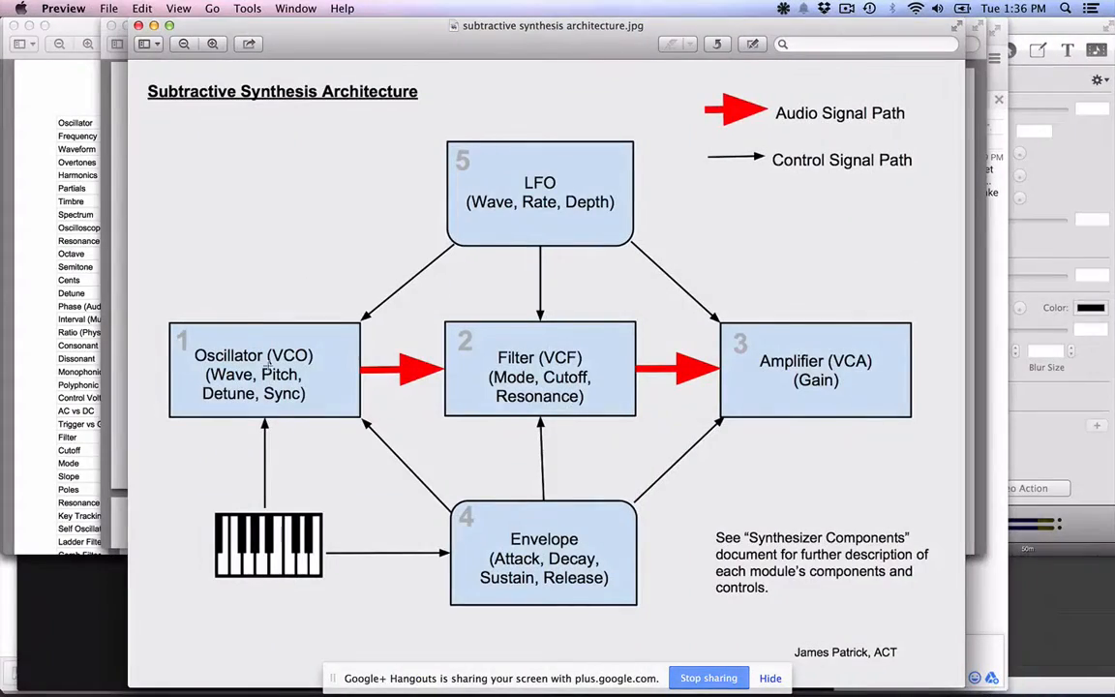
pyautogui.press('super+Tab')
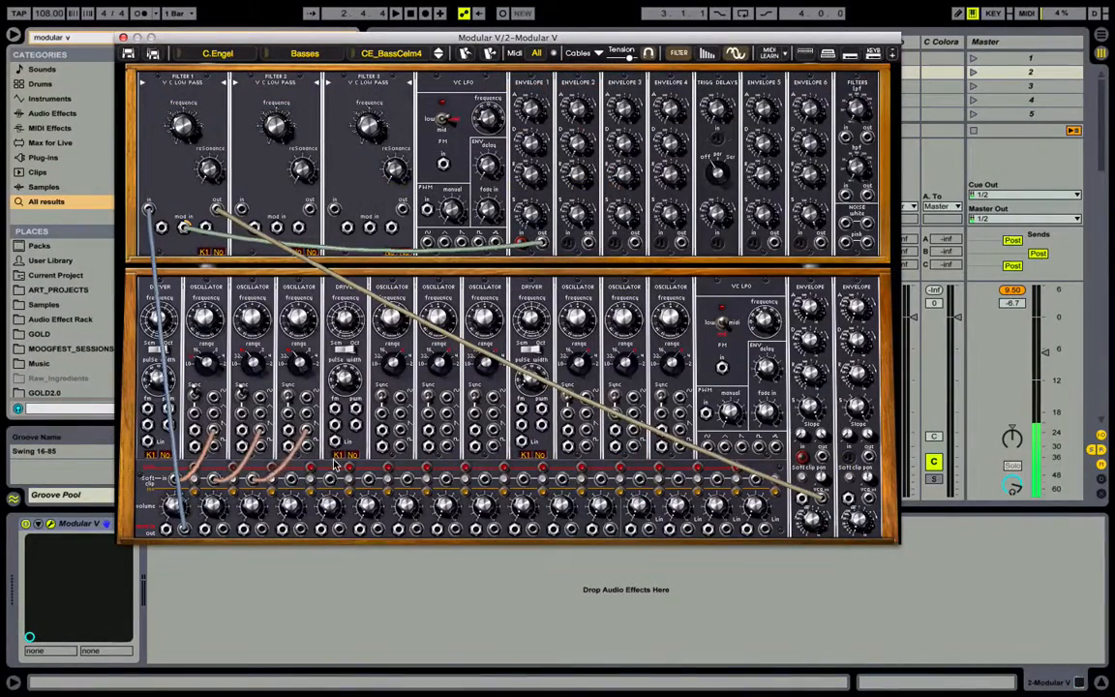
# Try to patch the upper VC LFO's first waveform output into Filter 1's modulation input
pyautogui.moveTo(247, 493)
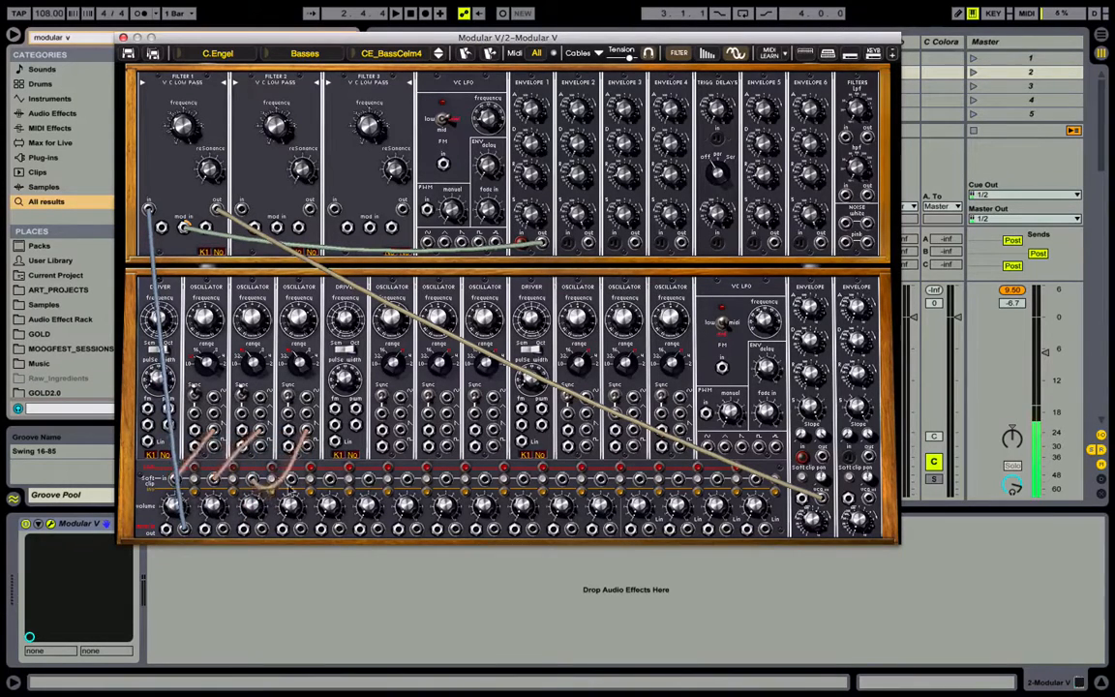
pyautogui.click(194, 470)
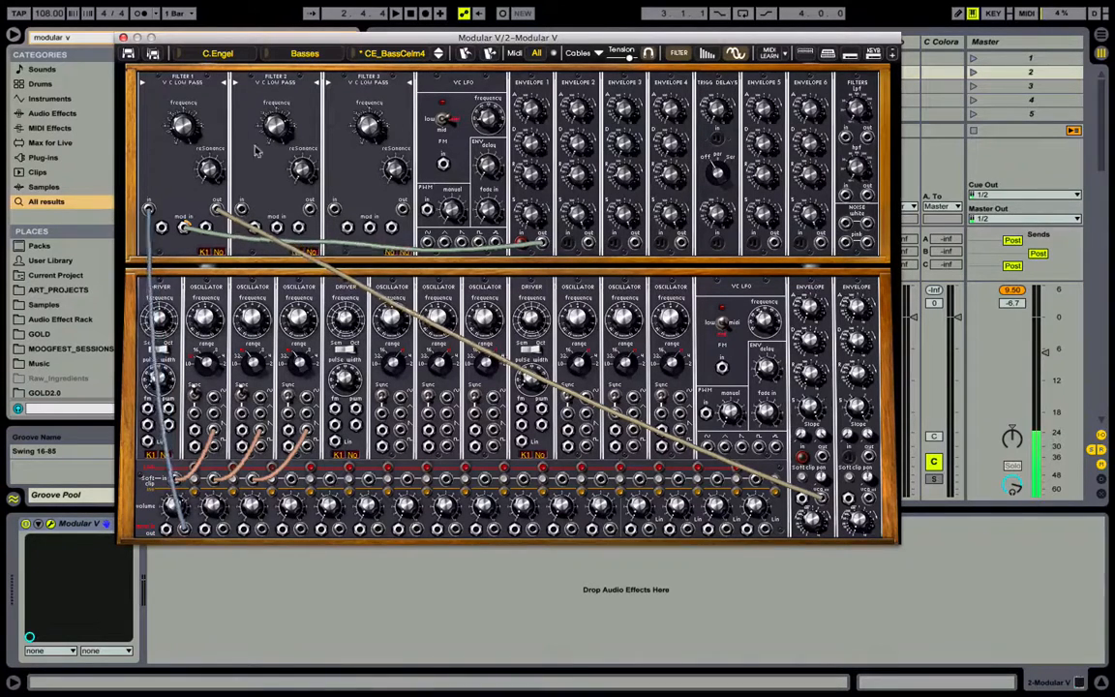
pyautogui.moveTo(184, 133)
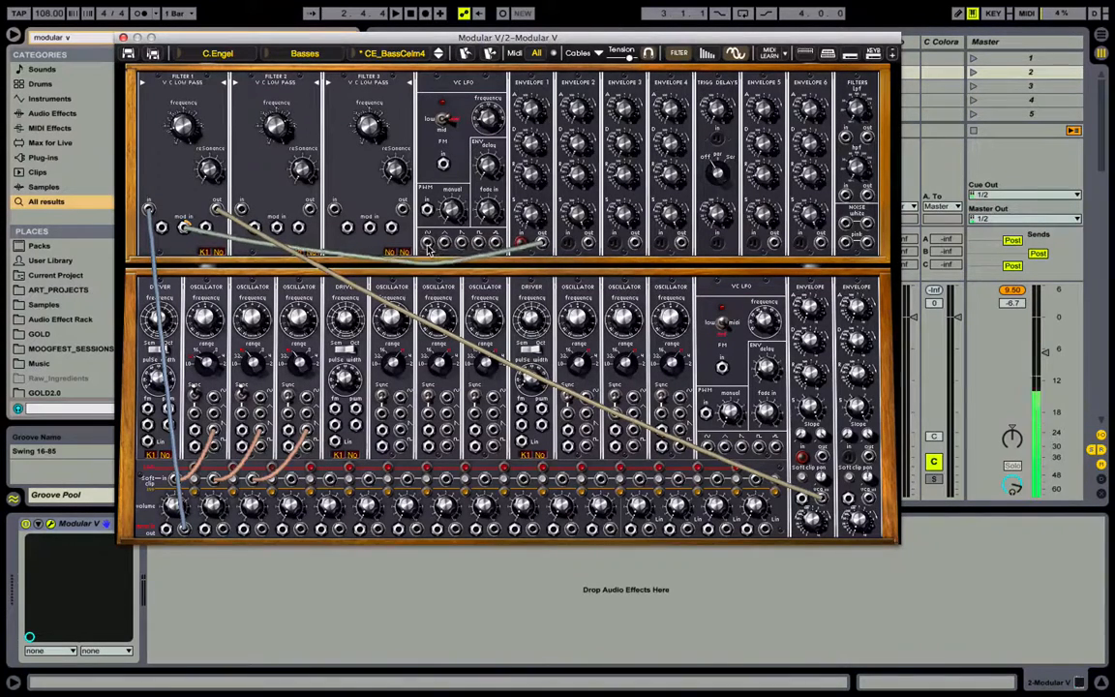
pyautogui.moveTo(427, 242); pyautogui.dragTo(185, 229)
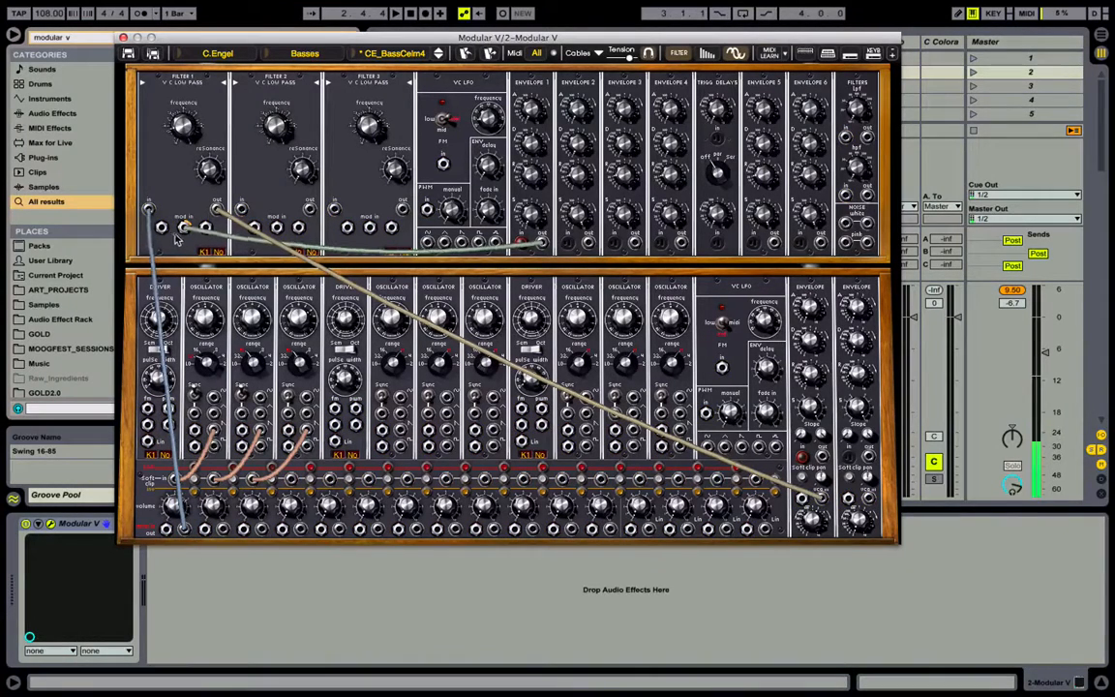
pyautogui.moveTo(170, 221); pyautogui.dragTo(174, 240)
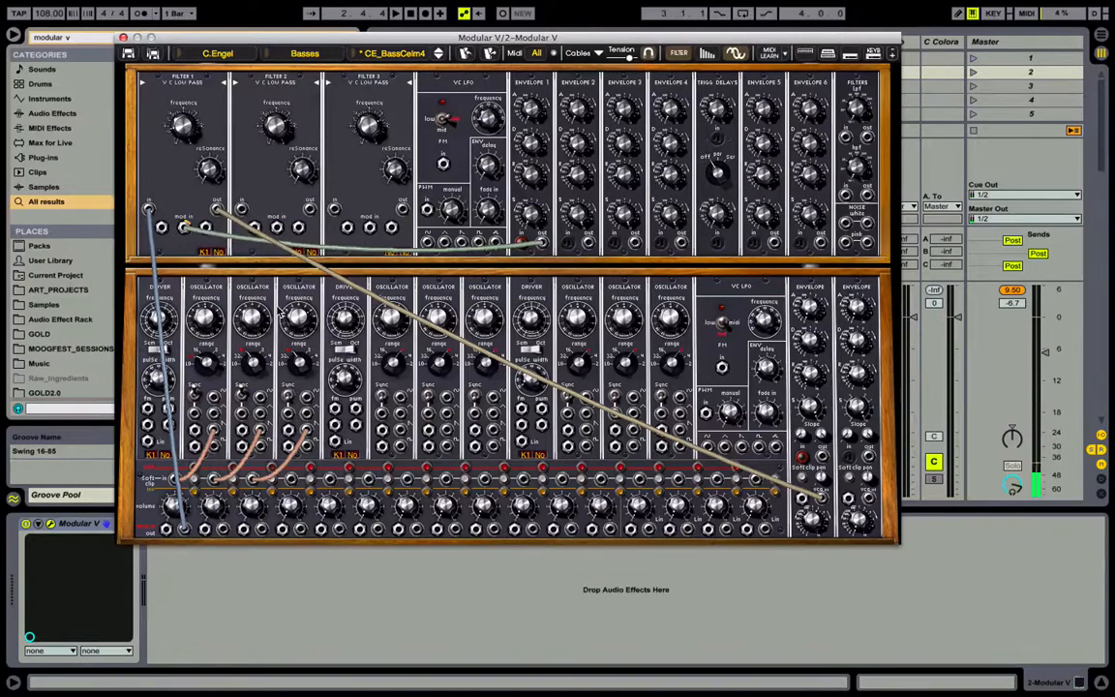
# Try another mode on Filter 1, return it to VC Low Pass, and view its list of replacement modules
pyautogui.click(194, 86)
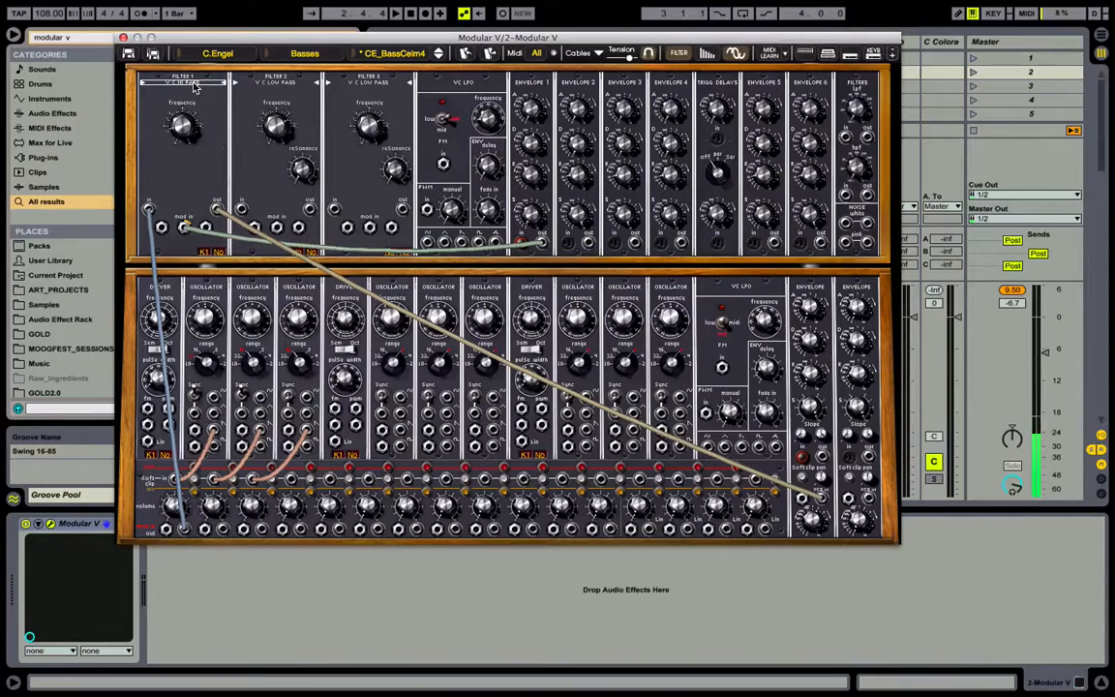
pyautogui.click(205, 86)
pyautogui.click(206, 86)
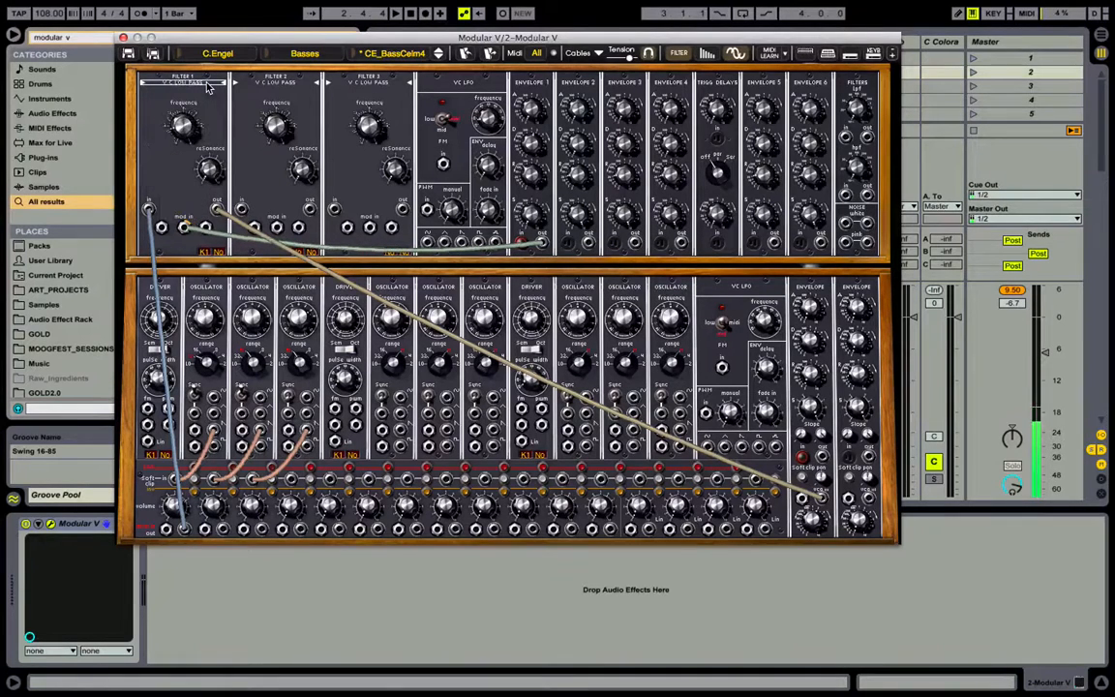
pyautogui.click(206, 85)
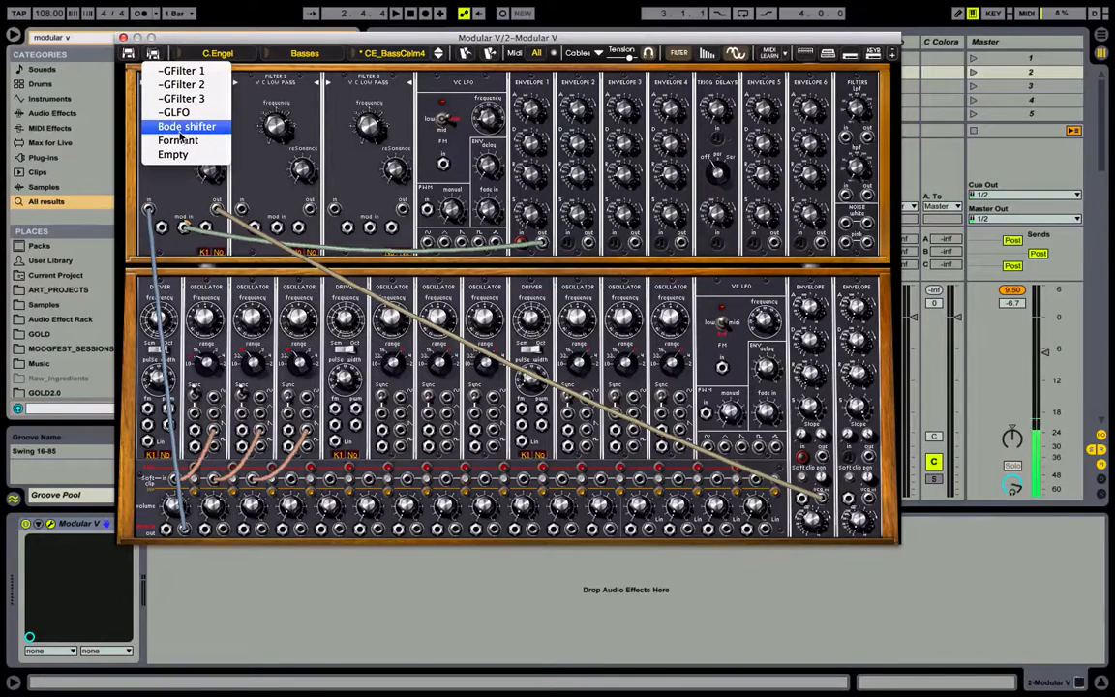
pyautogui.click(157, 186)
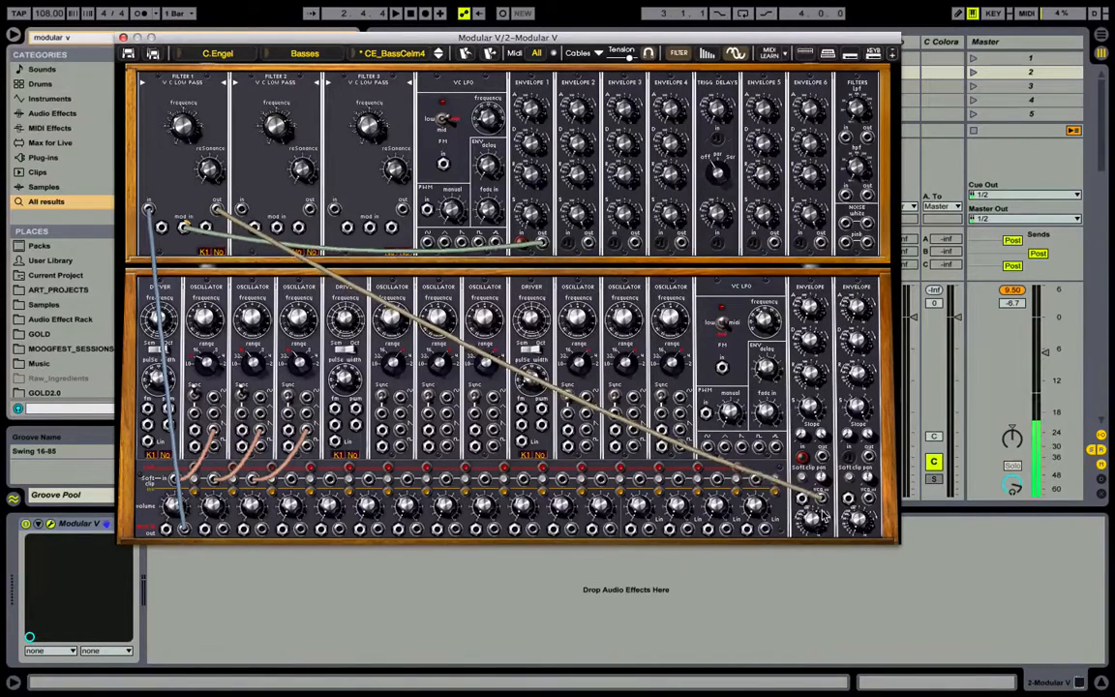
pyautogui.press('super+Tab')
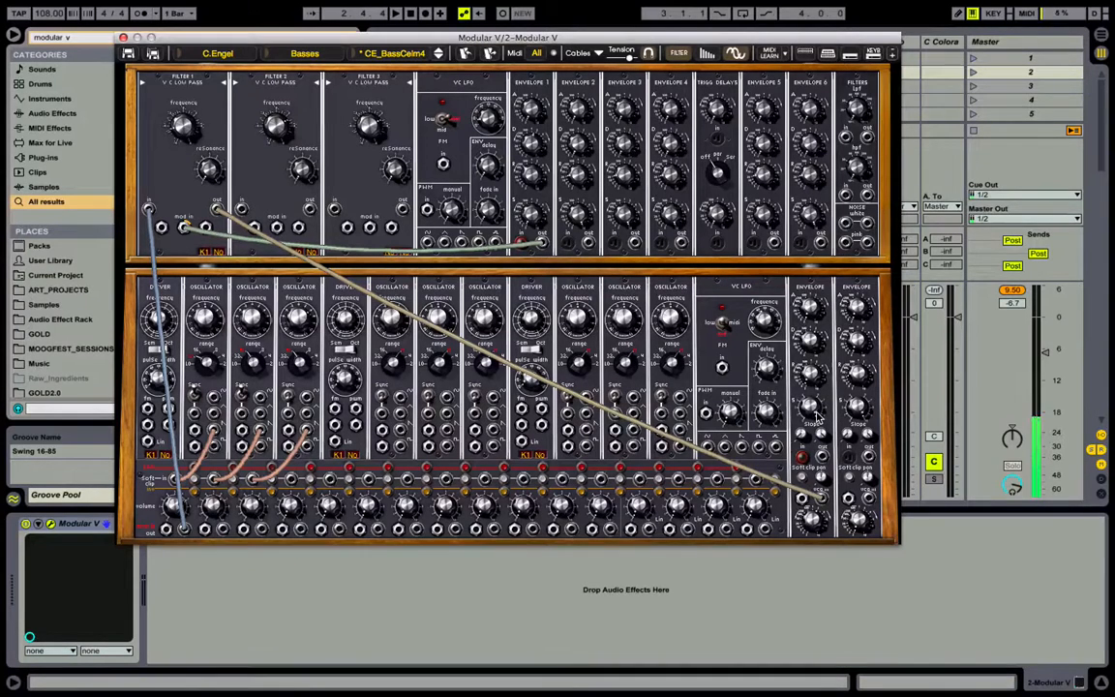
pyautogui.moveTo(816, 416)
pyautogui.moveTo(806, 389)
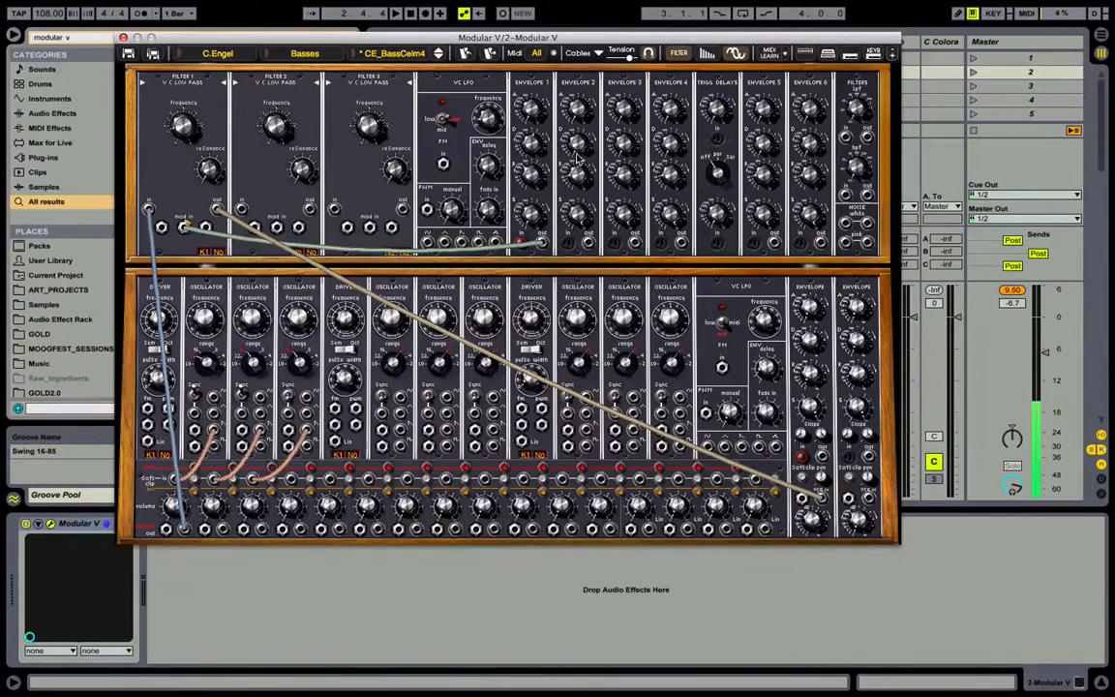
# Examine the connection sources offered for Envelope 2's trigger input, including LFO 2 and the sequencer, and close the list
pyautogui.click(571, 245)
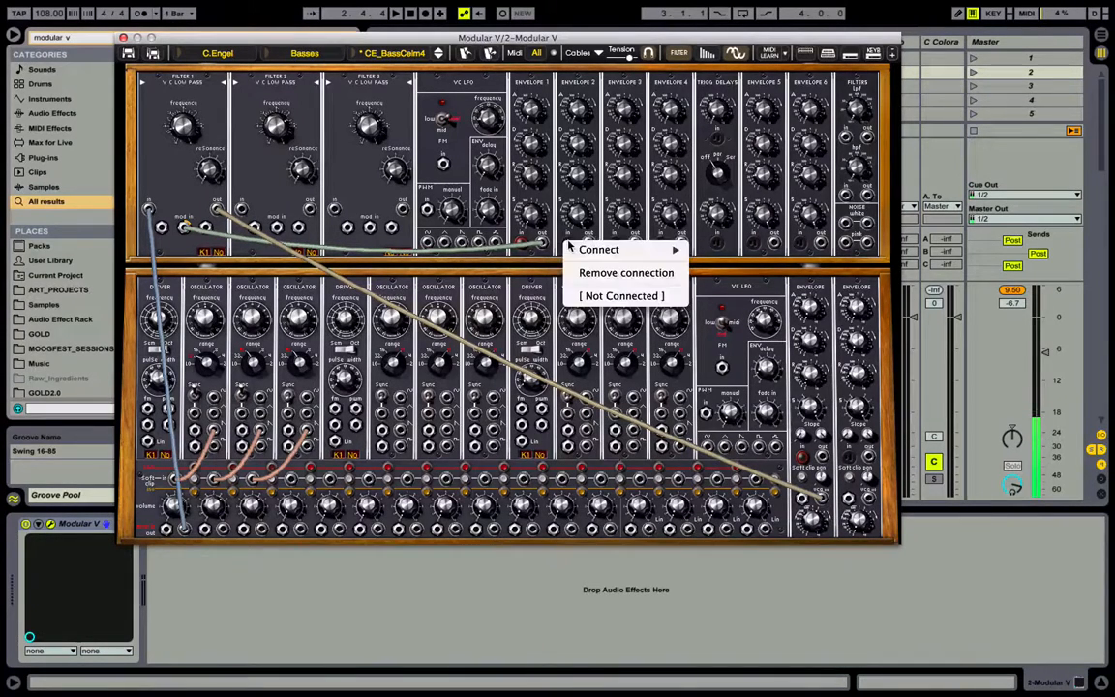
pyautogui.moveTo(583, 250)
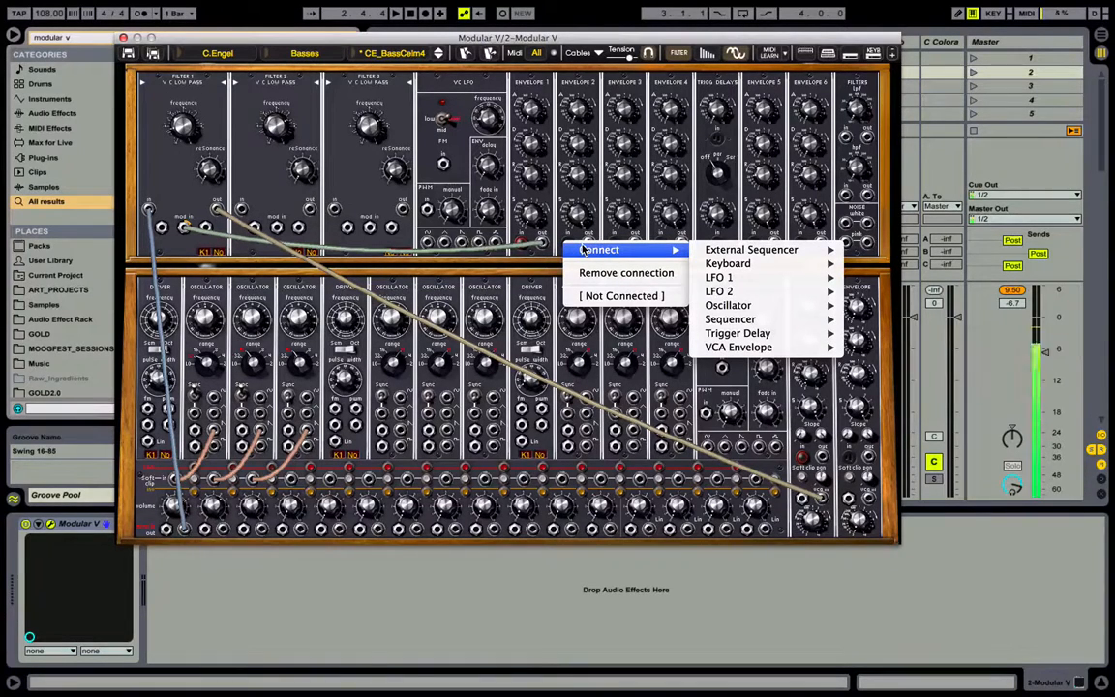
pyautogui.moveTo(711, 266)
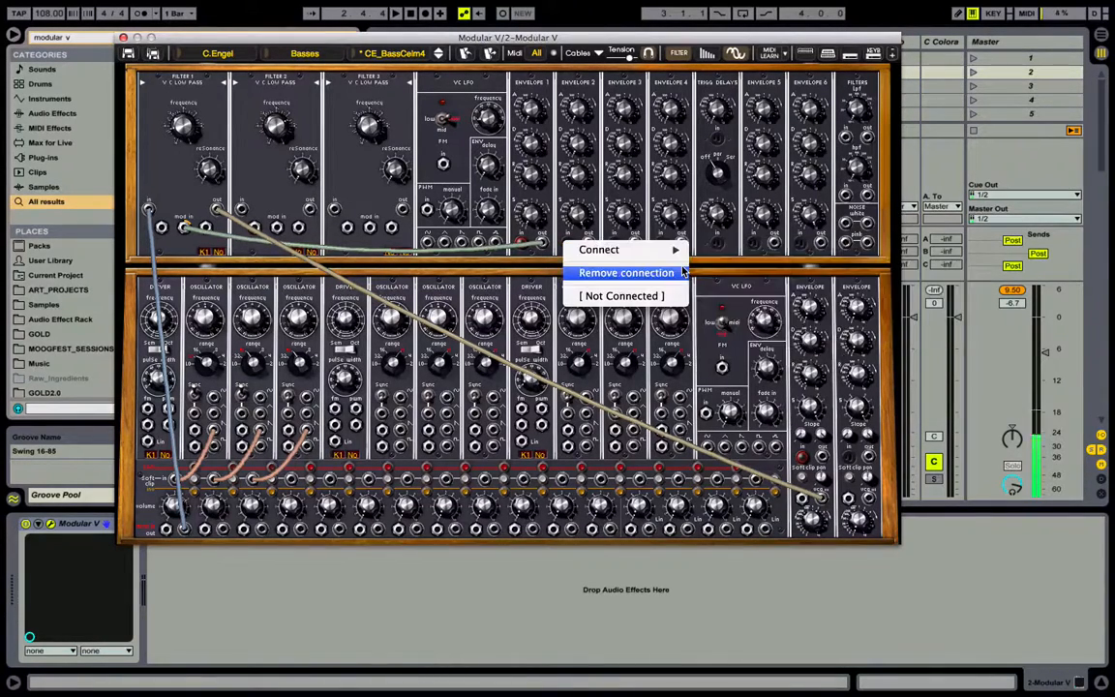
pyautogui.moveTo(742, 293)
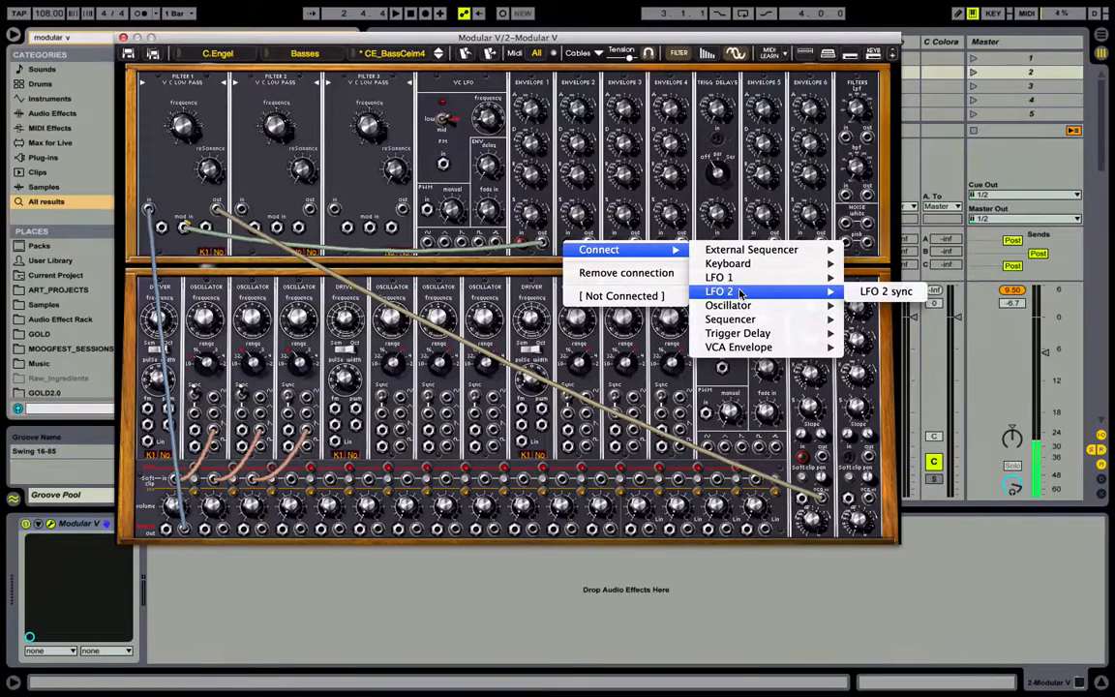
pyautogui.moveTo(753, 326)
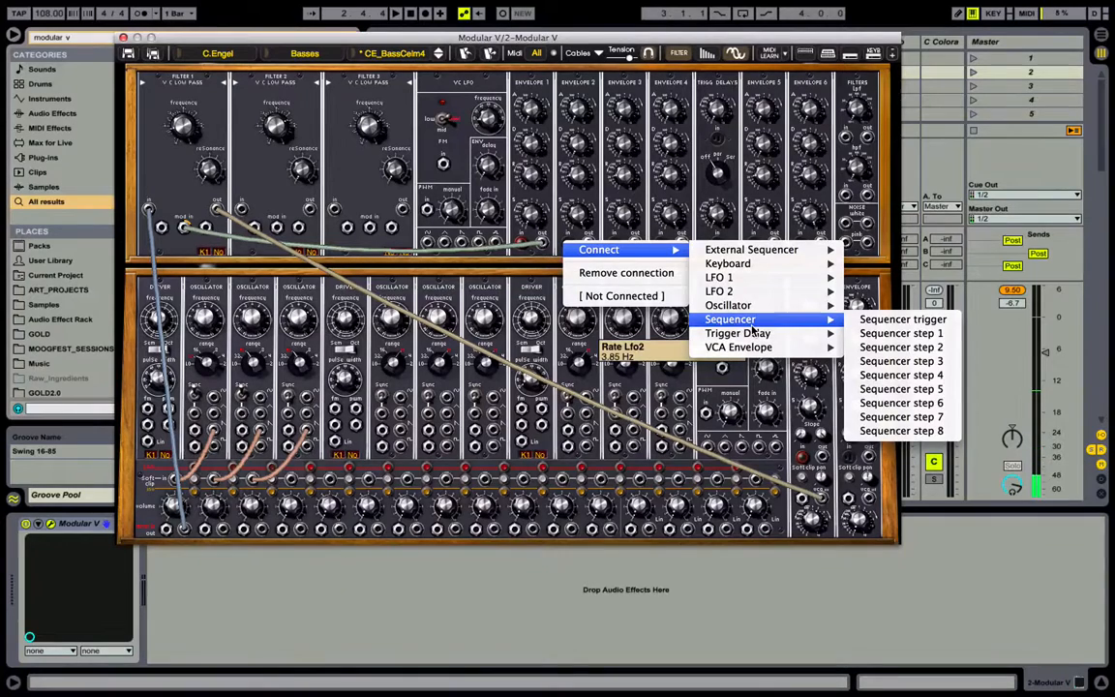
pyautogui.click(902, 295)
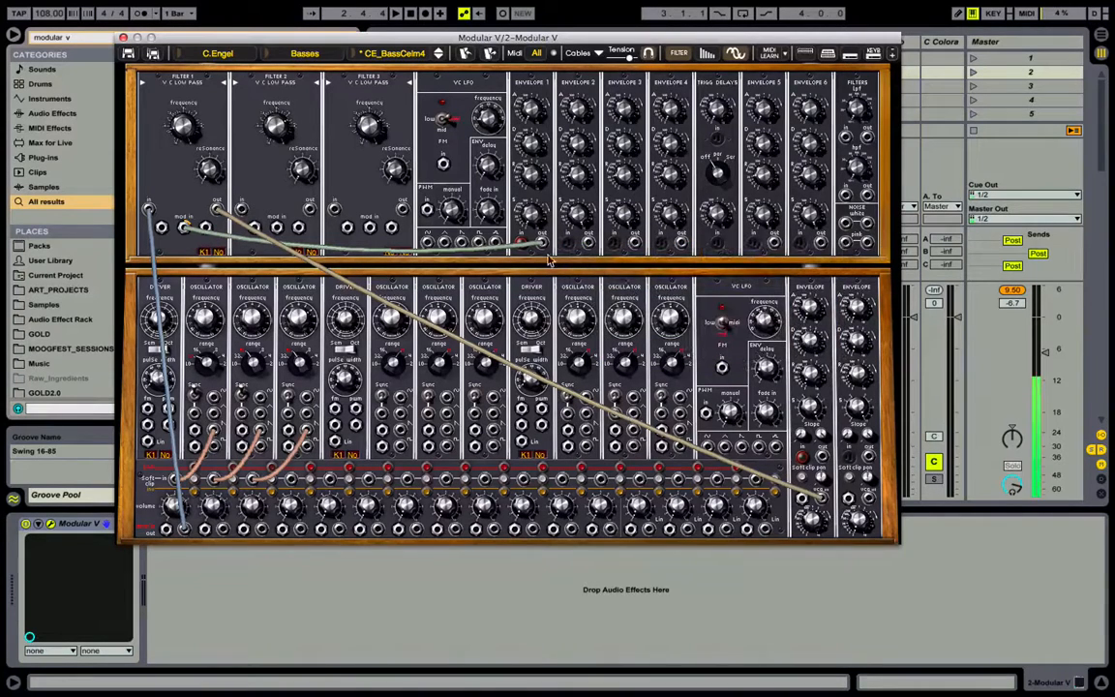
# Change the range switch on the upper VC LFO and nudge its frequency
pyautogui.moveTo(513, 247); pyautogui.dragTo(426, 242)
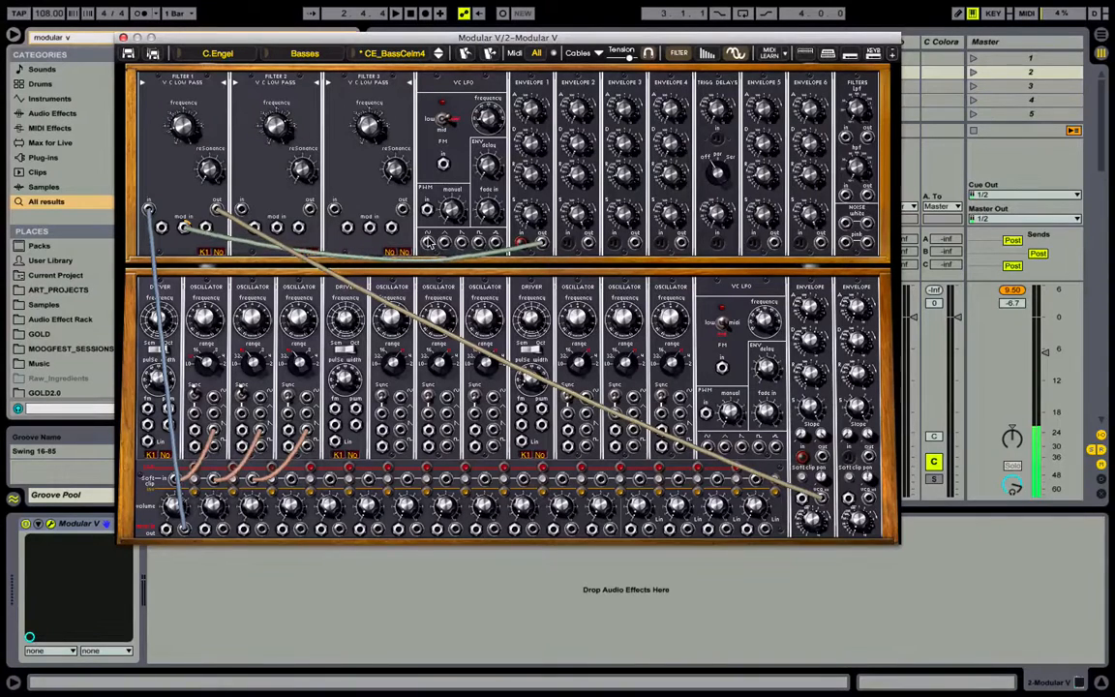
pyautogui.click(450, 121)
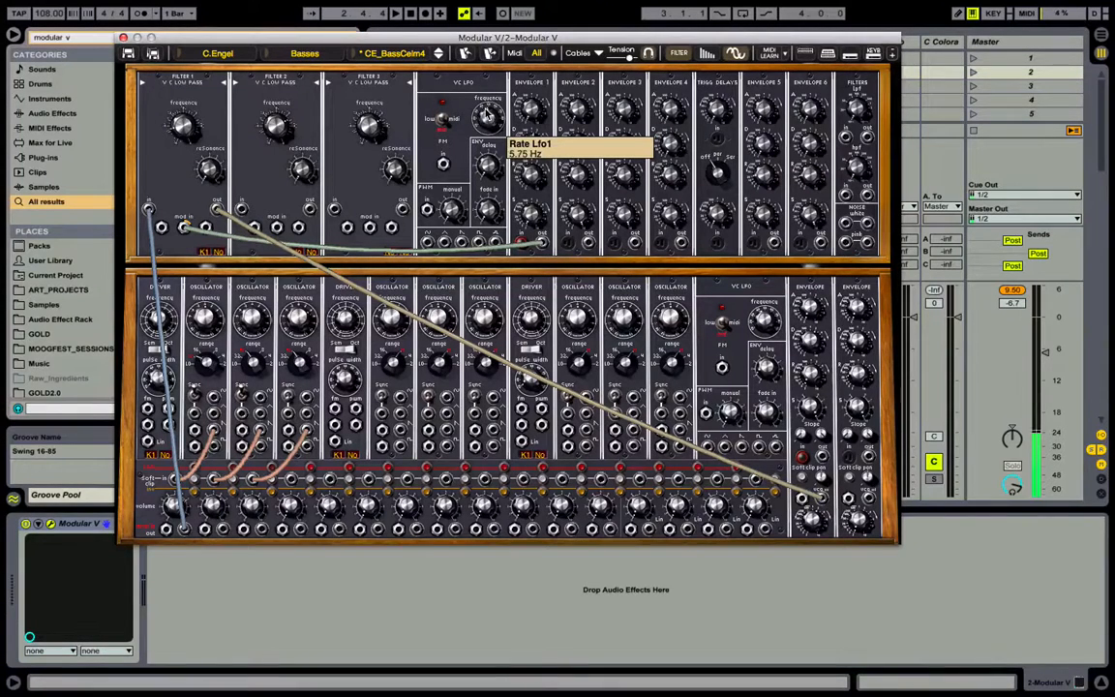
pyautogui.moveTo(489, 115); pyautogui.dragTo(488, 117)
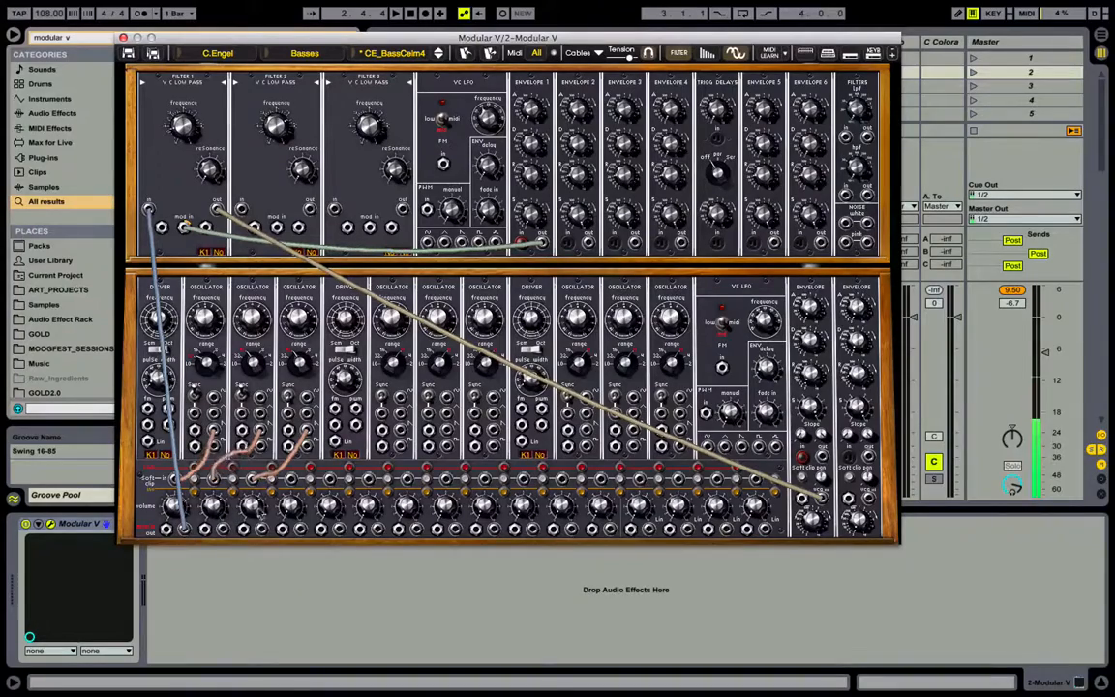
# Look at the subtractive synthesis architecture diagram in Preview once more and return to the Modular V patch in Live
pyautogui.press('super+Tab')
pyautogui.press('super+Tab')
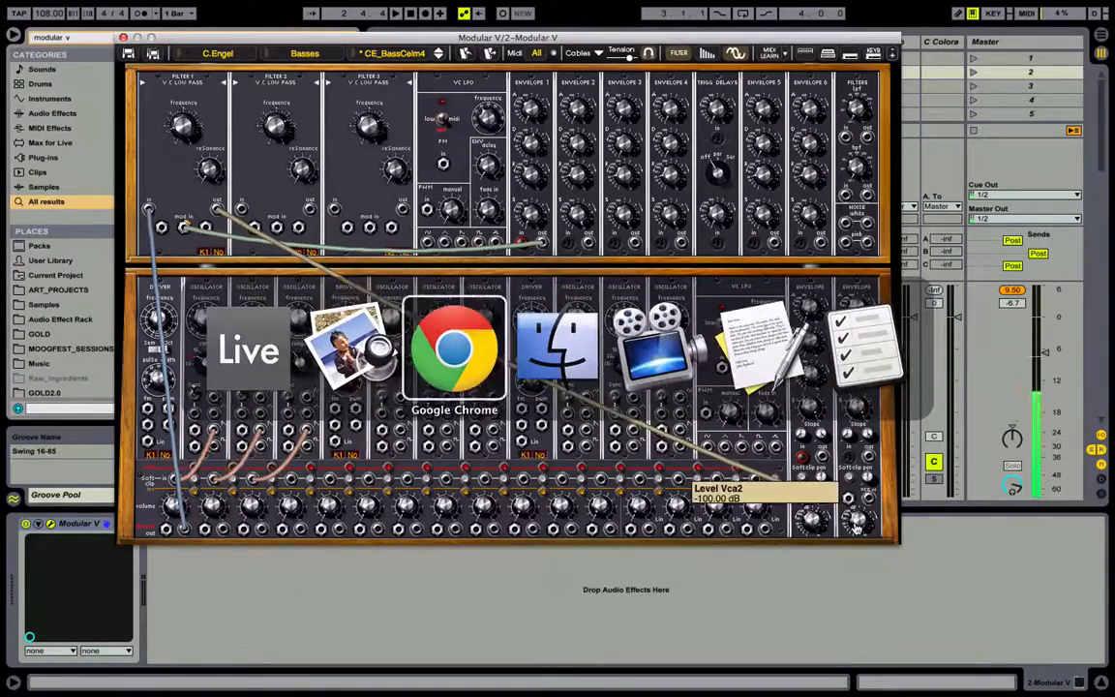
pyautogui.press('super+shift+Tab')
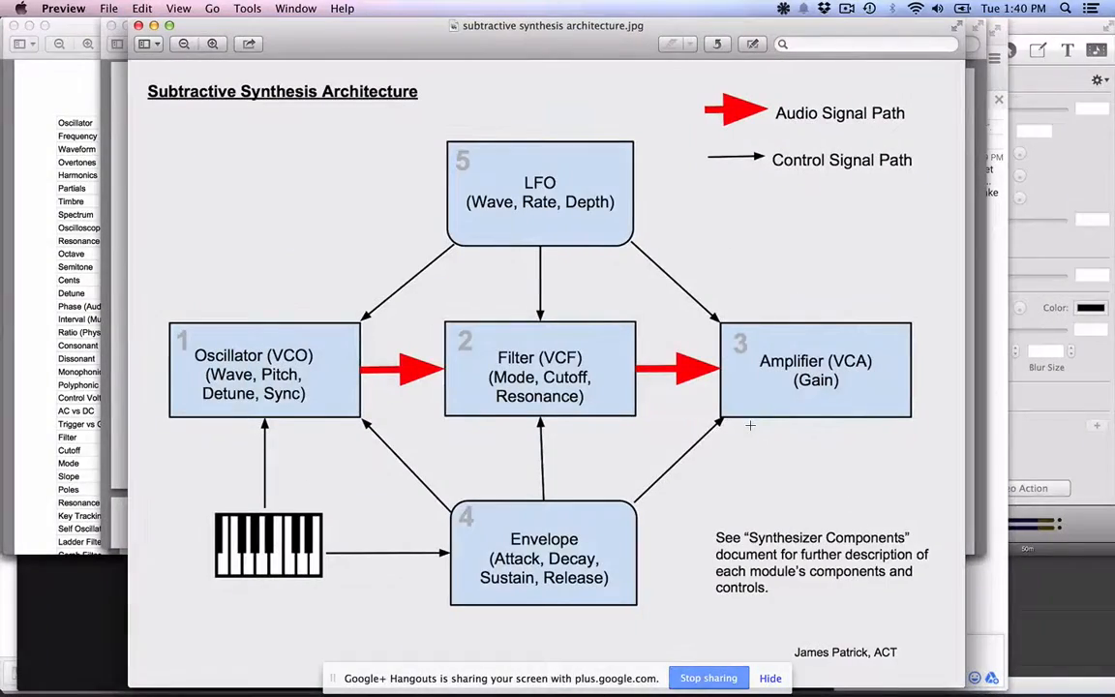
pyautogui.press('super+Tab')
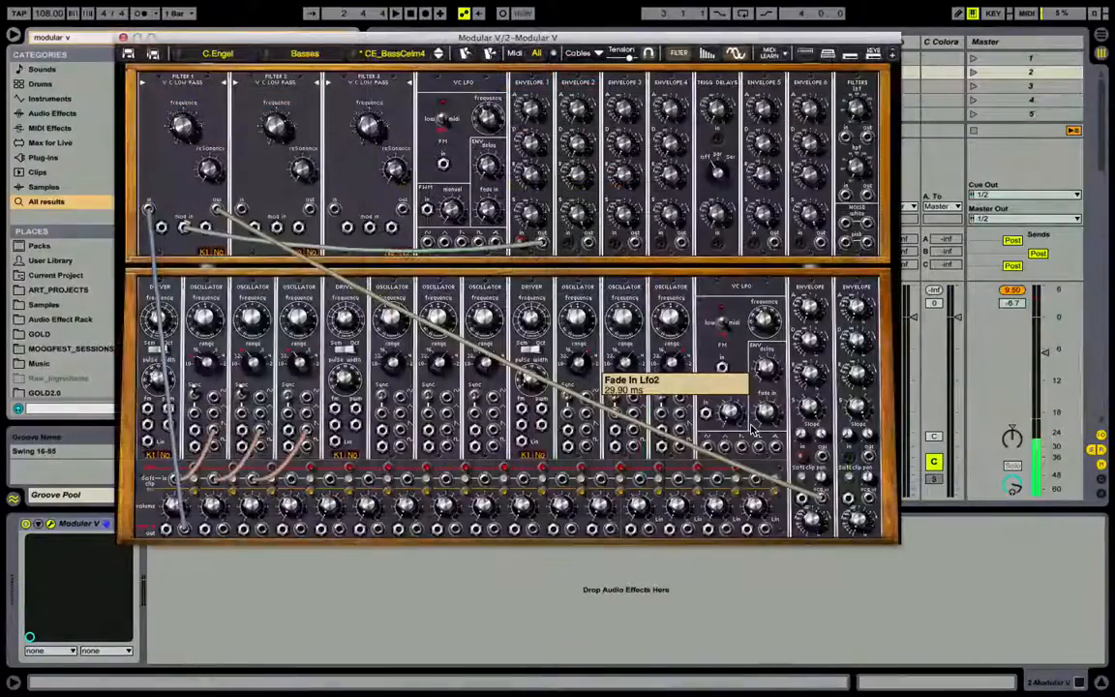